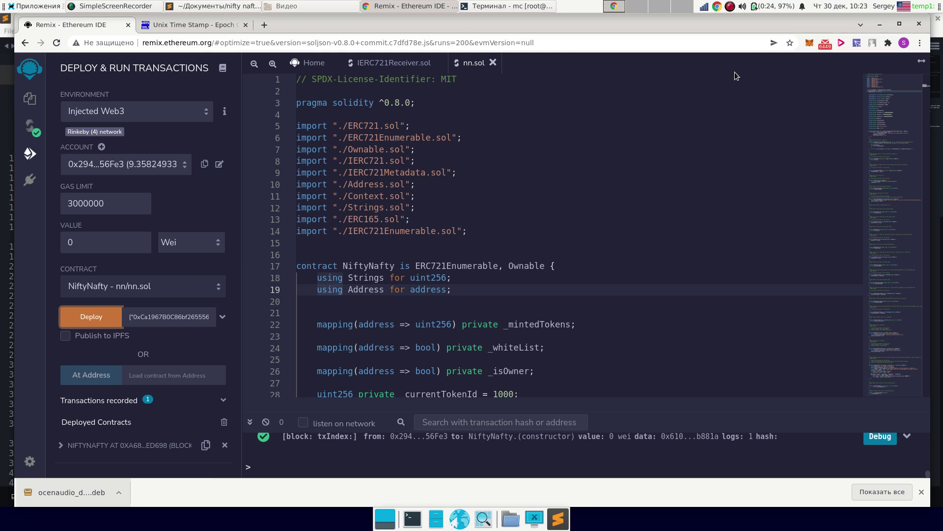
# Check the contract deployment's status in the MetaMask wallet's activity list.
pyautogui.click(812, 44)
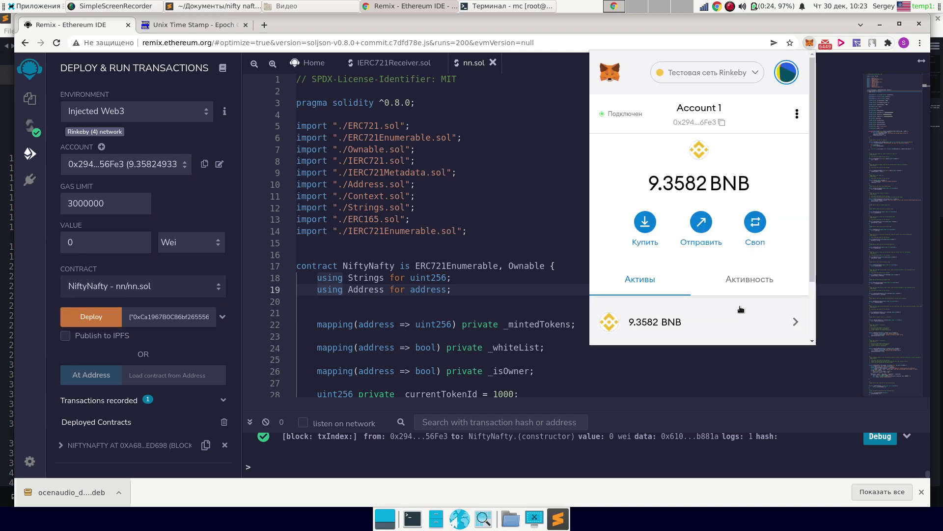
pyautogui.click(743, 262)
pyautogui.scroll(-1, 742, 289)
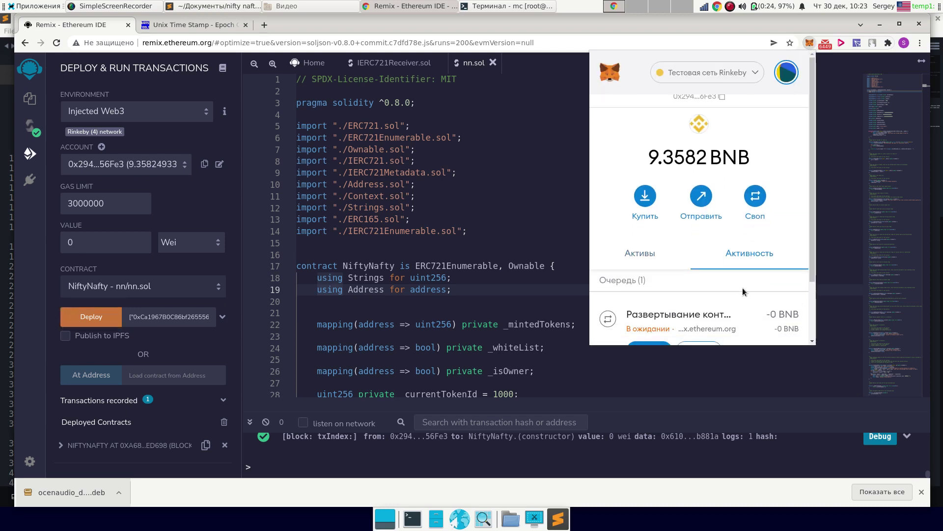
pyautogui.click(807, 44)
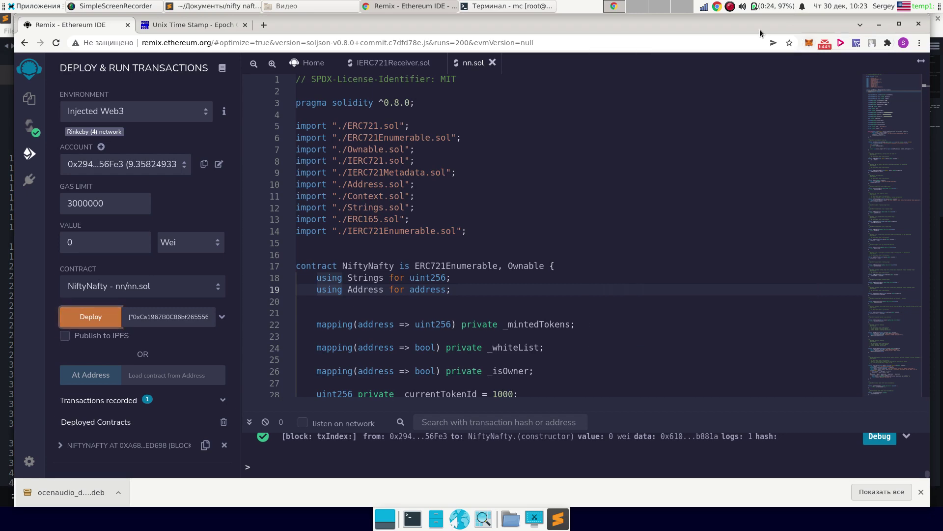
# Open the contract deployment transaction from MetaMask in the block explorer and go to the created contract's page.
pyautogui.click(807, 44)
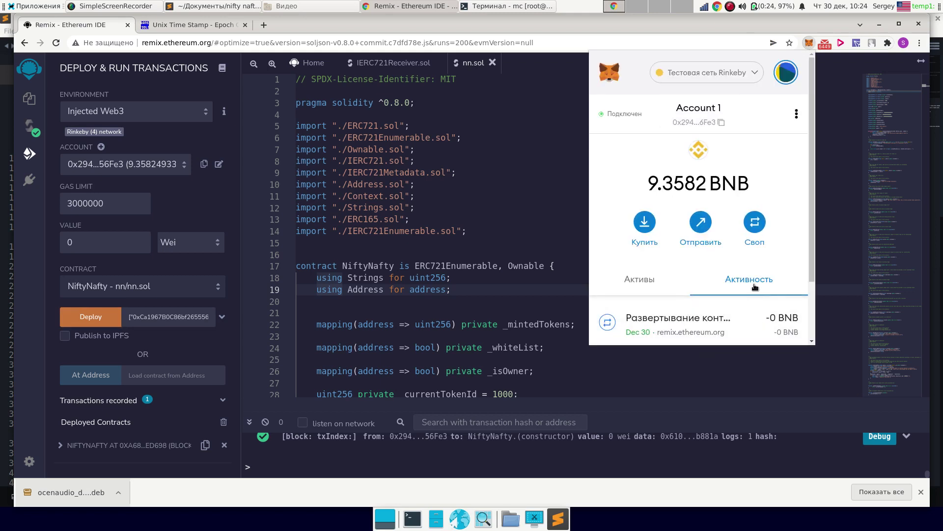
pyautogui.click(762, 222)
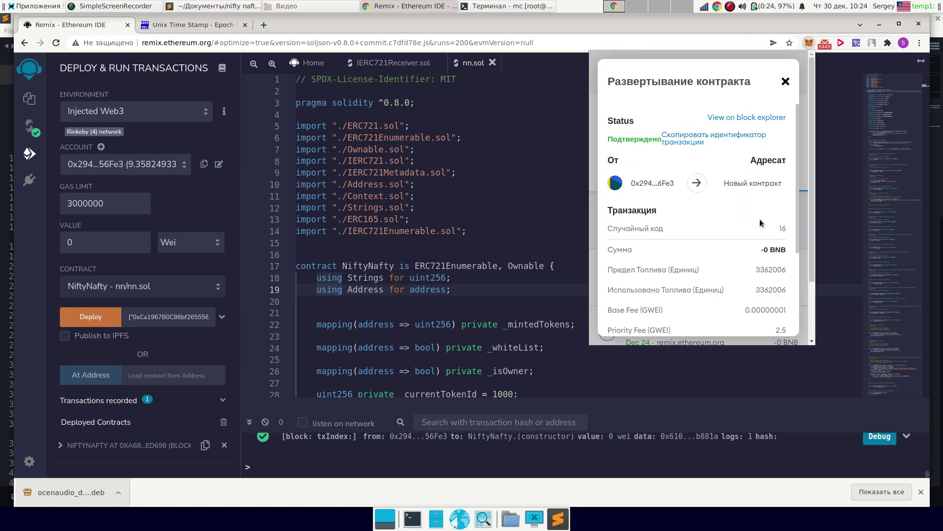
pyautogui.click(768, 117)
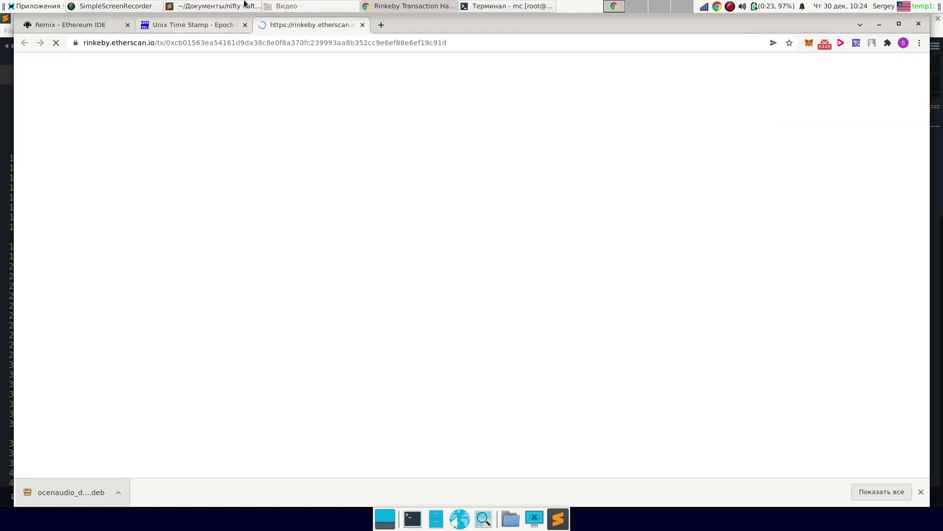
pyautogui.scroll(-2, 344, 285)
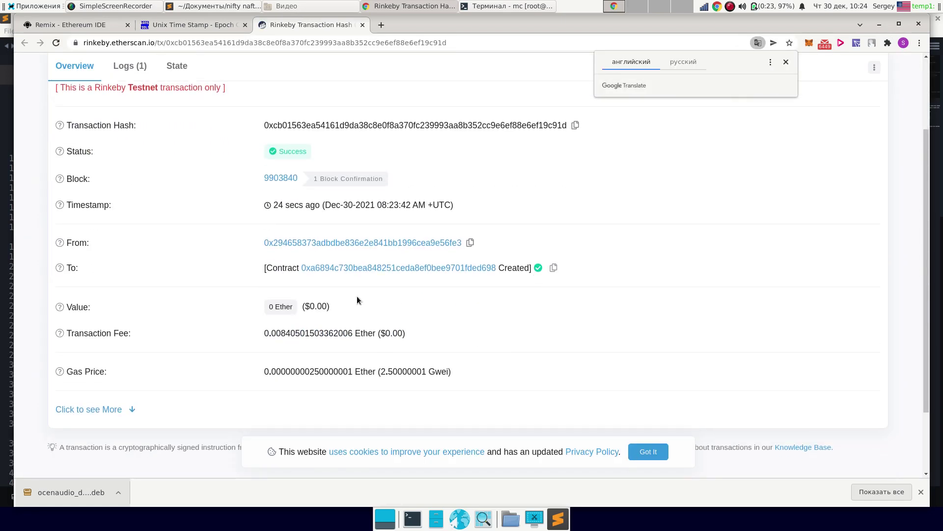
pyautogui.click(405, 267)
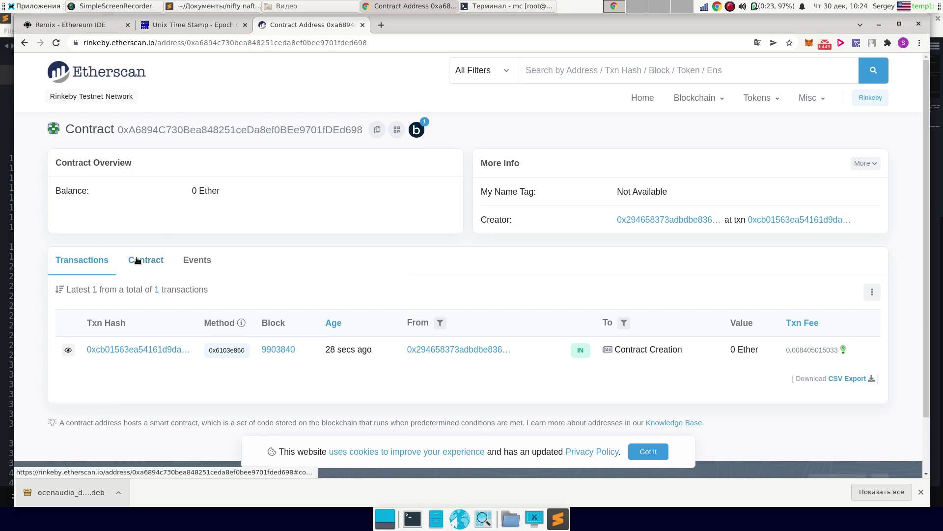
# Copy the contract's address and paste it as the address to verify on Etherscan's Verify Contract page.
pyautogui.click(377, 129)
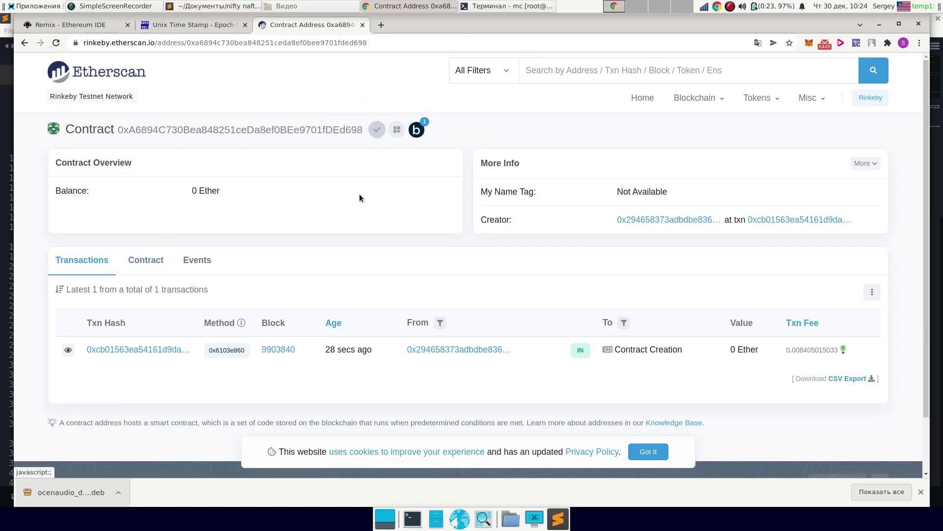
pyautogui.moveTo(737, 108)
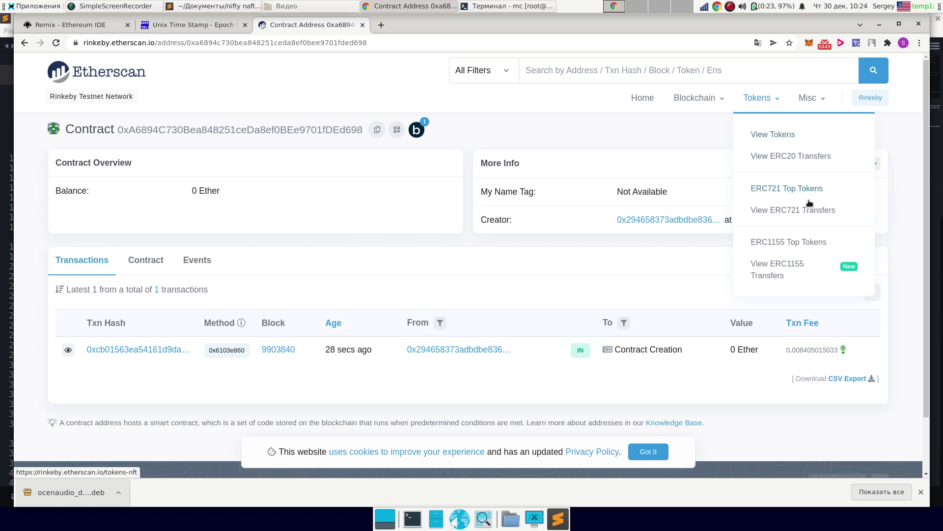
pyautogui.moveTo(809, 101)
pyautogui.click(817, 158)
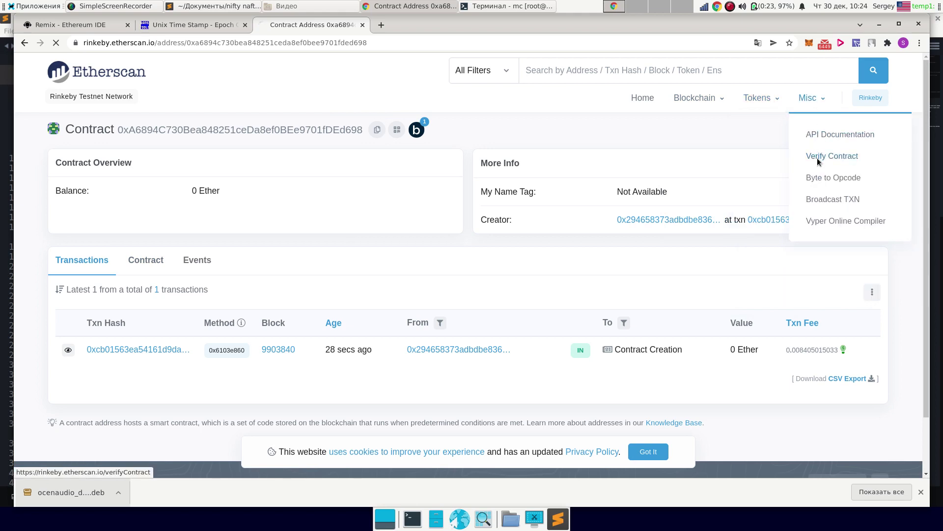
pyautogui.rightClick(295, 296)
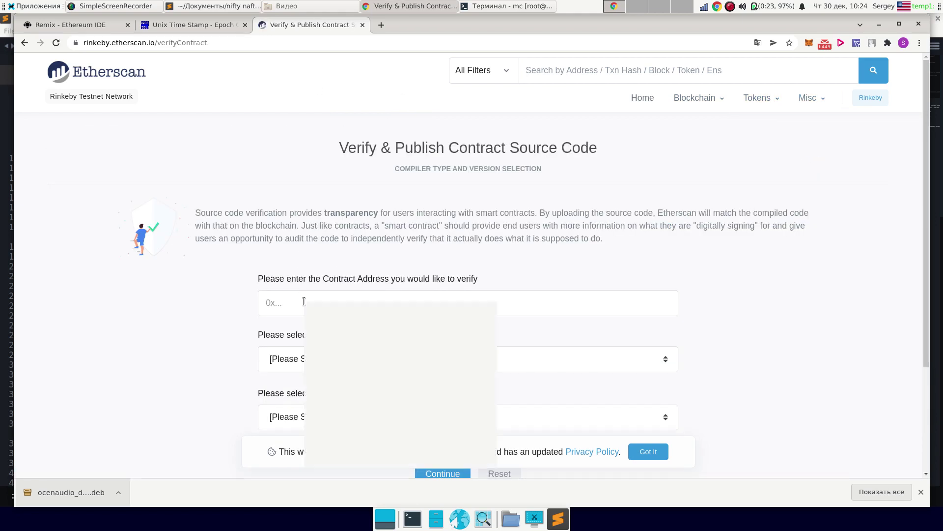
pyautogui.click(373, 355)
# Set the compiler type to Solidity (Multi-Part files) for the contract verification.
pyautogui.scroll(-2, 364, 176)
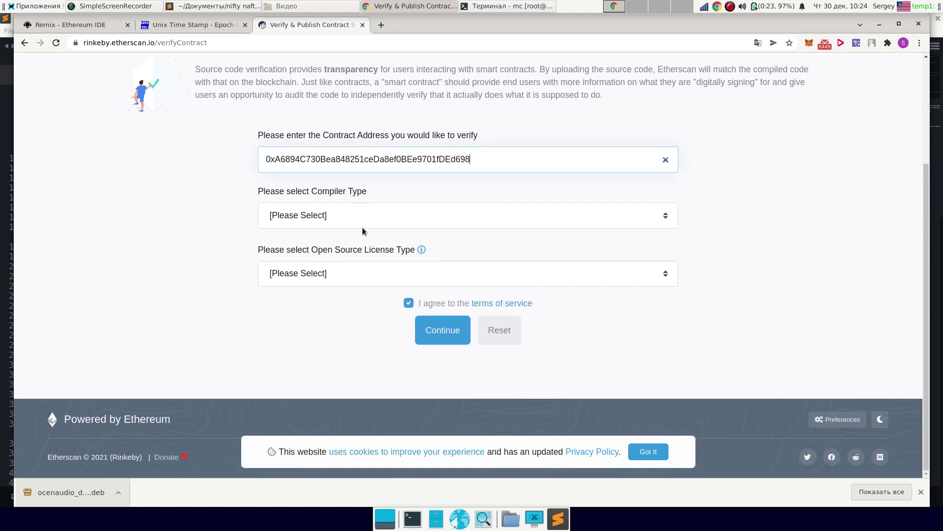
pyautogui.click(360, 217)
pyautogui.click(352, 252)
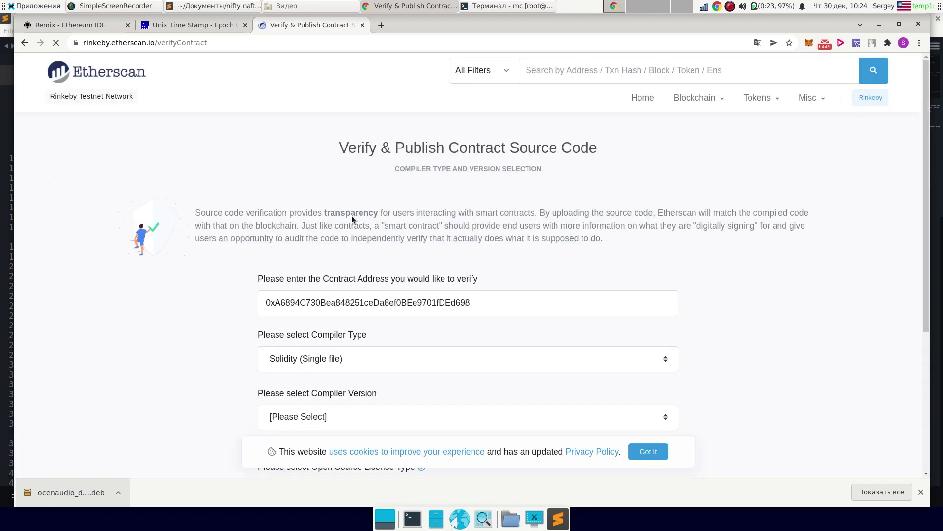
pyautogui.scroll(-3, 351, 216)
pyautogui.click(323, 174)
pyautogui.click(331, 230)
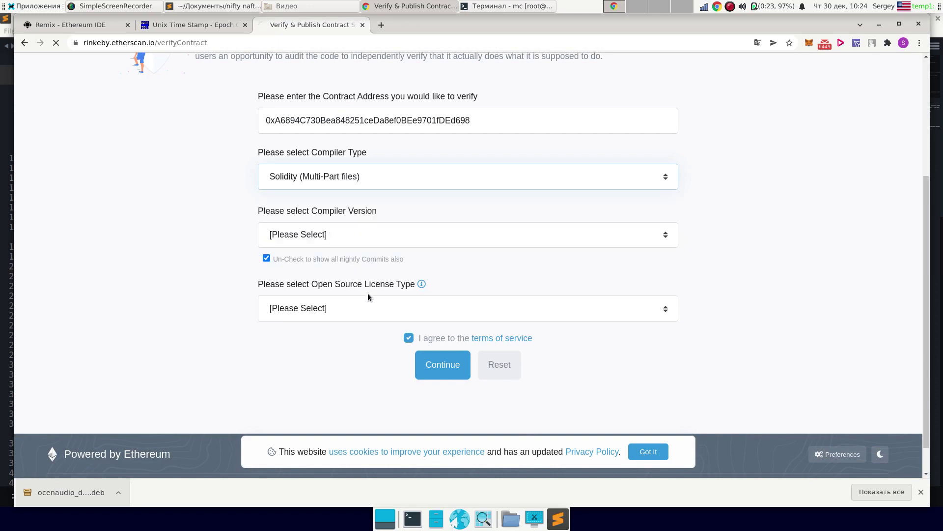
# Choose compiler version v0.8.0+commit.c7dfd78e and license type No License (None), and continue to the source upload form.
pyautogui.scroll(-5, 344, 221)
pyautogui.click(338, 199)
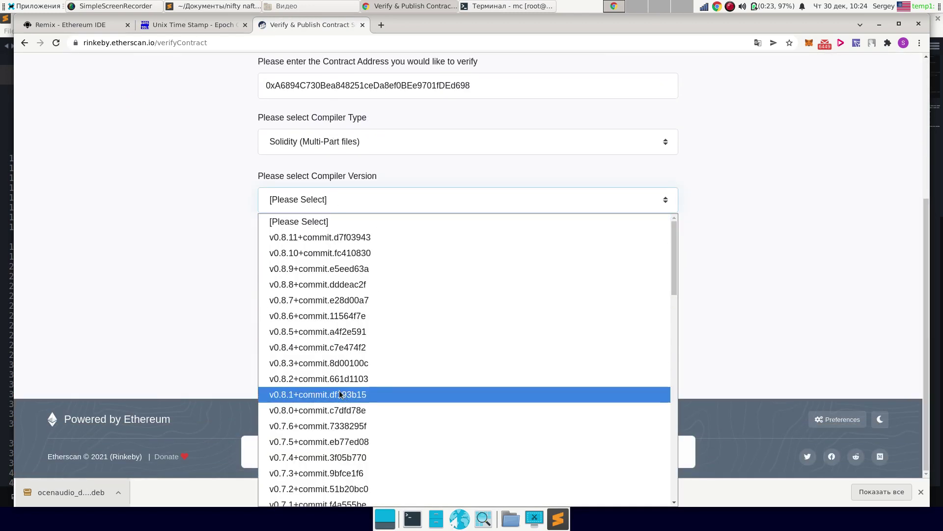
pyautogui.click(338, 414)
pyautogui.click(357, 280)
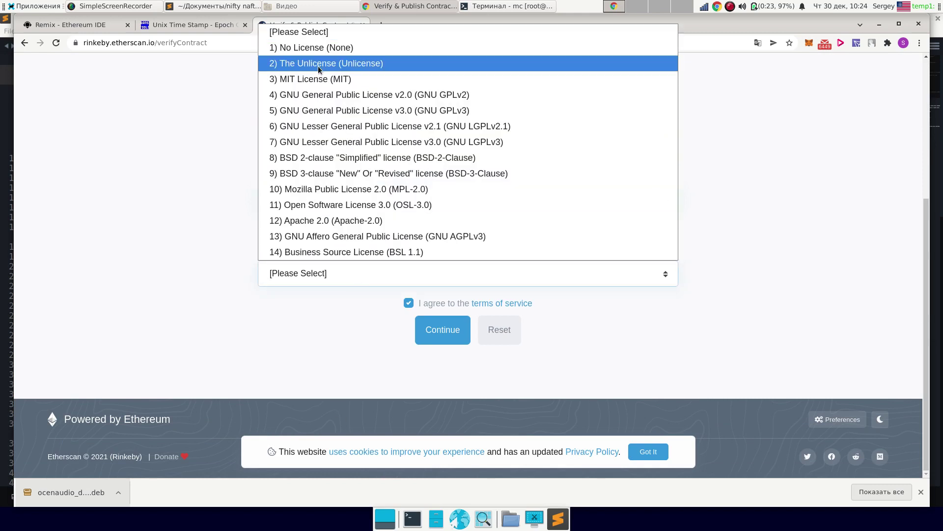
pyautogui.click(344, 47)
pyautogui.click(440, 331)
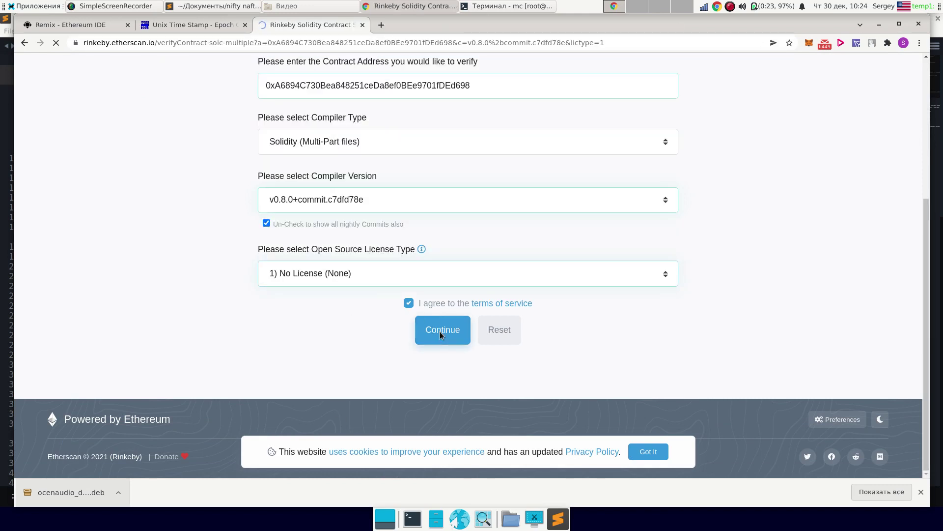
# Upload all the .sol files from the folder Документы/nifty nafty/1 as the contract's source code.
pyautogui.scroll(-2, 170, 104)
pyautogui.scroll(-2, 170, 104)
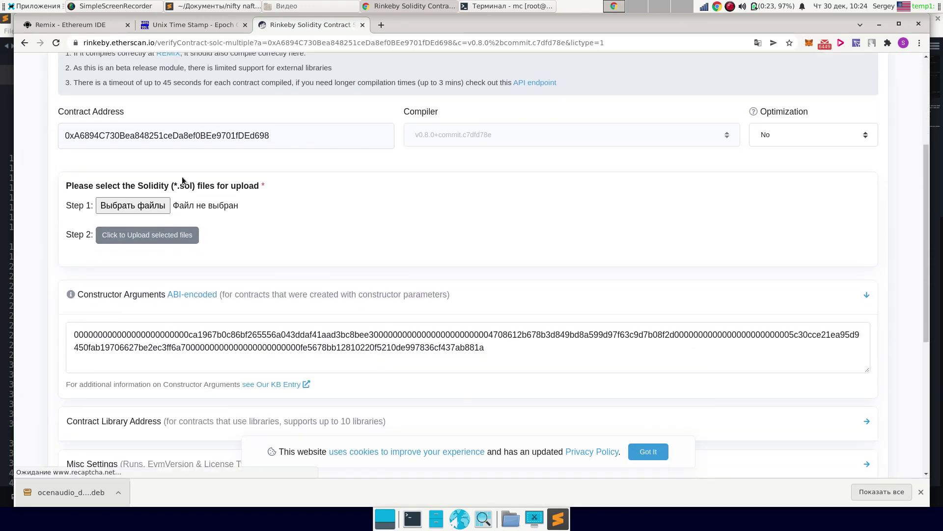
pyautogui.click(132, 205)
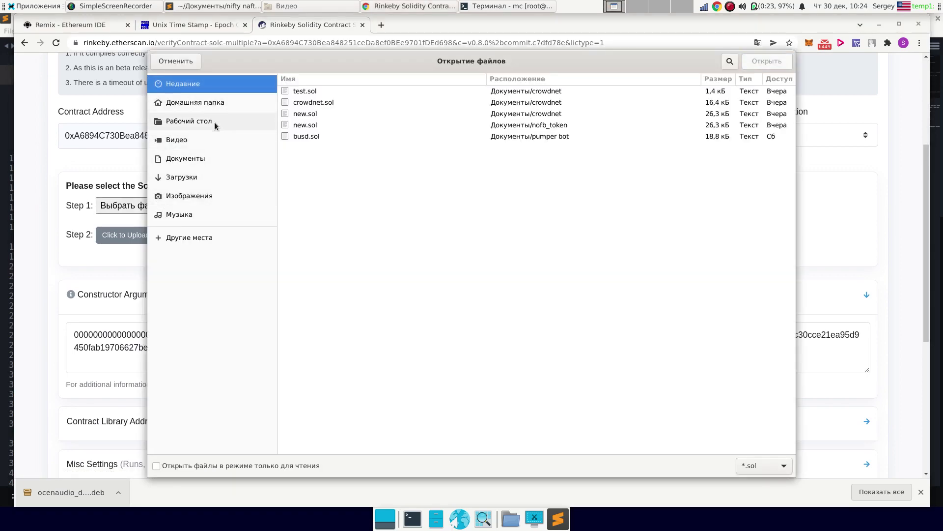
pyautogui.click(211, 157)
pyautogui.scroll(-5, 364, 187)
pyautogui.scroll(-15, 365, 192)
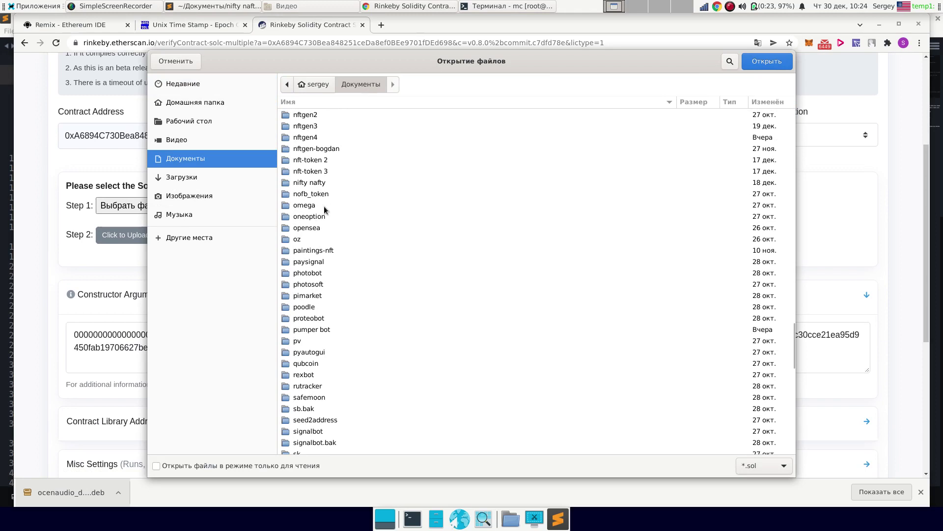
pyautogui.doubleClick(323, 187)
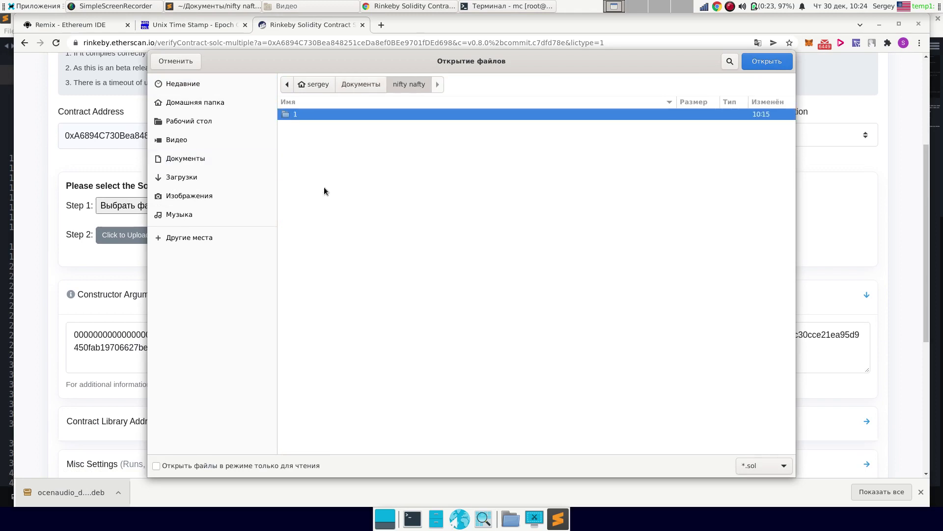
pyautogui.doubleClick(343, 115)
pyautogui.keyDown('shift'); pyautogui.click(336, 250); pyautogui.keyUp('shift')
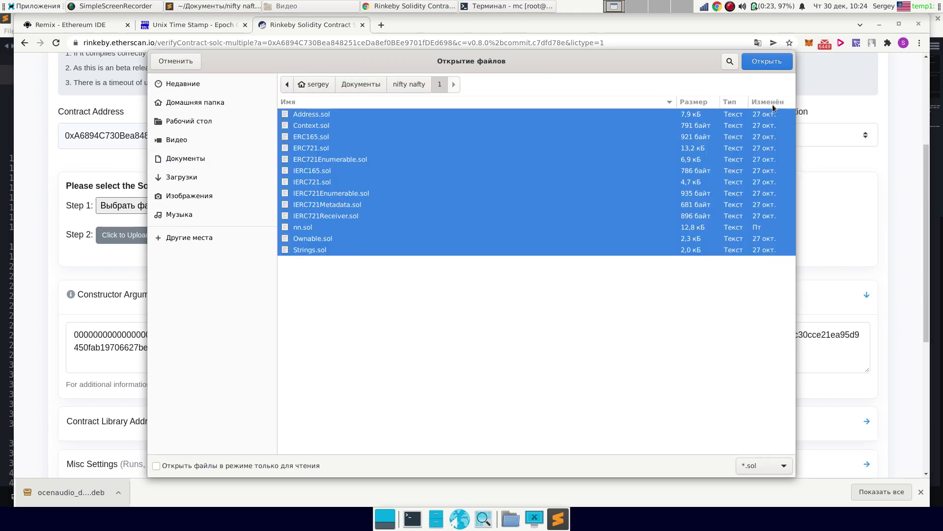
pyautogui.click(771, 61)
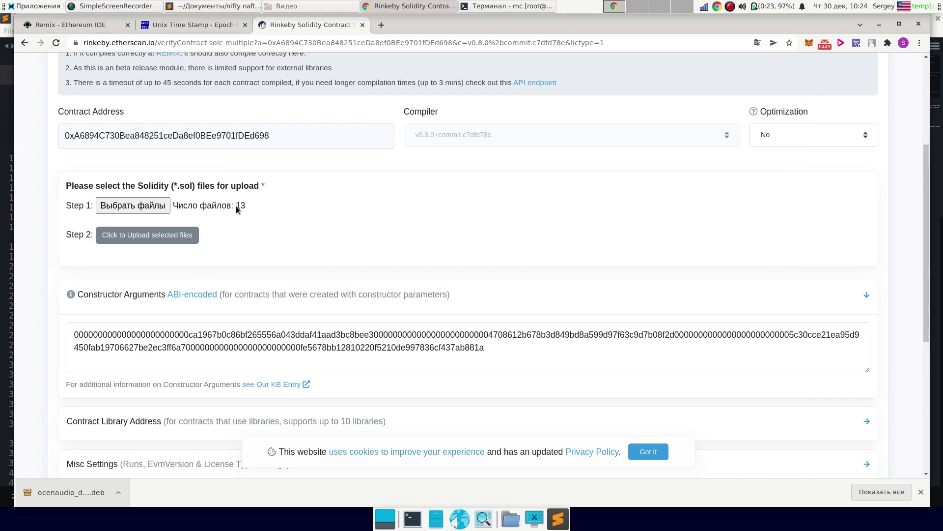
pyautogui.click(121, 235)
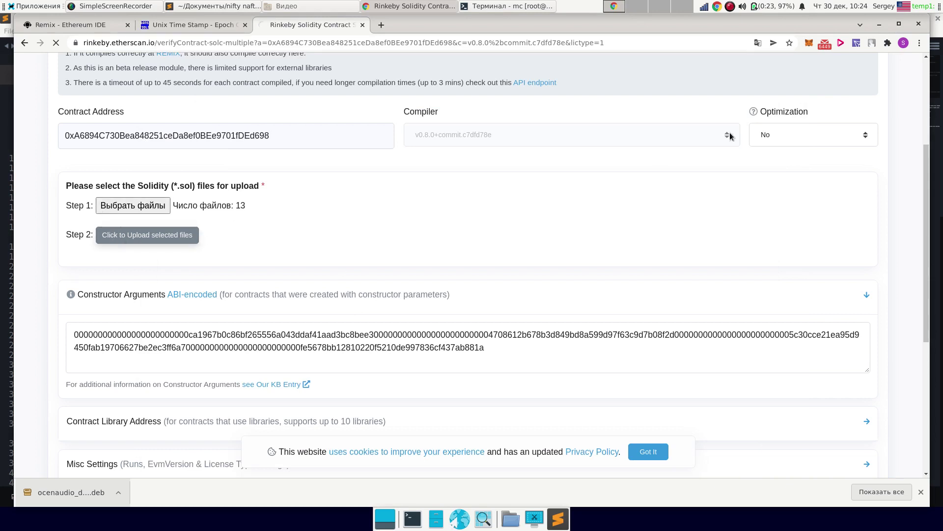
# Set Optimization to Yes, complete the reCAPTCHA check, and submit the contract source for verification and publishing.
pyautogui.scroll(-3, 803, 173)
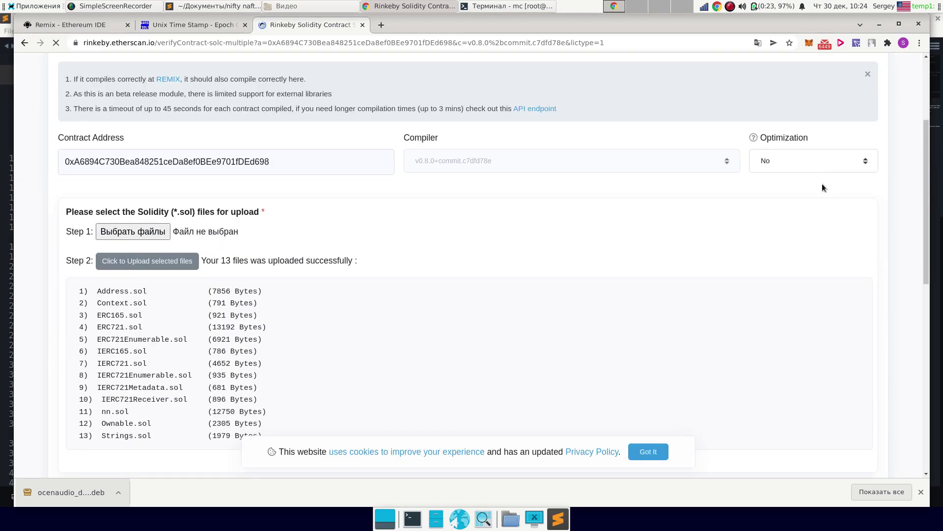
pyautogui.click(819, 152)
pyautogui.click(799, 186)
pyautogui.scroll(-10, 235, 194)
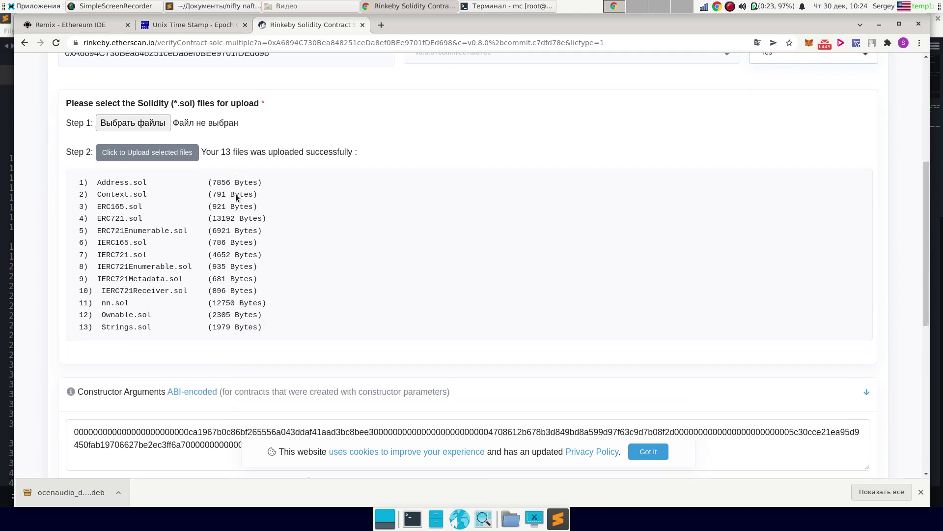
pyautogui.click(391, 262)
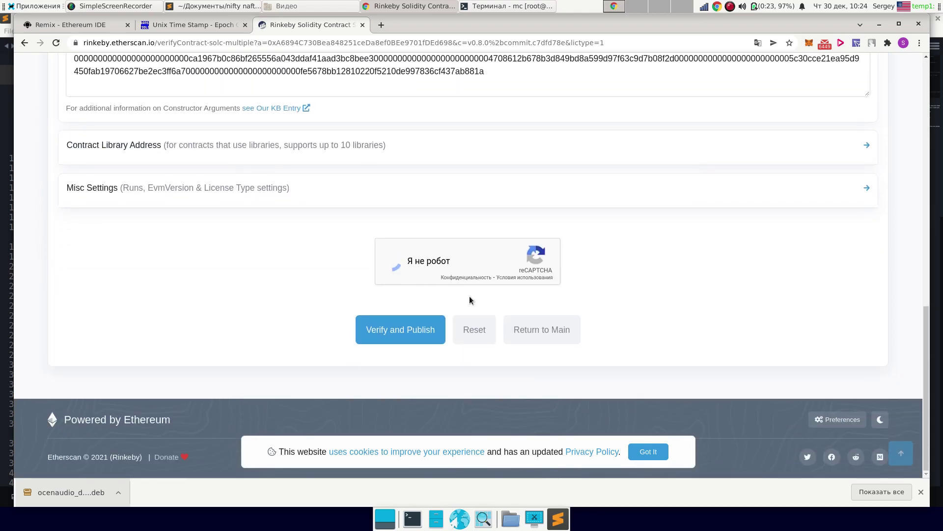
pyautogui.click(388, 331)
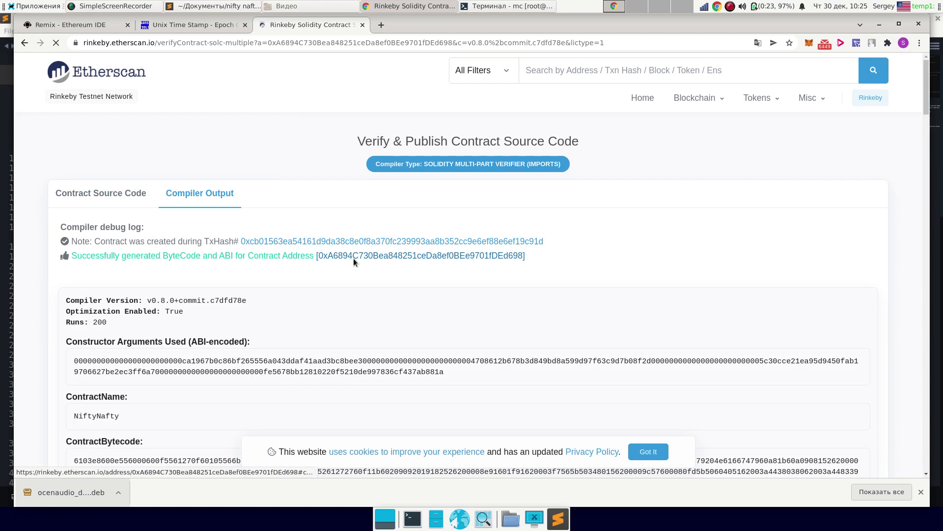
# Open the verified contract's page, show its Read Contract functions and view the getMaxTotalSupply value.
pyautogui.click(353, 256)
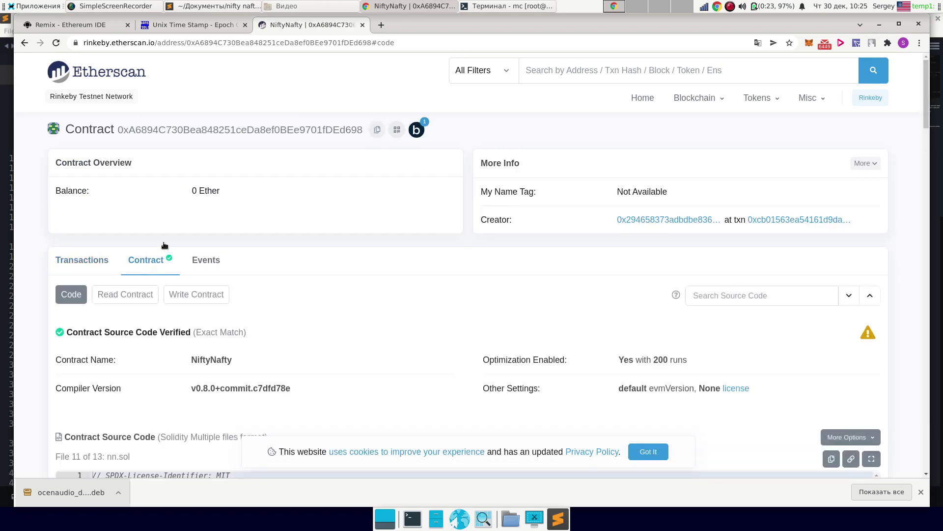
pyautogui.scroll(-4, 220, 176)
pyautogui.click(124, 190)
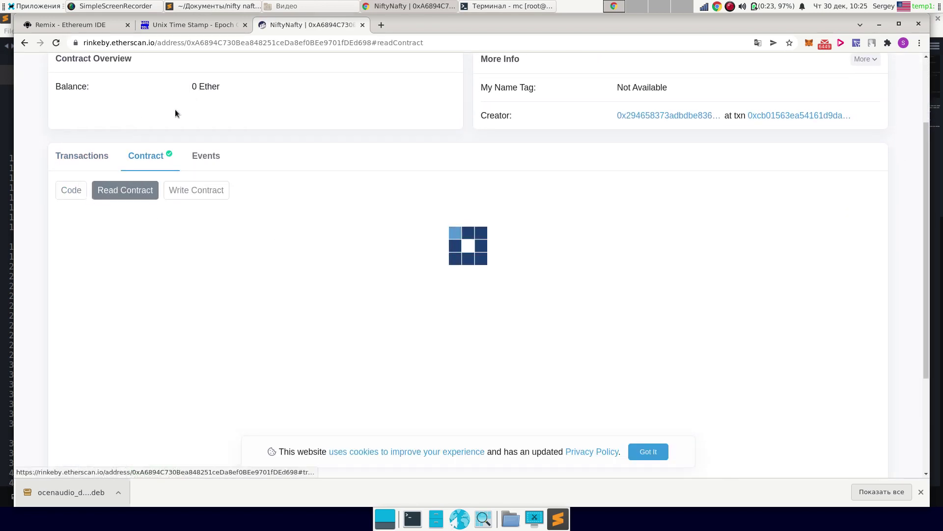
pyautogui.scroll(-4, 275, 143)
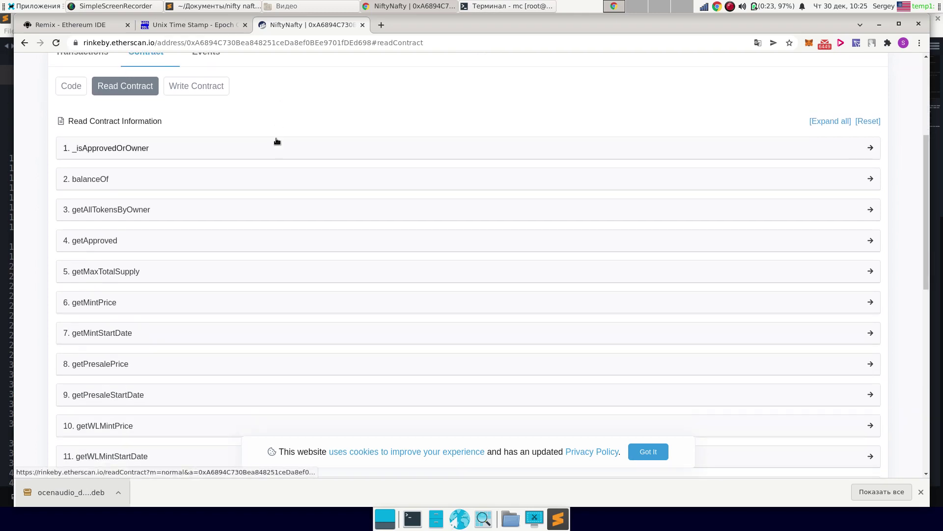
pyautogui.scroll(-5, 34, 214)
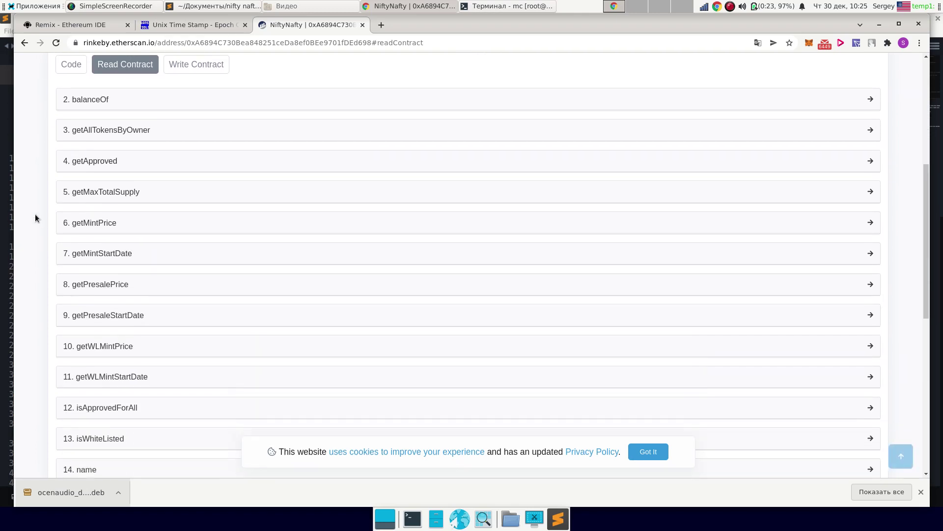
pyautogui.click(100, 143)
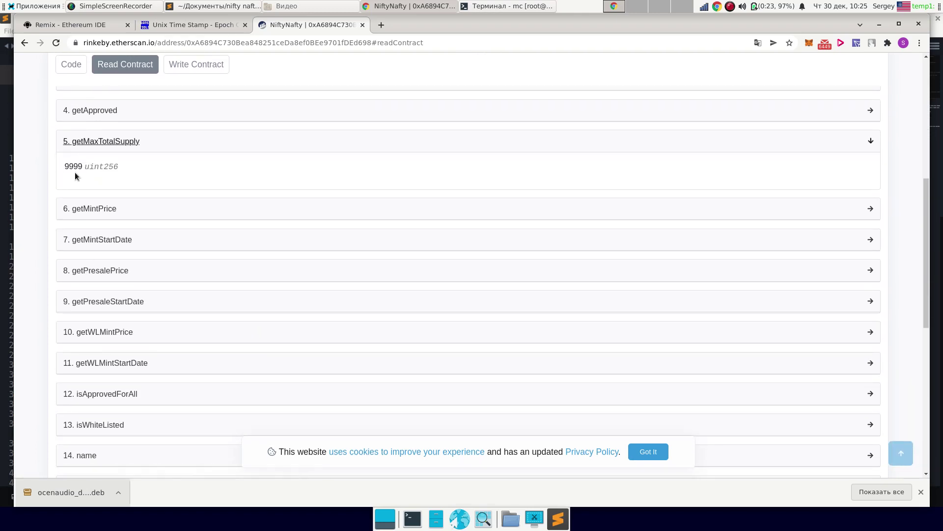
pyautogui.scroll(-1, 95, 164)
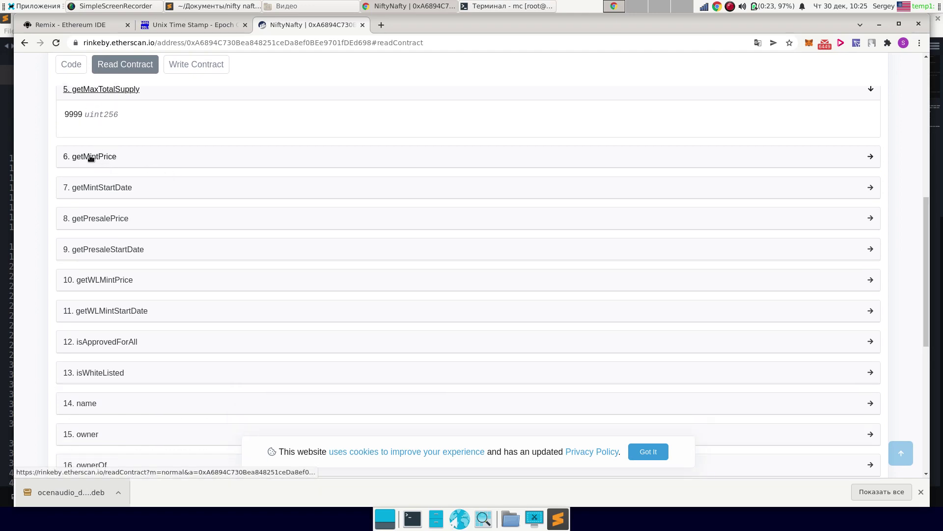
# View the contract's getMintPrice, getMintStartDate and getPresalePrice values.
pyautogui.click(121, 160)
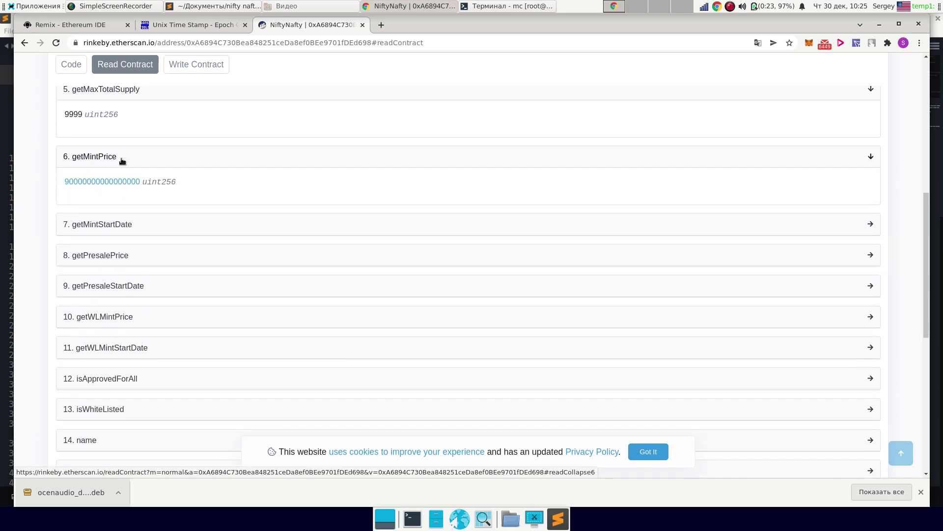
pyautogui.click(121, 160)
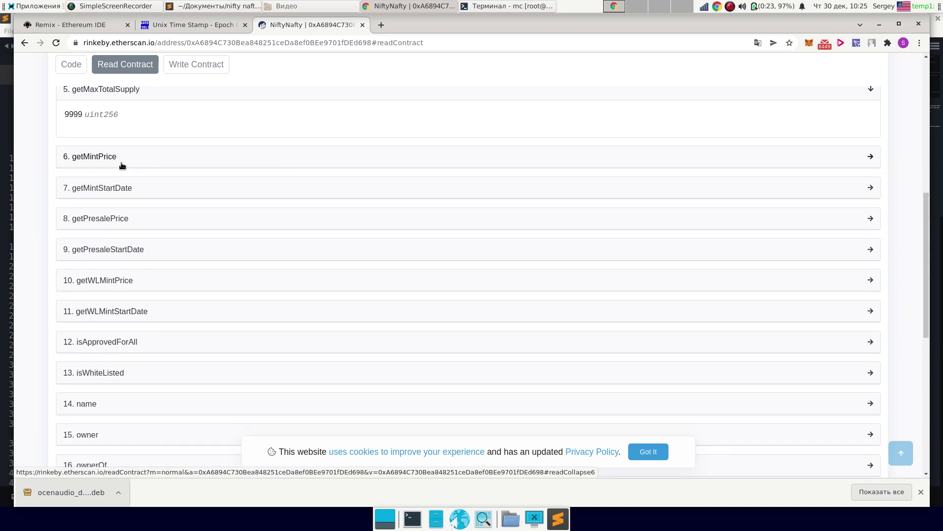
pyautogui.click(122, 198)
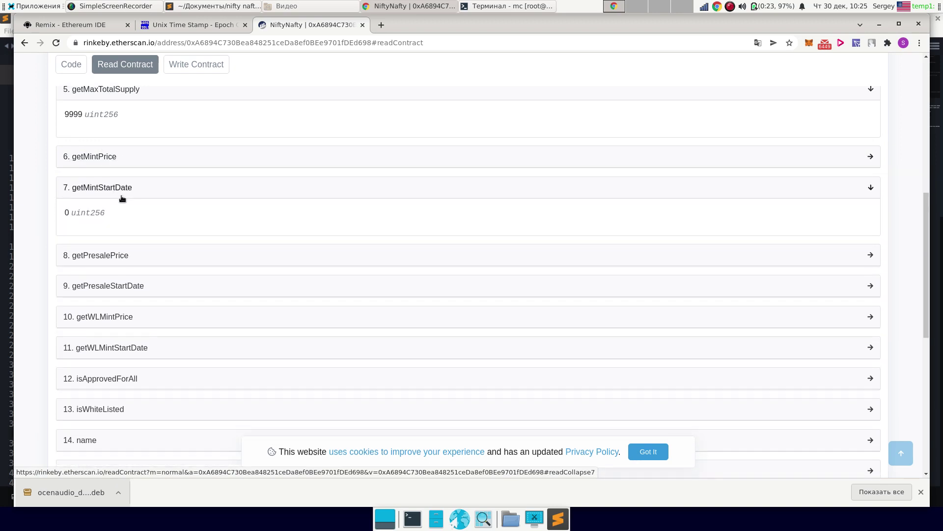
pyautogui.click(125, 255)
pyautogui.scroll(-2, 169, 191)
pyautogui.scroll(-4, 72, 234)
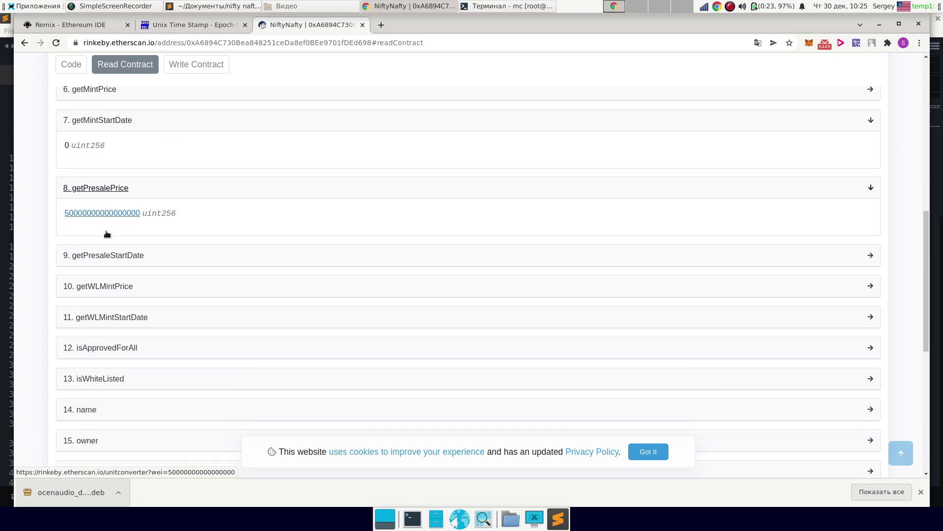
# View the contract's getPresaleStartDate, getWLMintPrice, getWLMintStartDate and owner values.
pyautogui.click(116, 166)
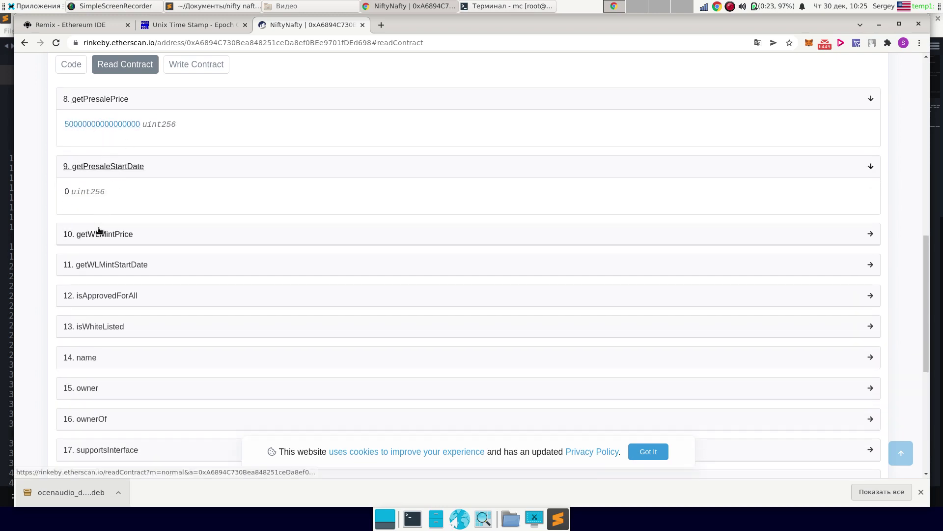
pyautogui.click(117, 232)
pyautogui.scroll(-3, 122, 214)
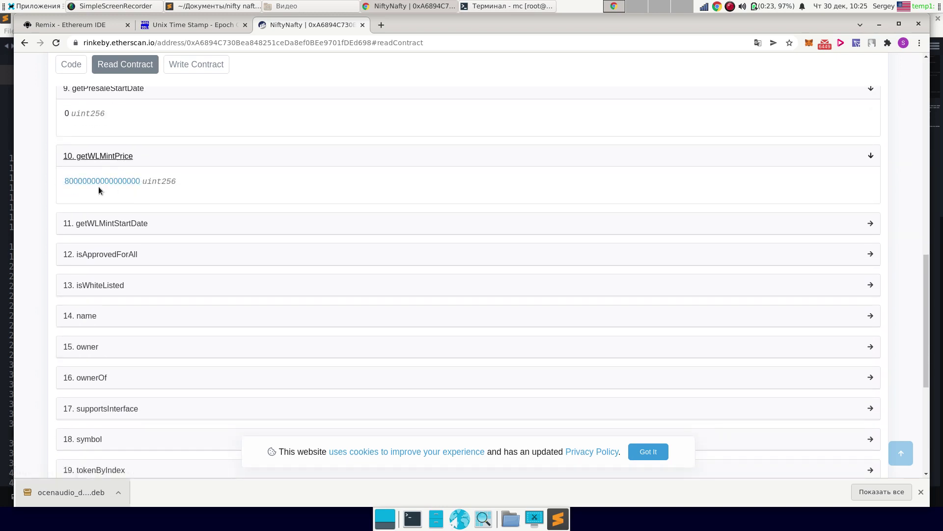
pyautogui.click(80, 224)
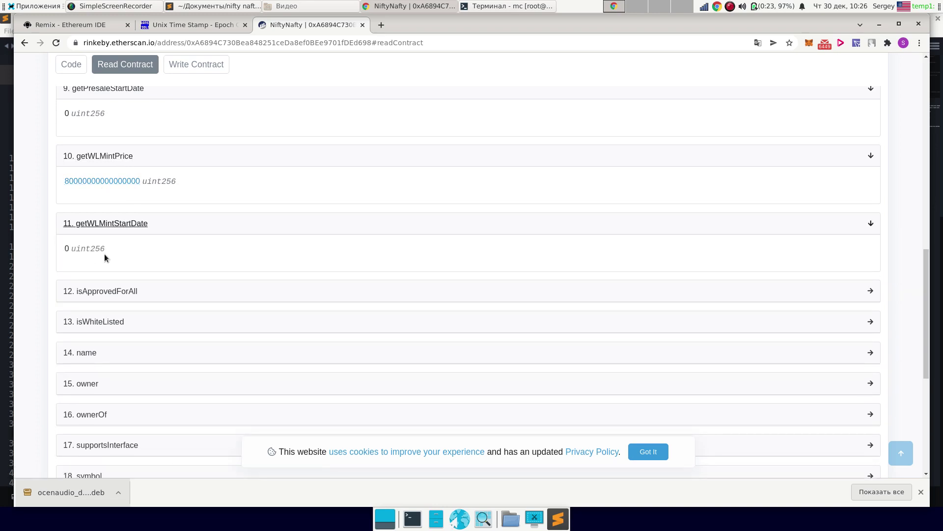
pyautogui.scroll(-2, 207, 245)
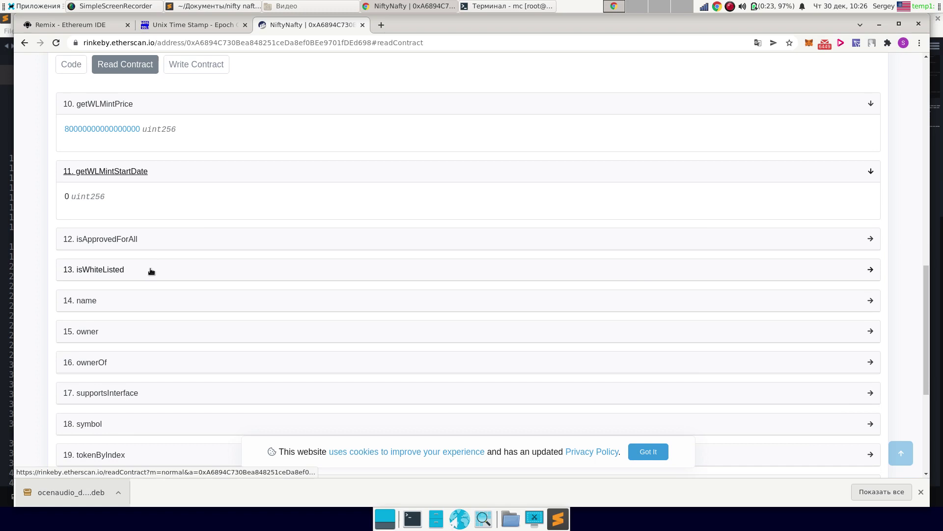
pyautogui.scroll(-4, 158, 238)
pyautogui.click(149, 230)
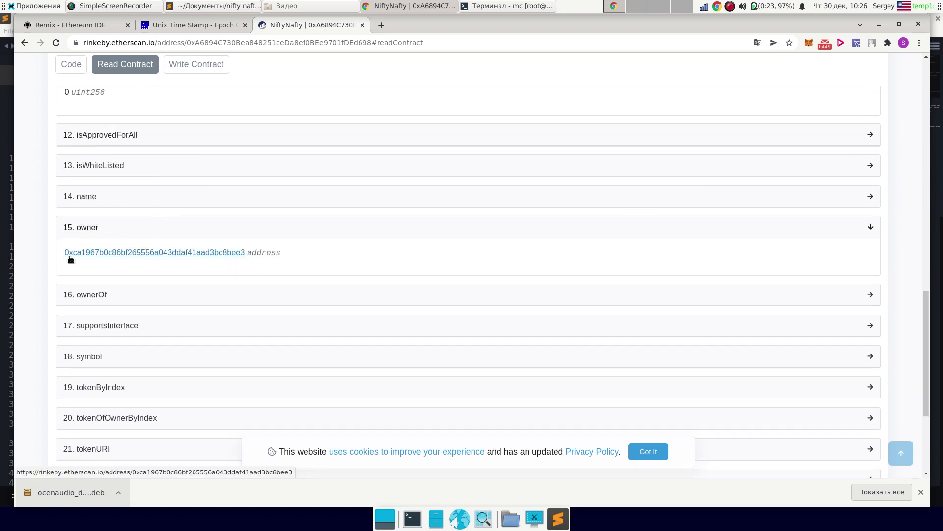
# Switch the MetaMask wallet from Account 1 to the Test1 account on the Rinkeby test network.
pyautogui.scroll(5, 312, 244)
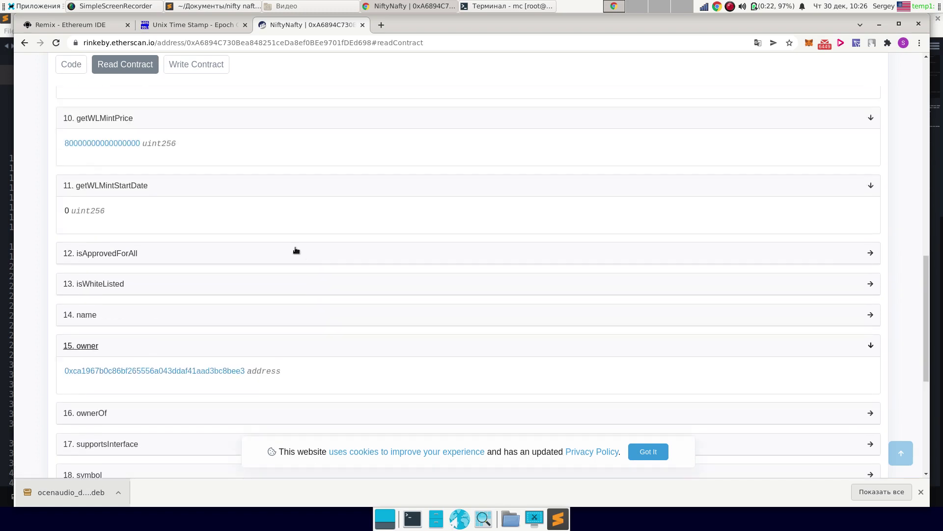
pyautogui.scroll(4, 225, 249)
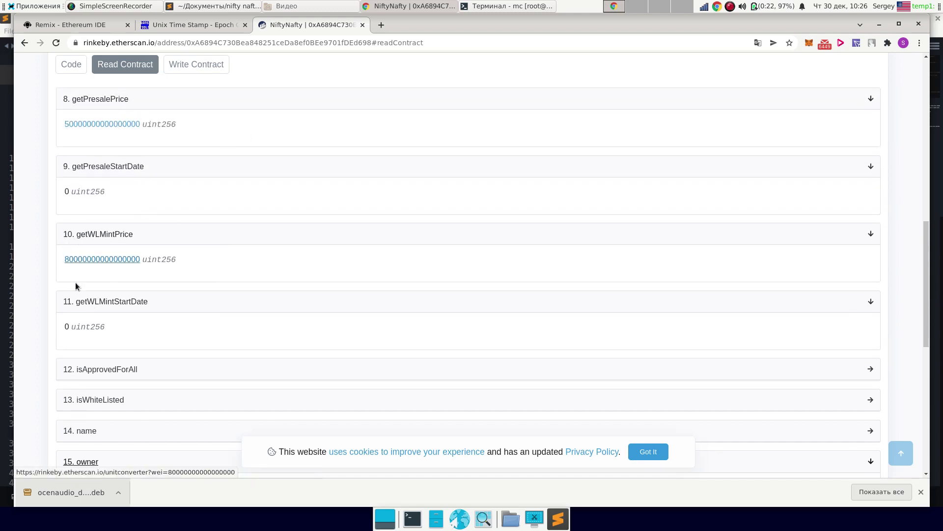
pyautogui.scroll(1, 282, 226)
pyautogui.scroll(4, 281, 226)
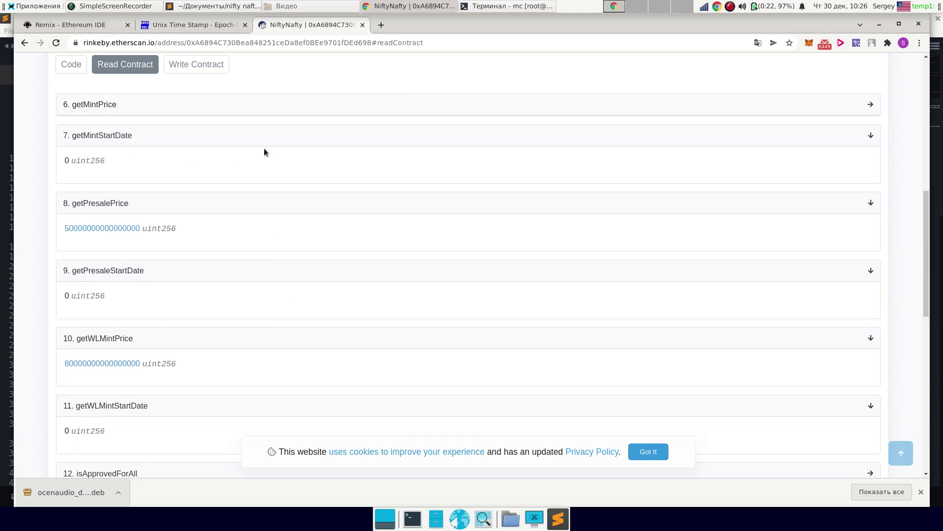
pyautogui.click(810, 42)
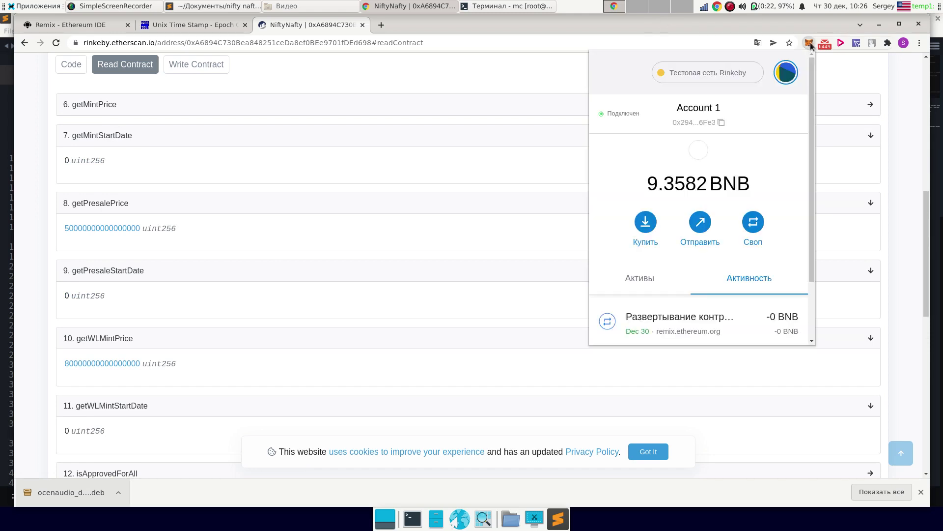
pyautogui.click(784, 74)
pyautogui.click(683, 182)
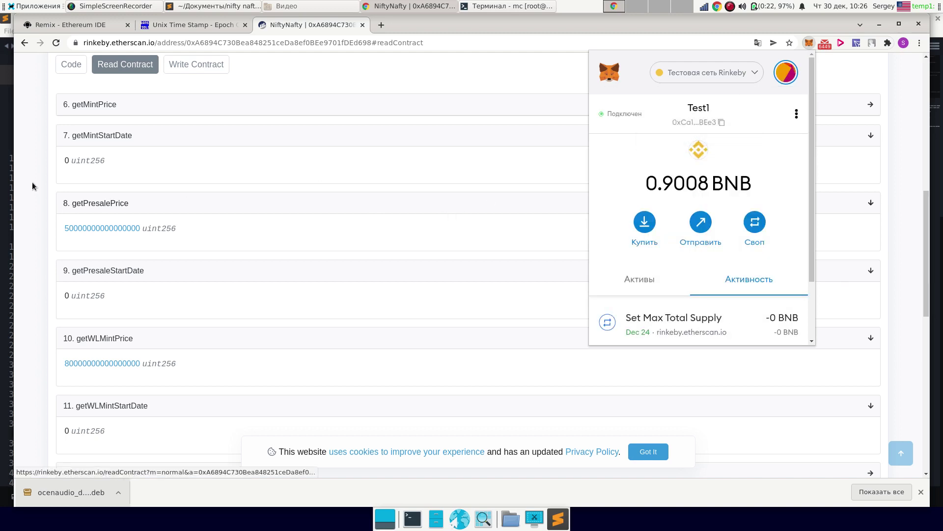
pyautogui.click(40, 160)
# Copy the timestamp from the open unixtimestamp.com page and return to the NiftyNafty contract page.
pyautogui.click(193, 24)
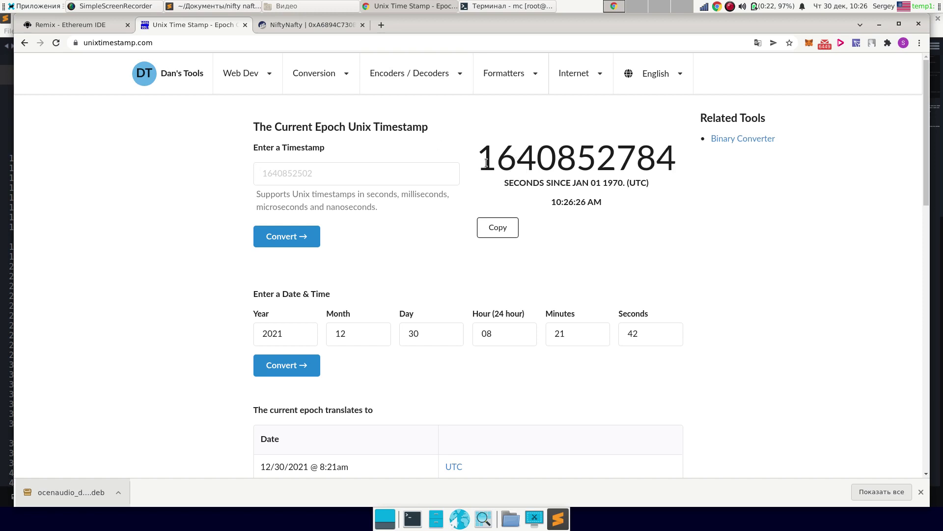
pyautogui.click(503, 228)
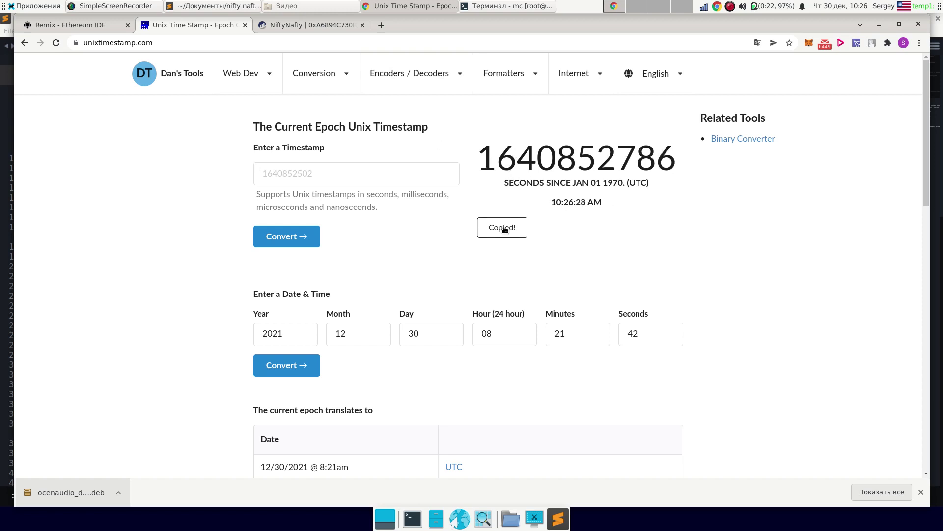
pyautogui.click(352, 25)
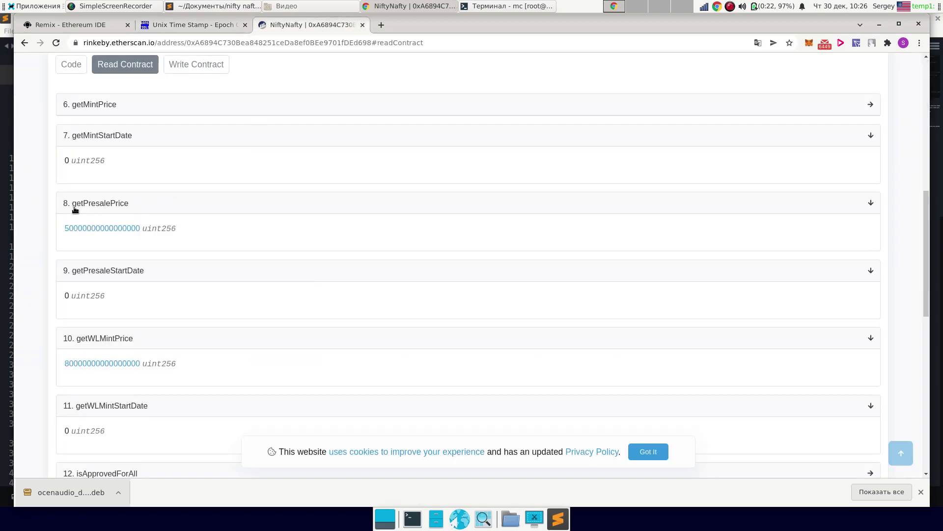
# Show the contract's Write Contract functions and connect them to Web3 with the MetaMask wallet, accepting the beta feature notice.
pyautogui.click(194, 65)
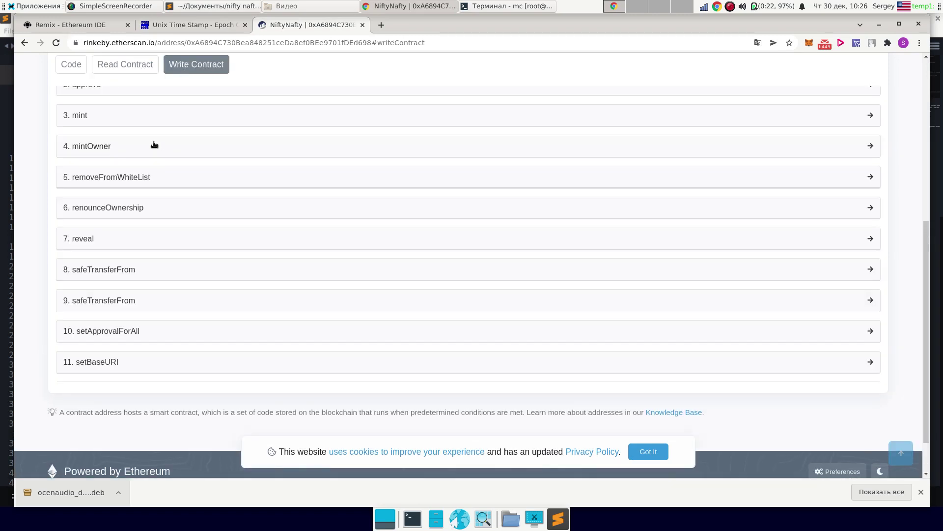
pyautogui.scroll(5, 40, 146)
pyautogui.click(97, 231)
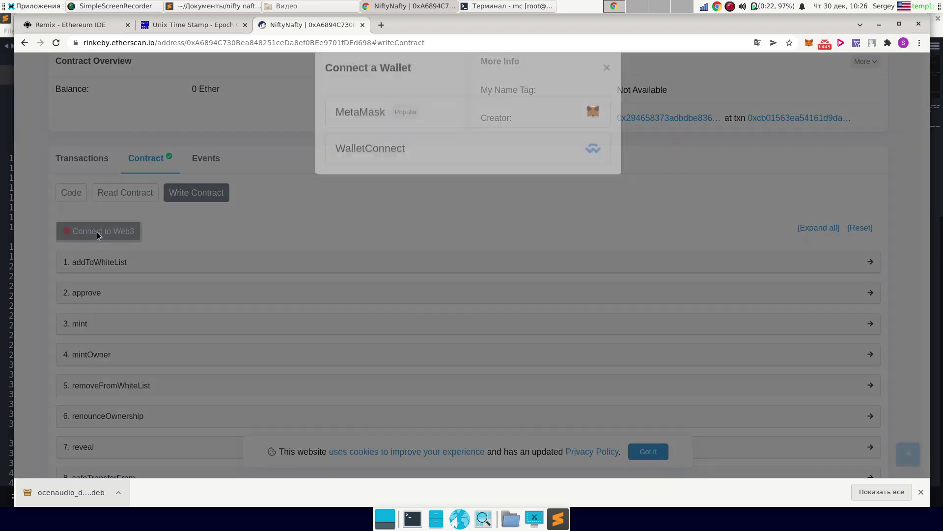
pyautogui.click(430, 139)
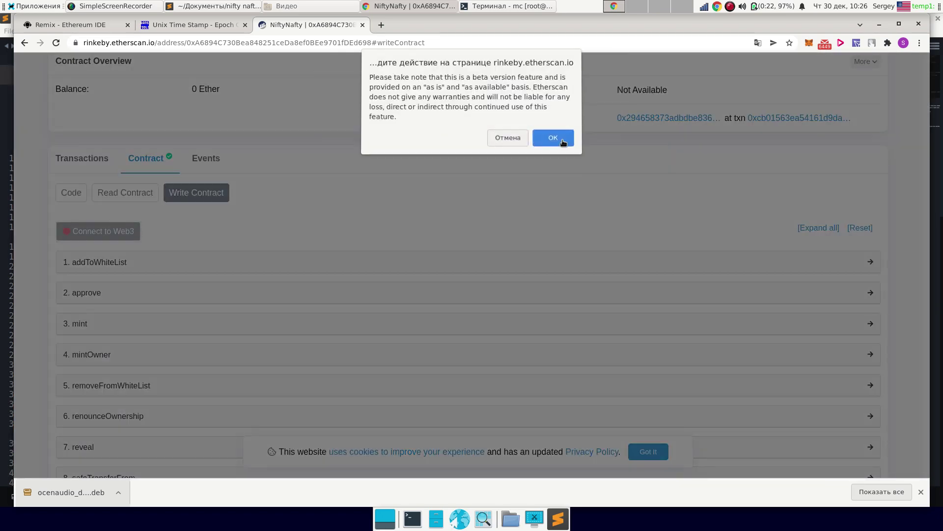
pyautogui.click(561, 142)
pyautogui.scroll(-3, 36, 126)
pyautogui.click(11, 154)
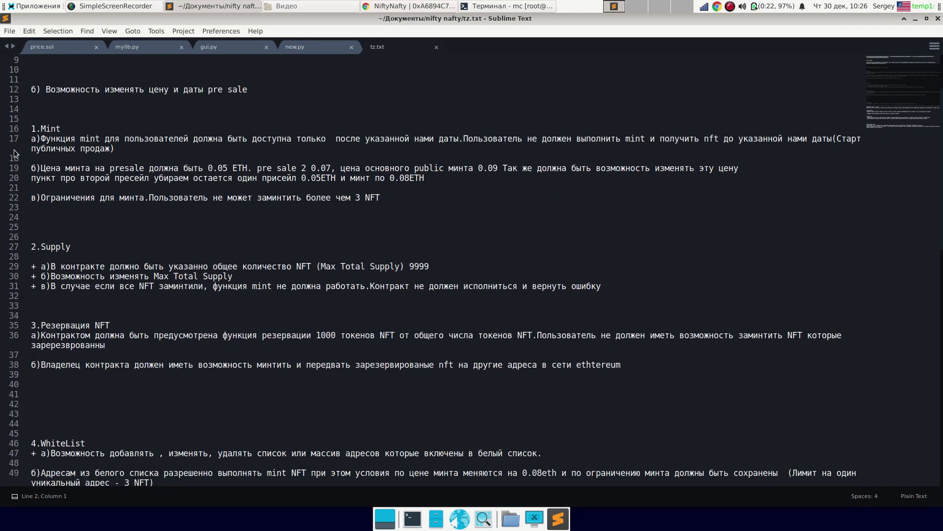
pyautogui.hotkey('alt', 'Tab')
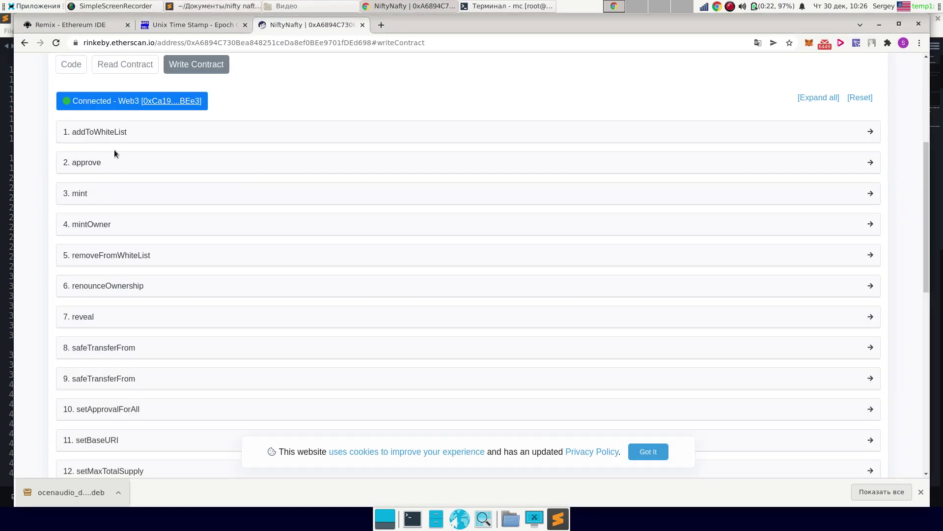
pyautogui.scroll(-4, 135, 199)
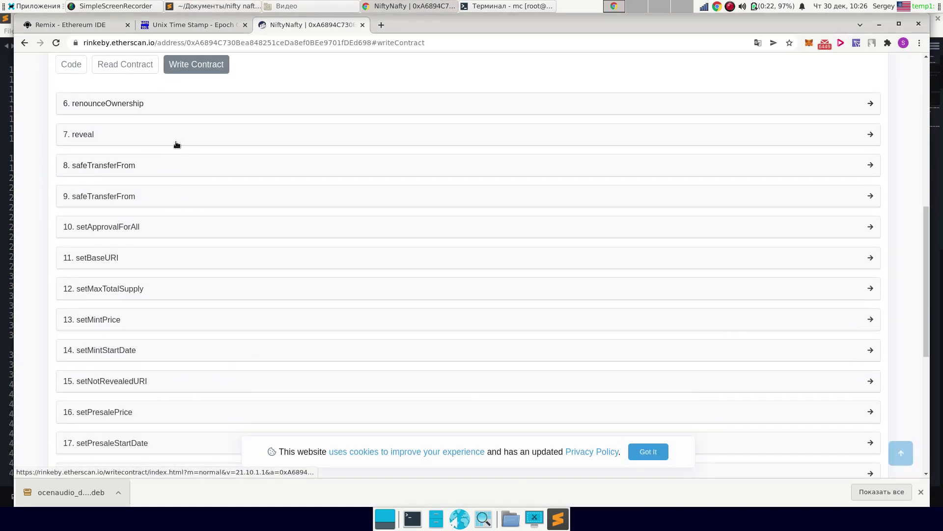
pyautogui.scroll(-4, 177, 144)
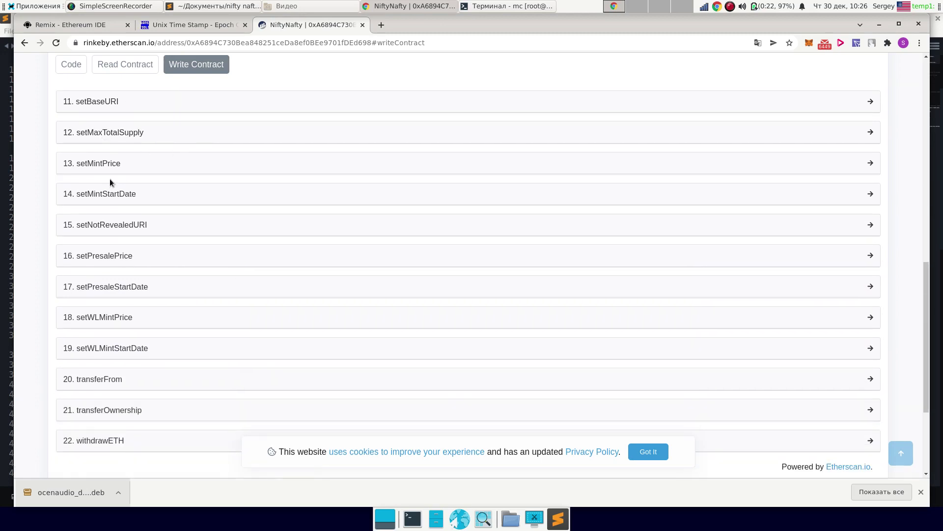
pyautogui.click(165, 192)
pyautogui.rightClick(116, 245)
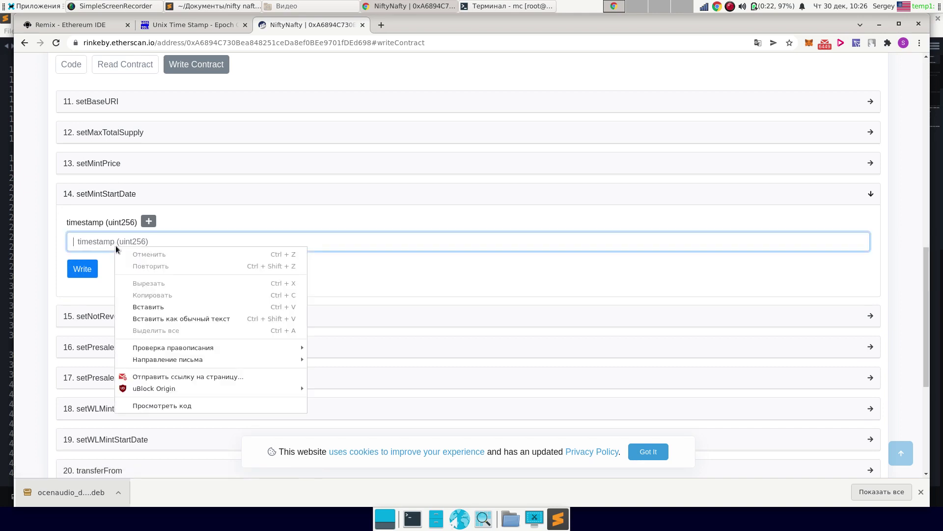
pyautogui.click(157, 306)
pyautogui.click(86, 268)
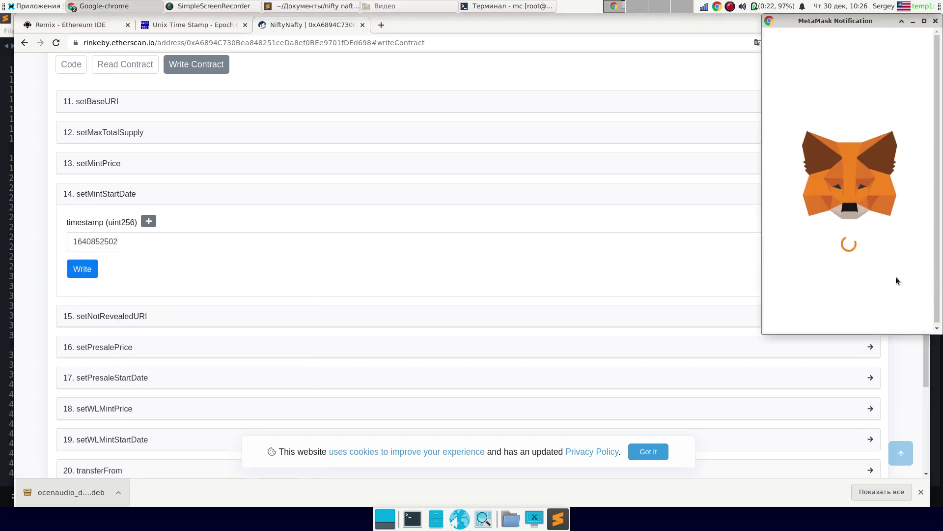
pyautogui.scroll(-5, 896, 294)
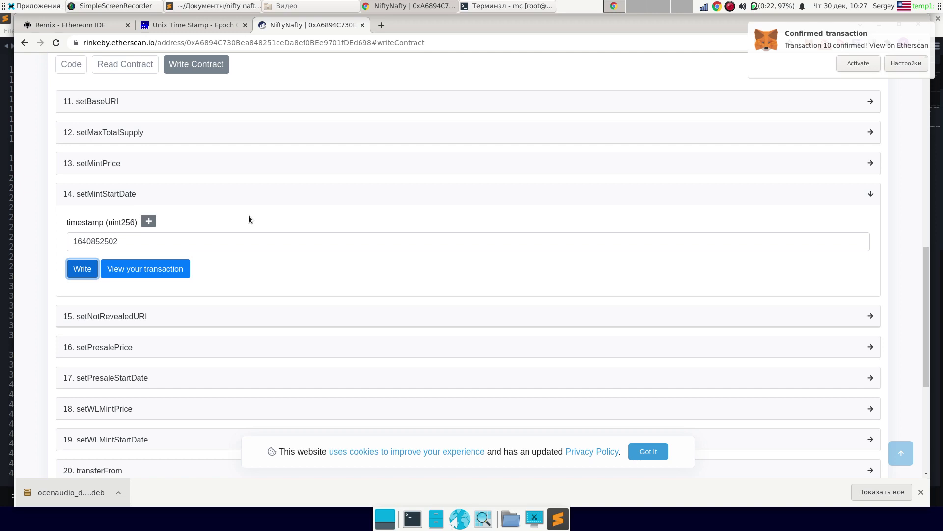
pyautogui.click(106, 377)
pyautogui.scroll(-1, 188, 277)
pyautogui.scroll(-4, 188, 277)
pyautogui.rightClick(102, 191)
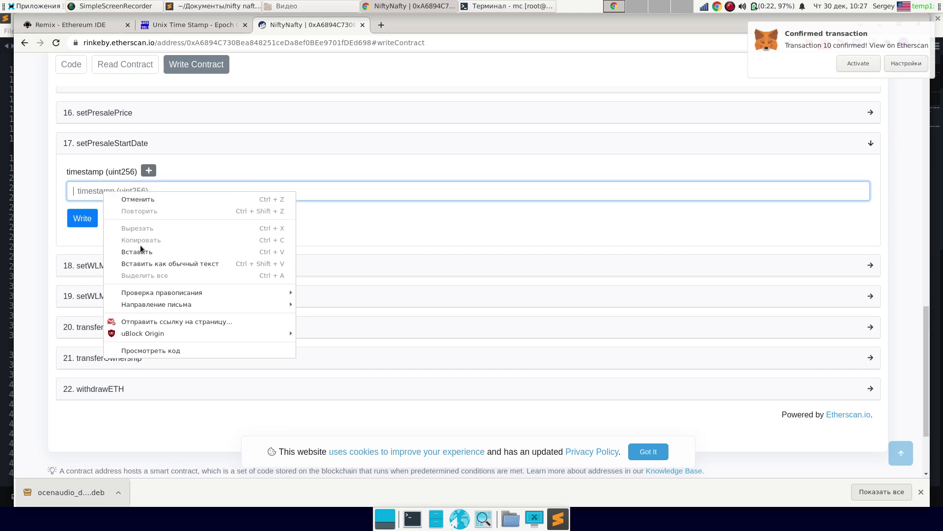
pyautogui.click(133, 249)
pyautogui.click(82, 218)
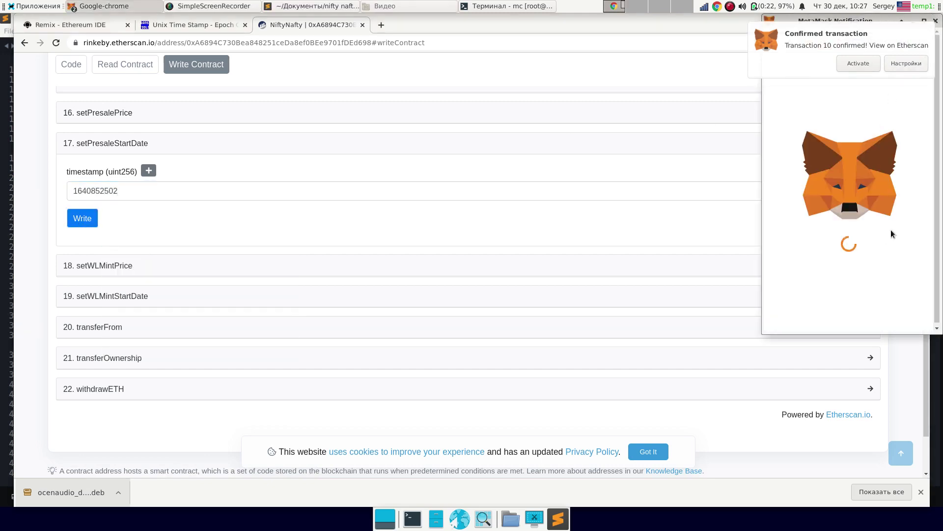
pyautogui.scroll(-3, 879, 245)
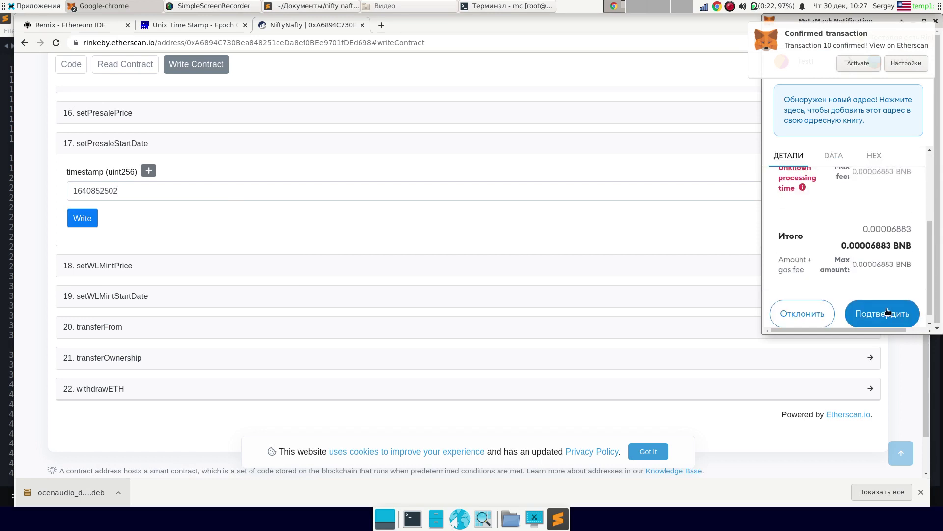
pyautogui.click(886, 312)
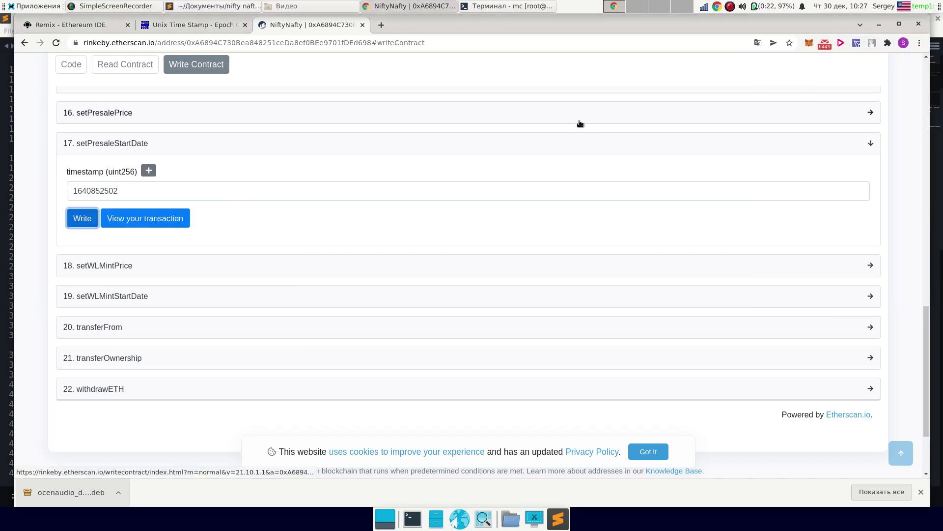
pyautogui.click(144, 296)
pyautogui.scroll(-3, 150, 252)
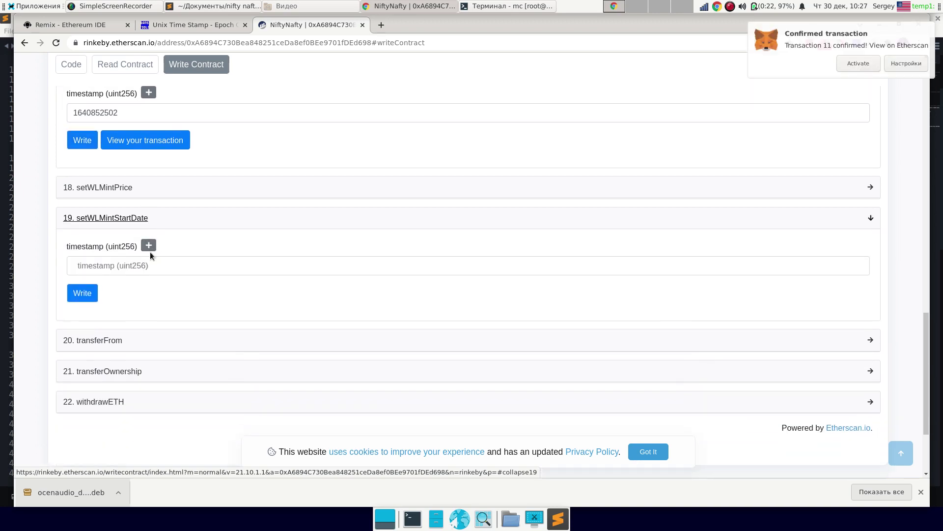
pyautogui.rightClick(126, 269)
pyautogui.click(159, 329)
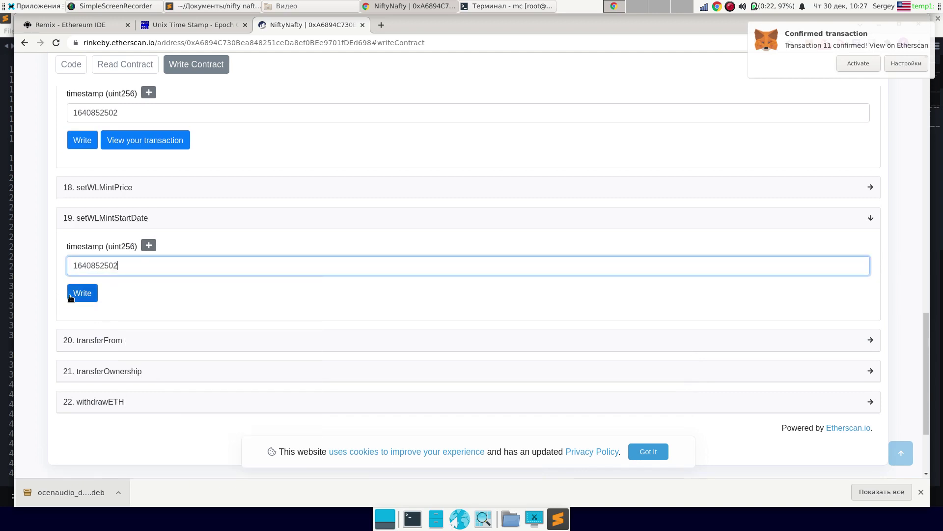
pyautogui.click(78, 294)
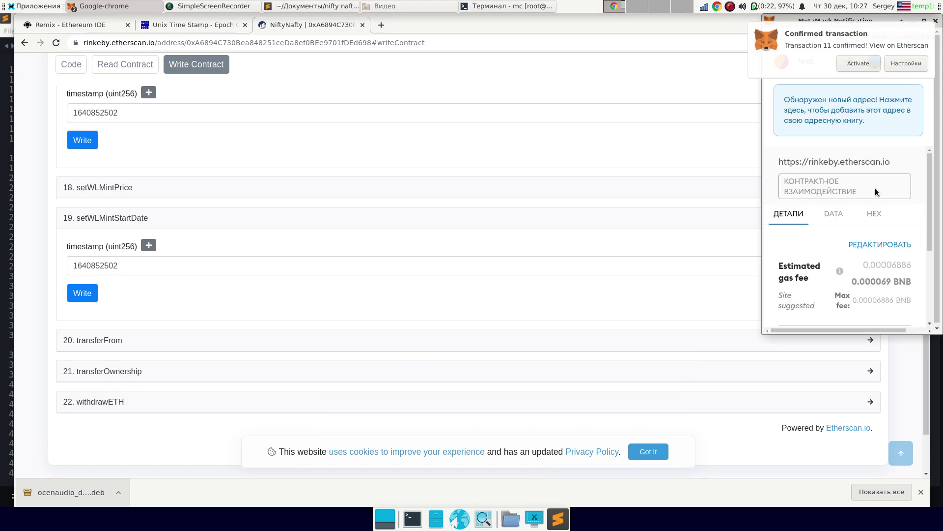
pyautogui.scroll(-3, 874, 197)
pyautogui.click(890, 310)
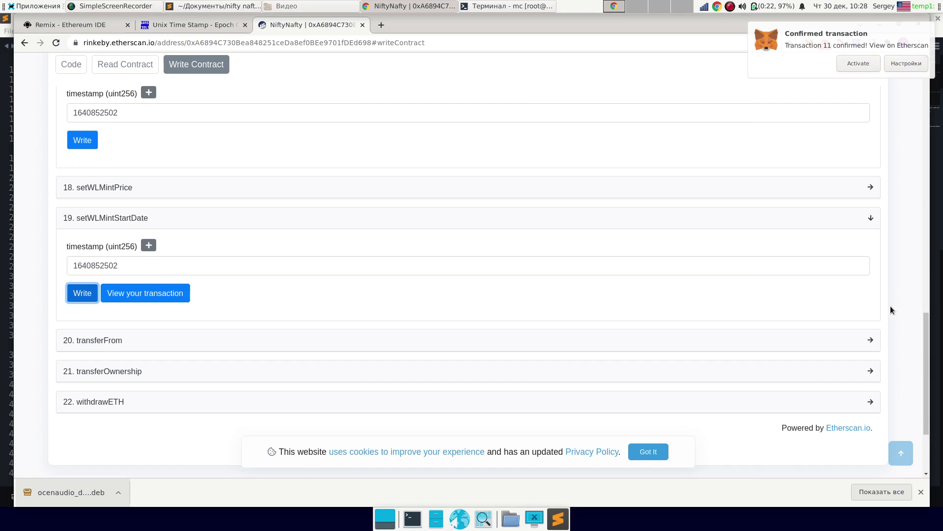
# Dismiss the transaction notification and review the account's recent contract transactions in MetaMask's activity list.
pyautogui.click(862, 73)
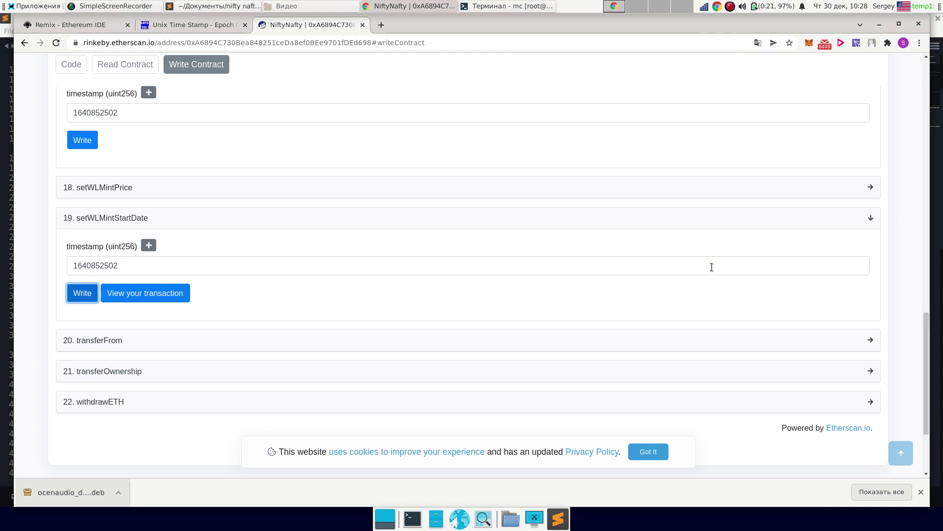
pyautogui.click(808, 44)
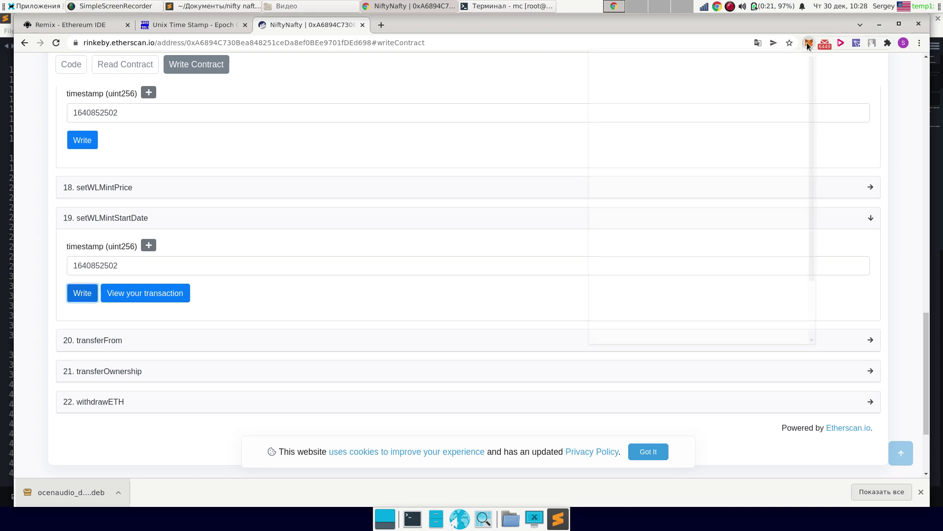
pyautogui.click(740, 290)
pyautogui.scroll(-2, 740, 290)
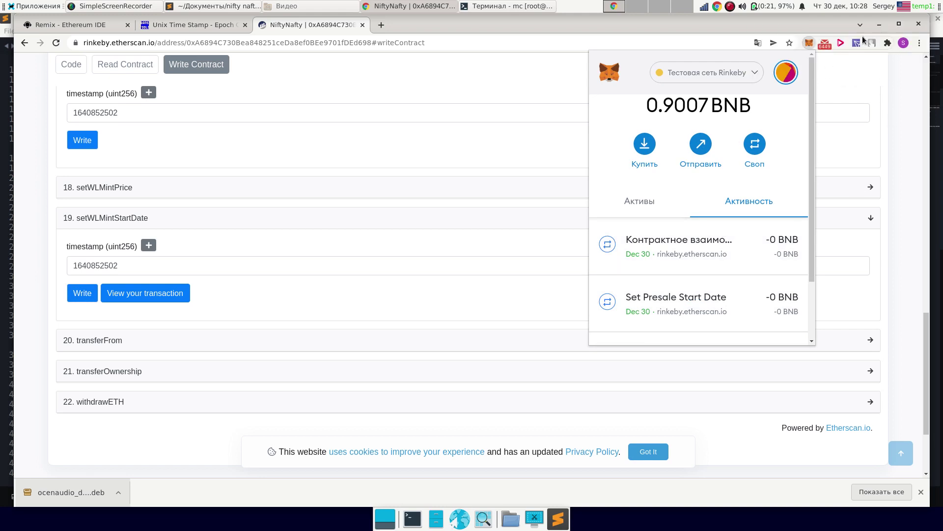
pyautogui.scroll(4, 173, 185)
# Reload the contract's read functions and check the values of getMintStartDate, getPresaleStartDate and getWLMintStartDate.
pyautogui.click(125, 64)
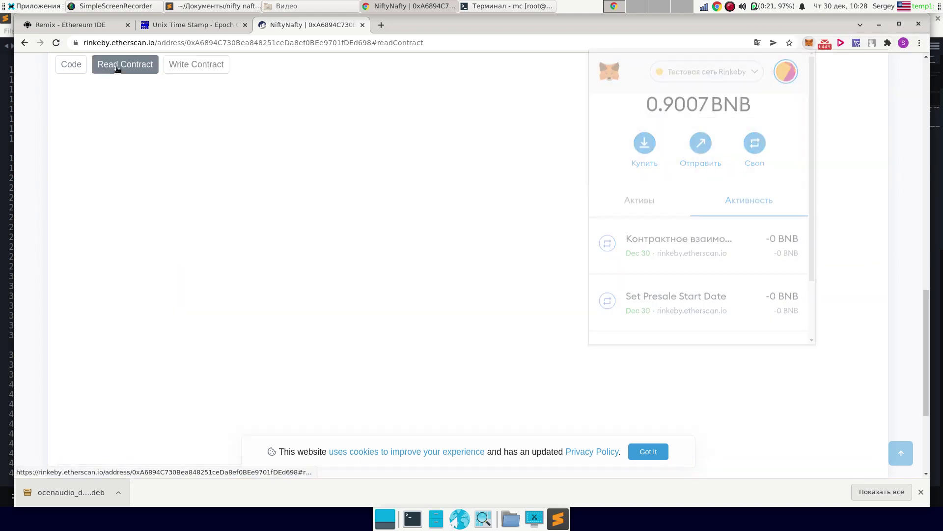
pyautogui.click(57, 44)
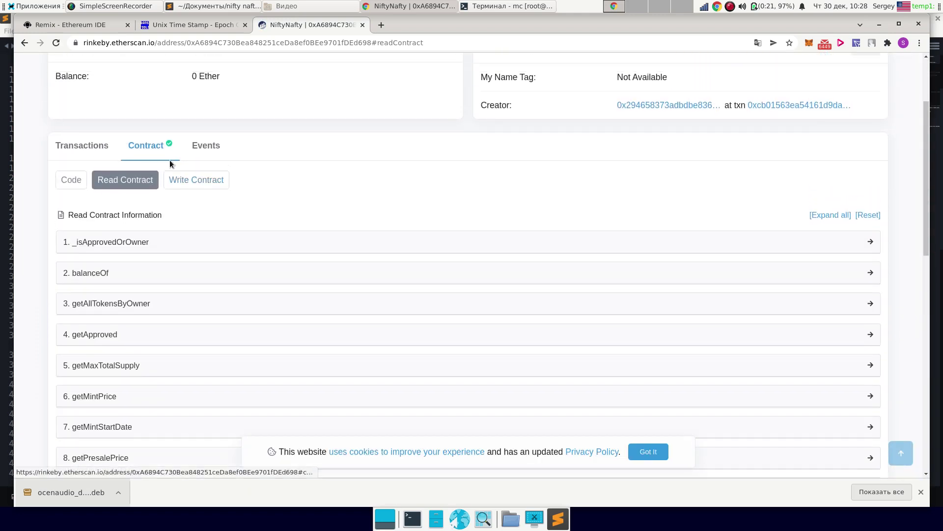
pyautogui.scroll(-2, 55, 129)
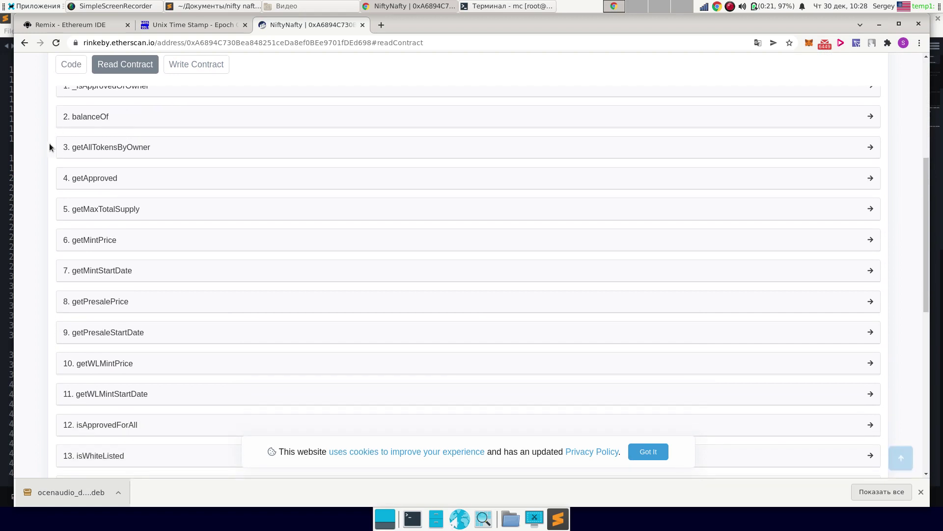
pyautogui.scroll(-2, 35, 195)
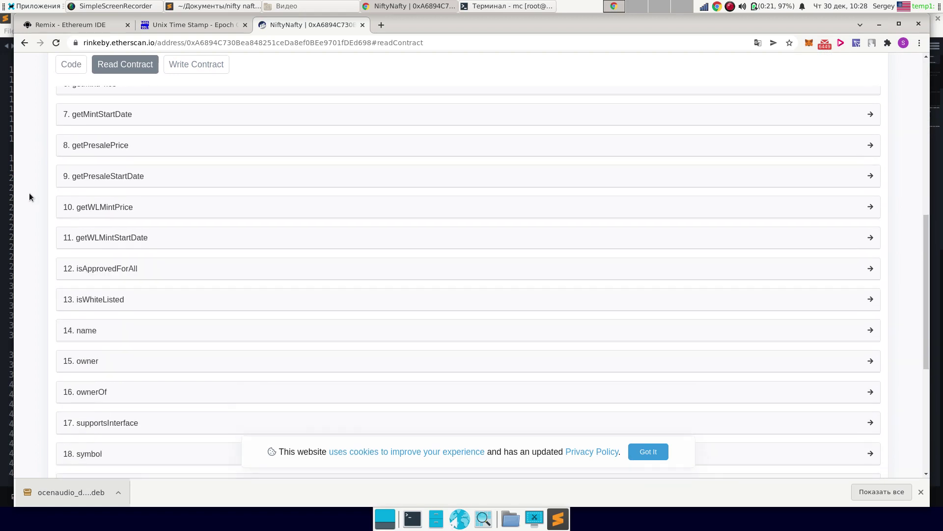
pyautogui.click(136, 114)
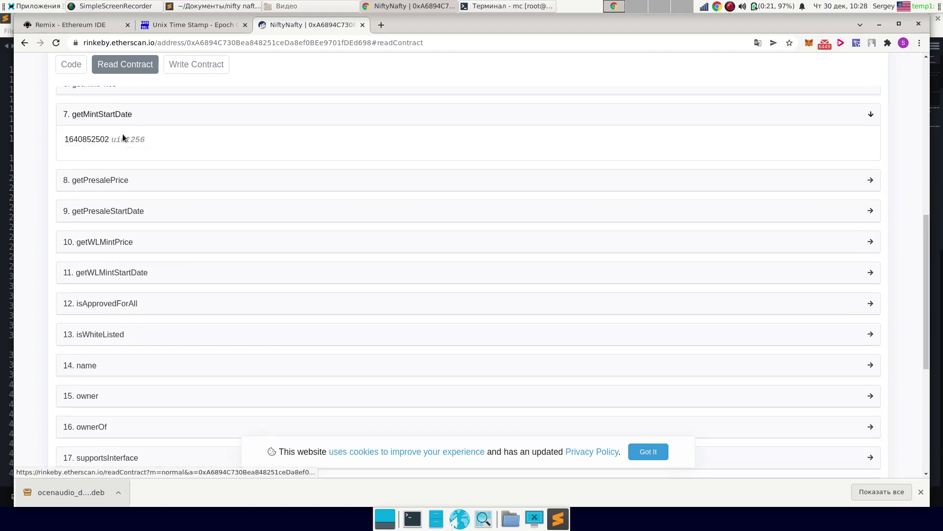
pyautogui.click(110, 214)
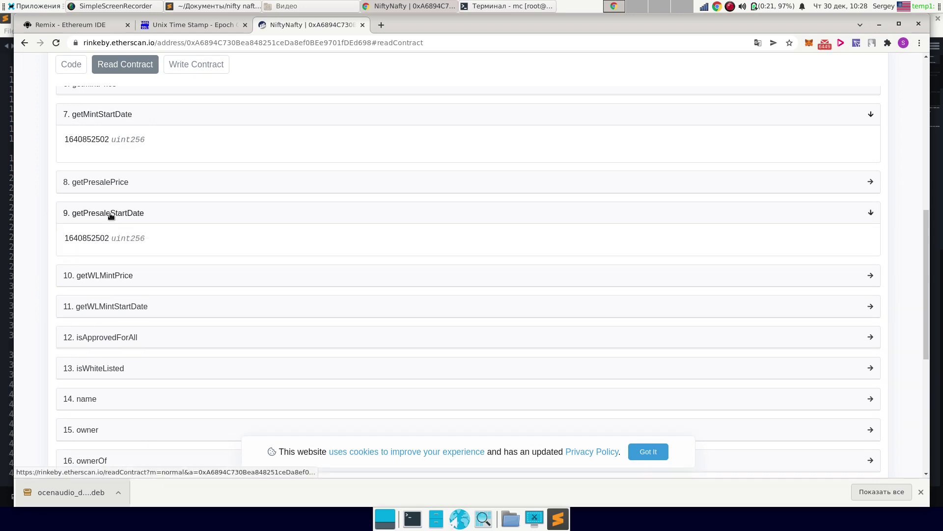
pyautogui.click(111, 313)
pyautogui.scroll(-3, 152, 256)
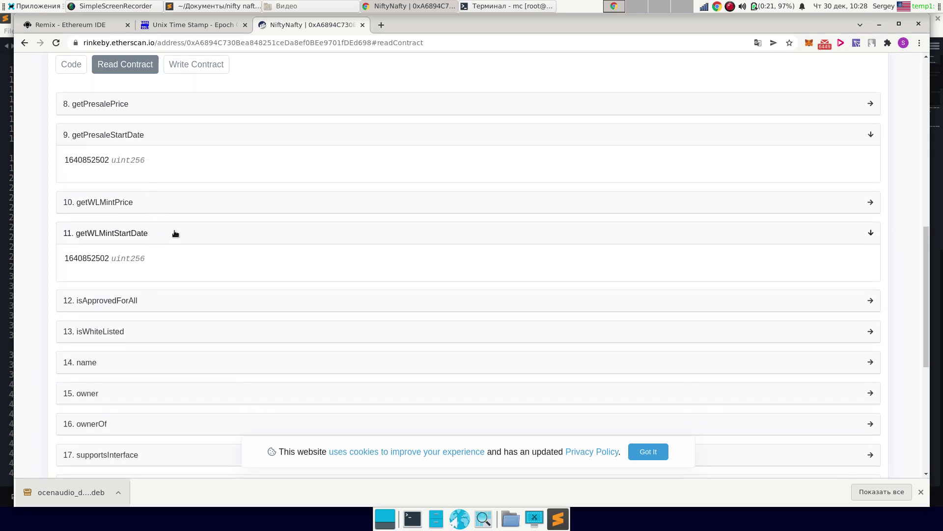
pyautogui.scroll(4, 175, 234)
pyautogui.scroll(5, 179, 213)
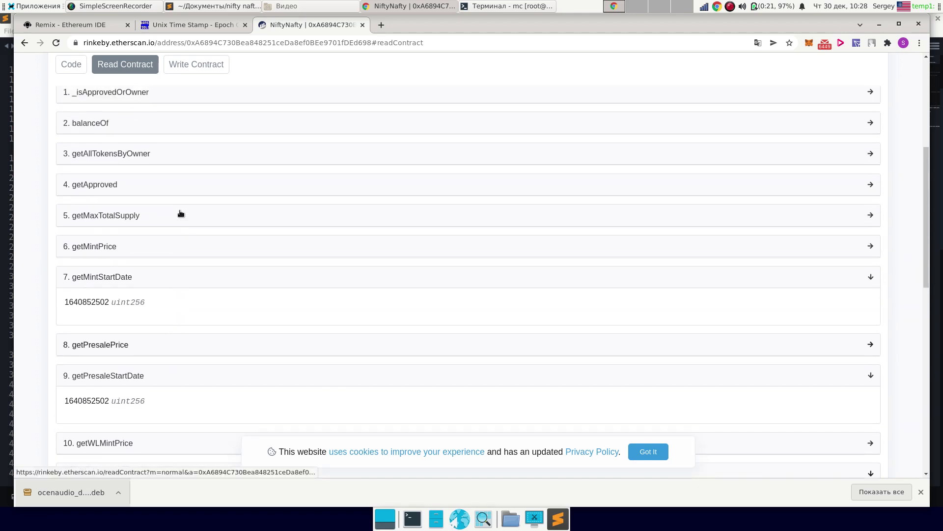
pyautogui.scroll(2, 192, 172)
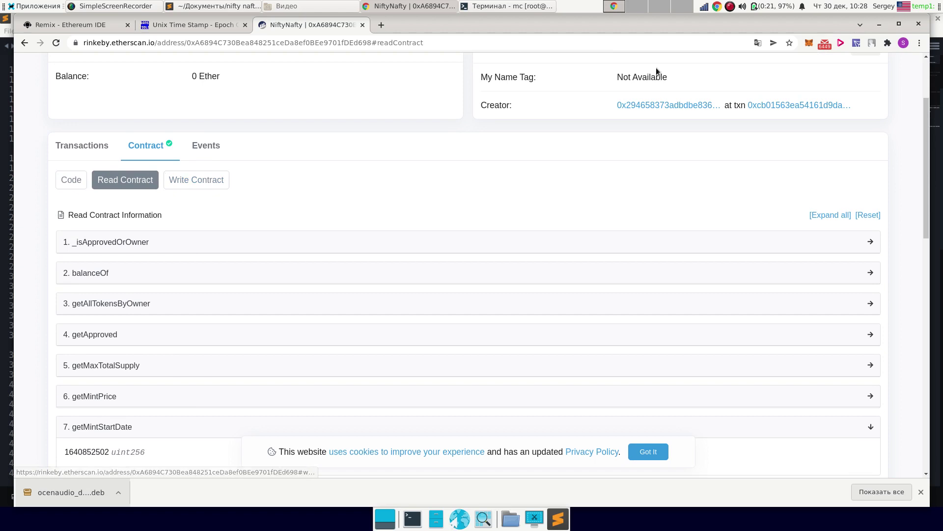
# Switch MetaMask to Account 1 and reconnect the contract's write functions to Web3, accepting the beta feature notice.
pyautogui.click(807, 43)
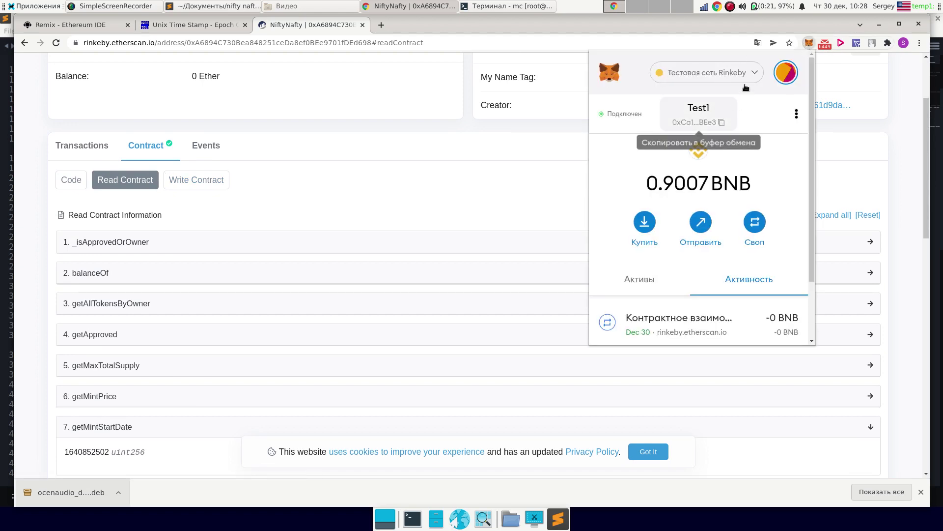
pyautogui.click(784, 74)
pyautogui.click(712, 130)
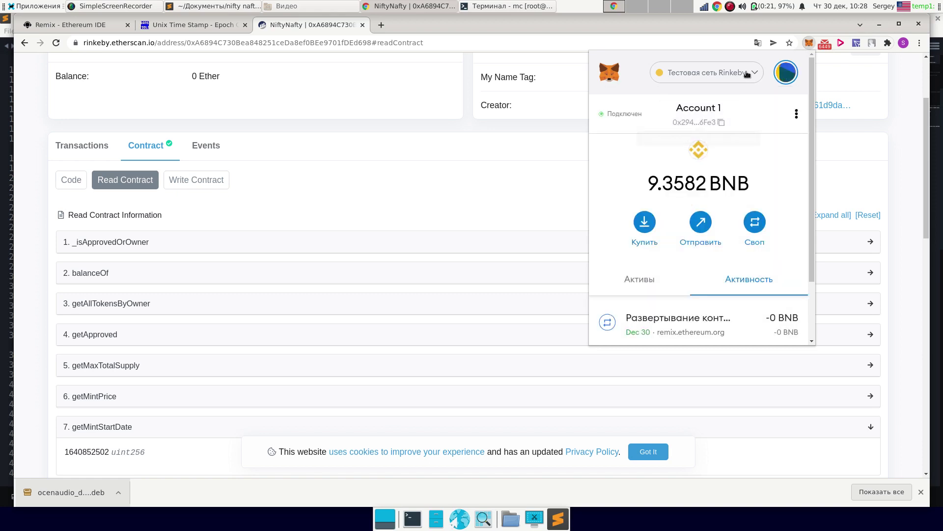
pyautogui.click(178, 185)
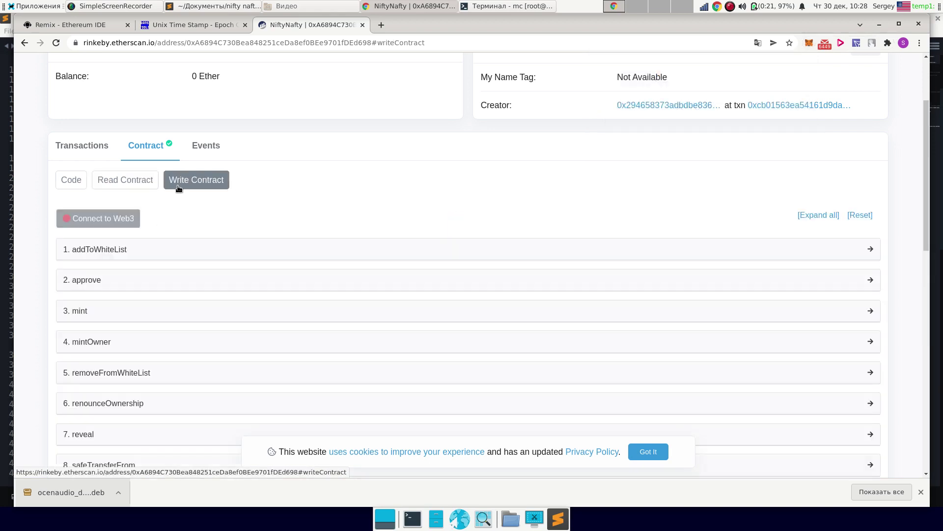
pyautogui.click(95, 219)
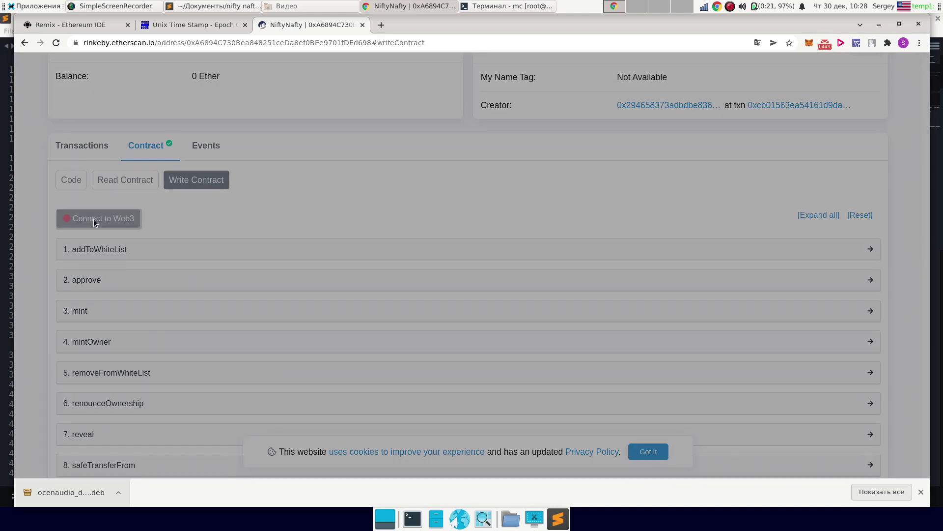
pyautogui.click(520, 166)
pyautogui.click(553, 139)
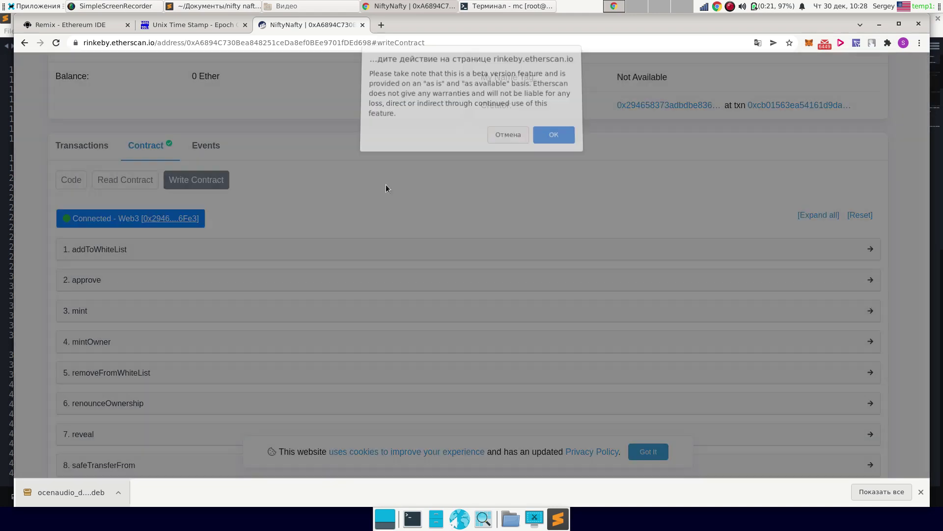
# Expand the mint write function, then look up the getMintPrice value among the read functions and copy it.
pyautogui.scroll(-2, 43, 238)
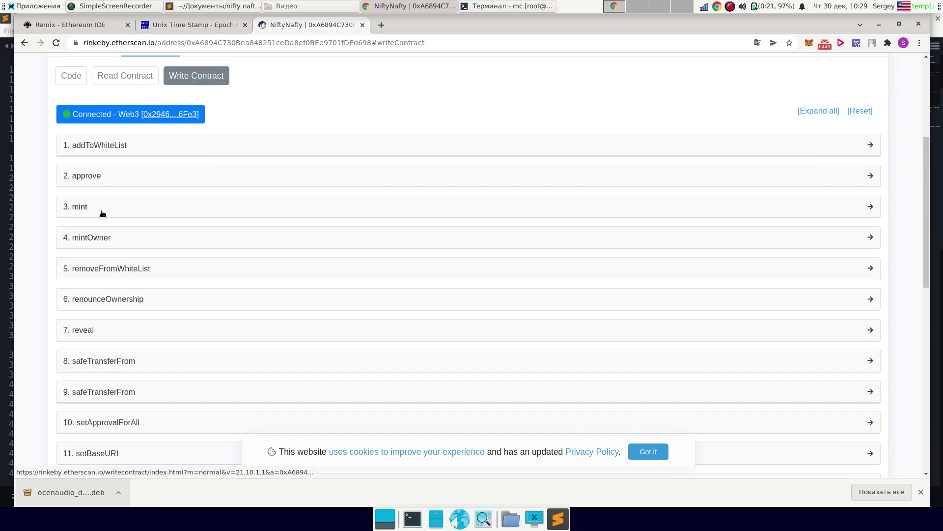
pyautogui.click(100, 210)
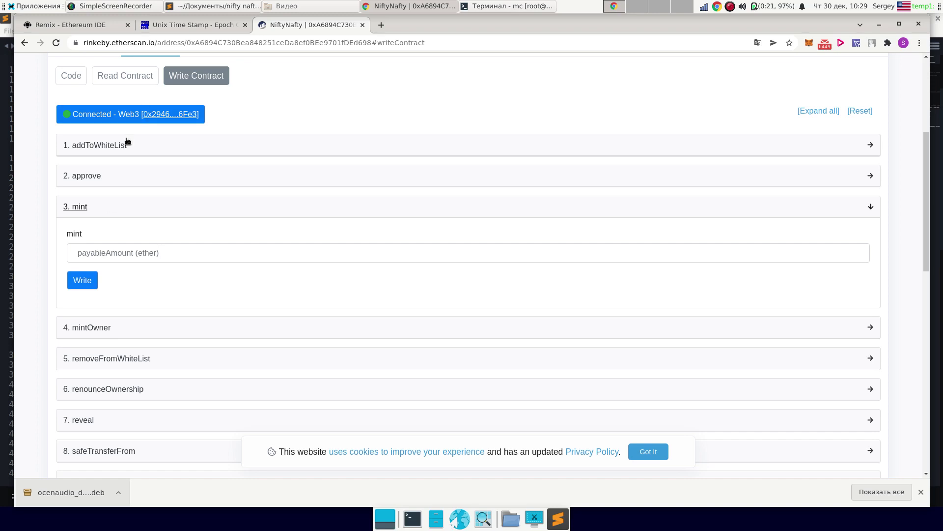
pyautogui.click(109, 80)
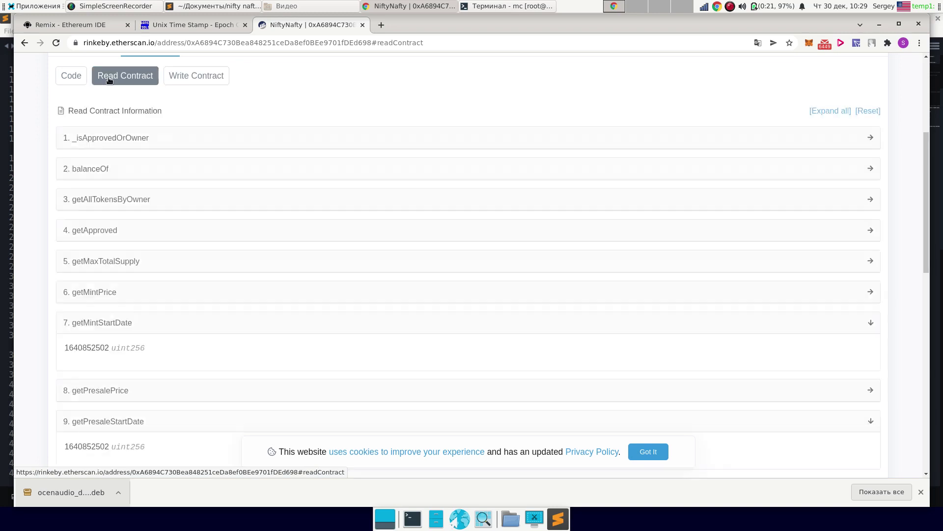
pyautogui.click(151, 296)
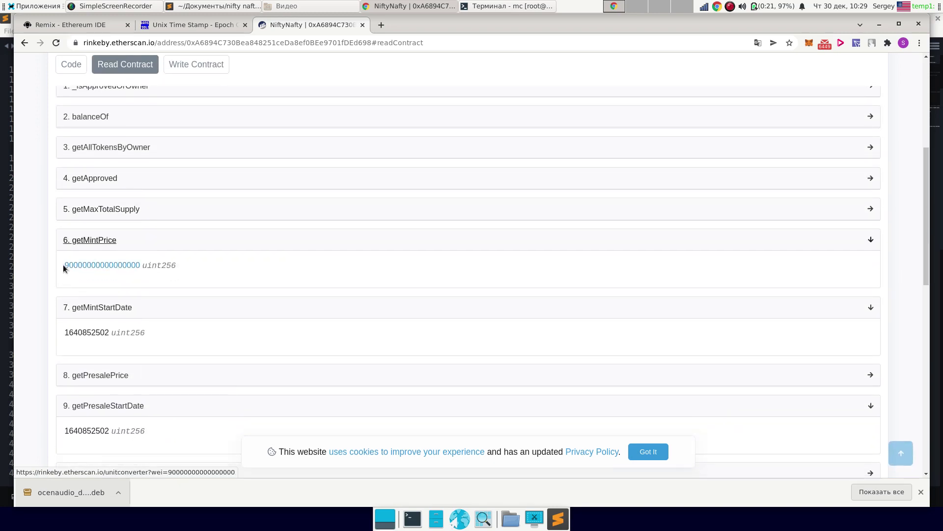
pyautogui.moveTo(63, 264); pyautogui.dragTo(137, 271)
pyautogui.hotkey('ctrl', 'c')
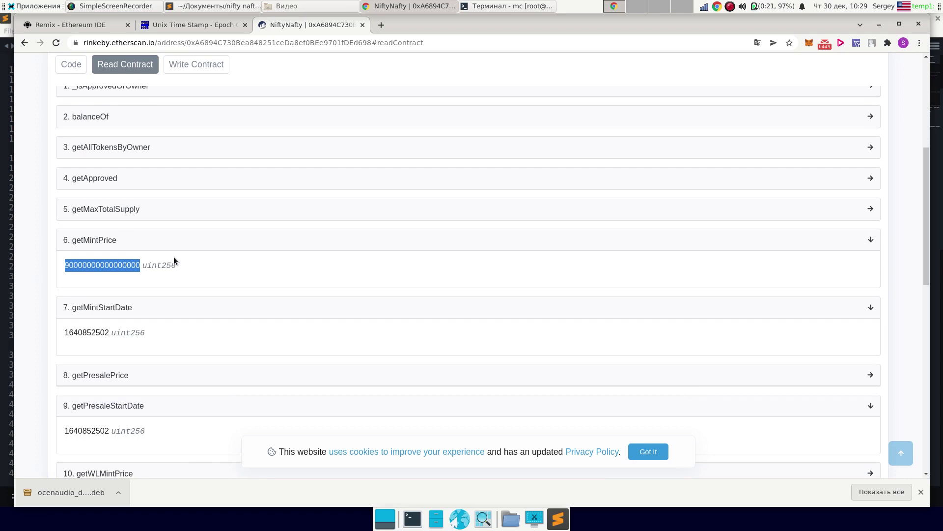
pyautogui.click(185, 66)
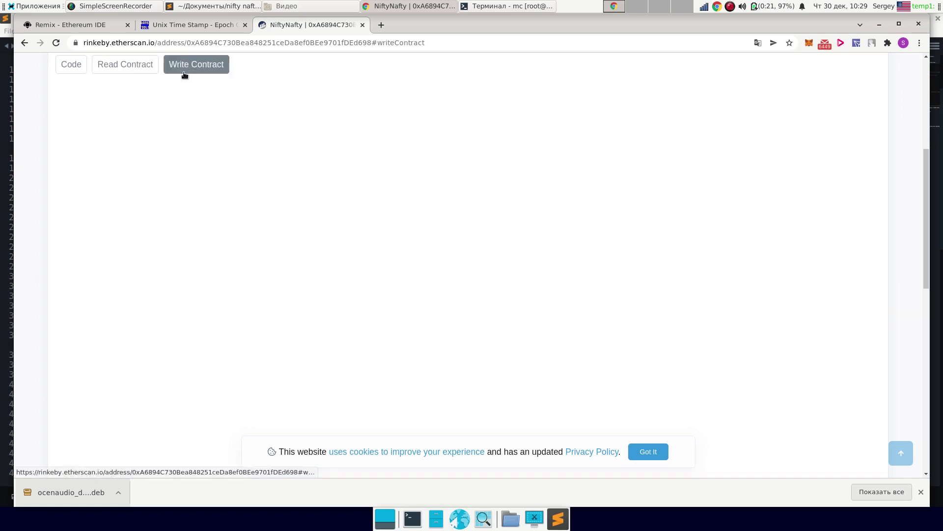
pyautogui.click(157, 154)
pyautogui.click(125, 199)
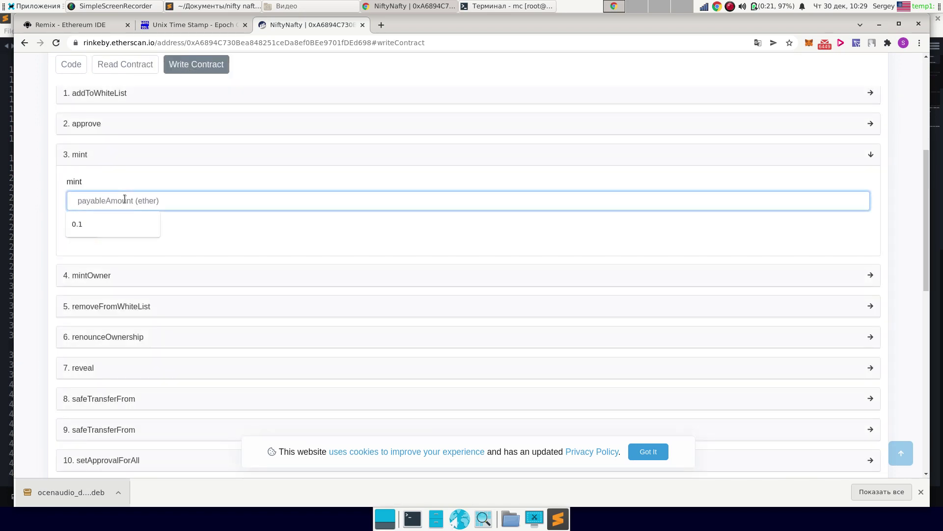
pyautogui.hotkey('ctrl', 'v')
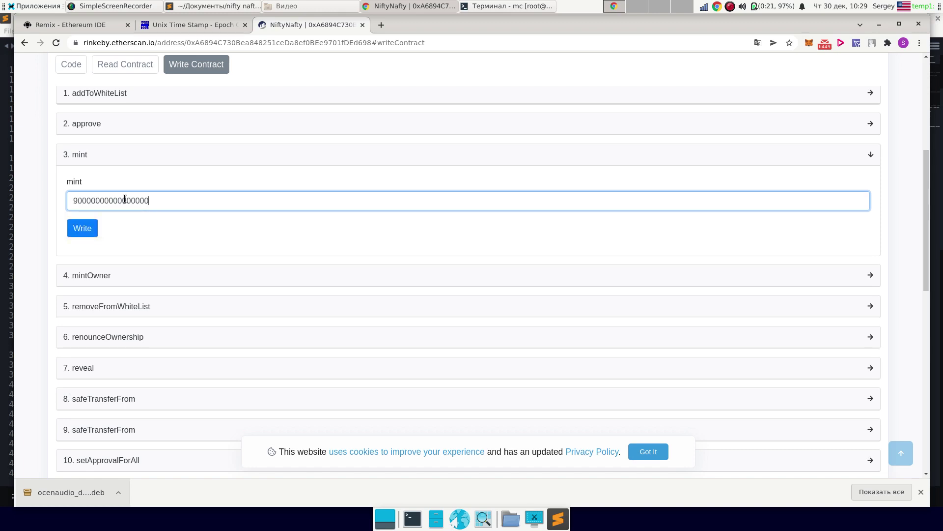
pyautogui.press('BackSpace')
pyautogui.write('10')
pyautogui.click(80, 230)
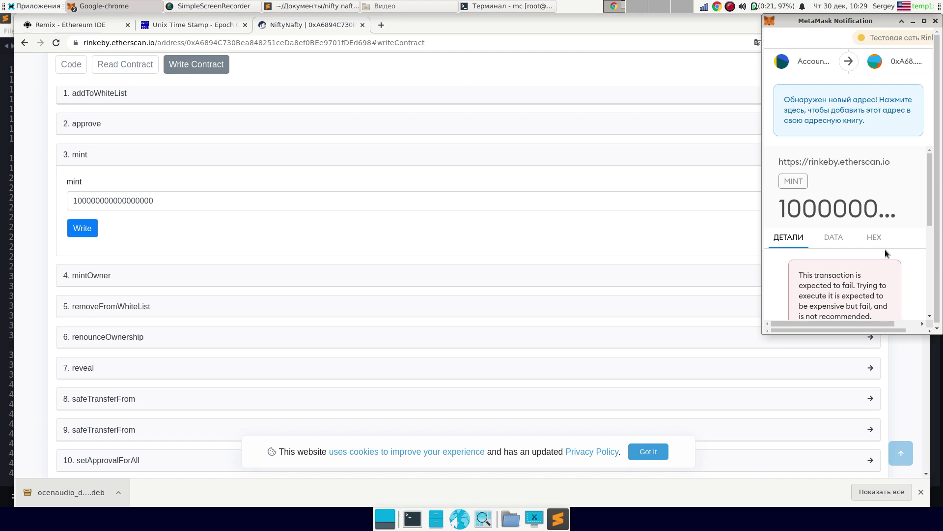
pyautogui.scroll(-5, 885, 249)
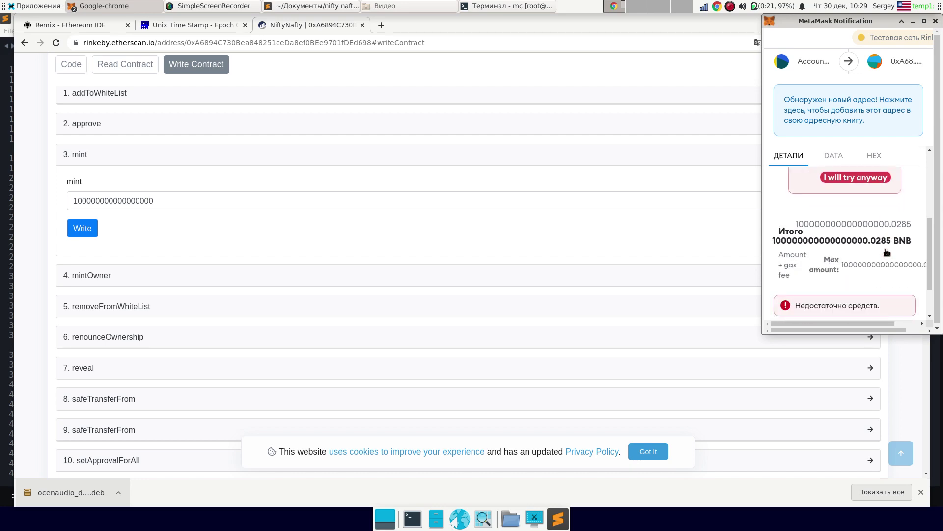
pyautogui.scroll(-2, 885, 249)
pyautogui.scroll(6, 887, 249)
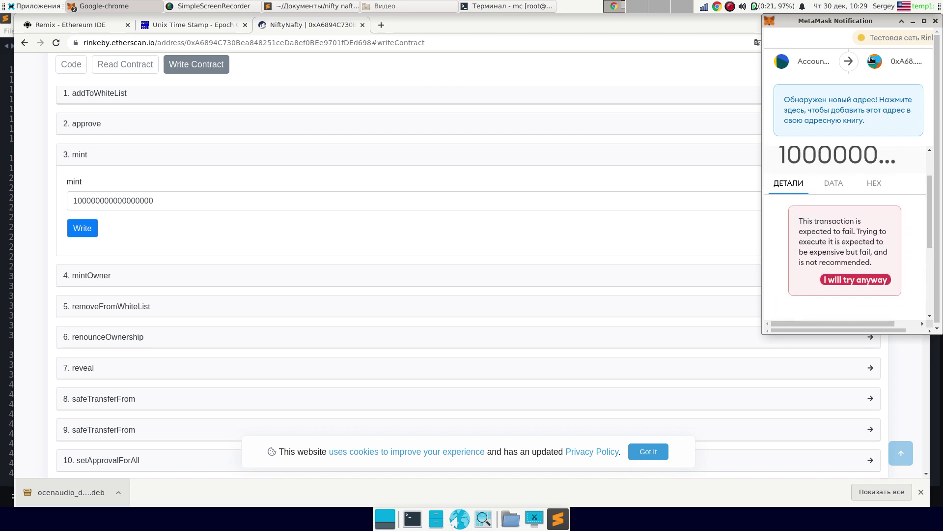
pyautogui.scroll(2, 863, 213)
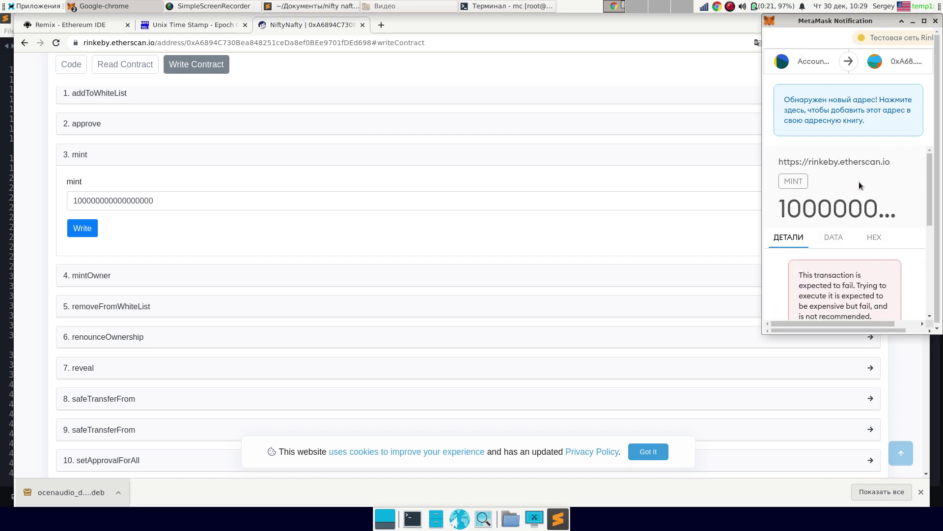
# Set the mint function's payable amount to 0.1 and submit the write call.
pyautogui.click(174, 196)
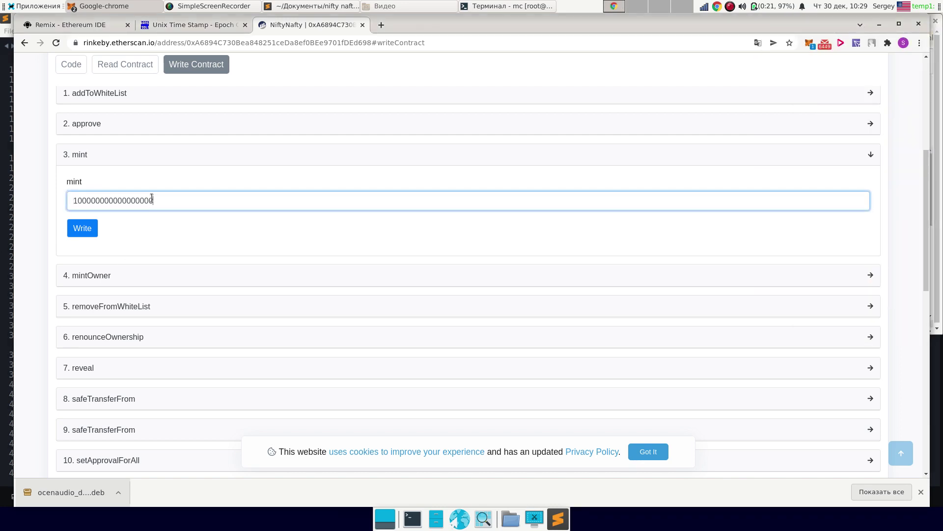
pyautogui.moveTo(153, 199); pyautogui.dragTo(57, 184)
pyautogui.write('0')
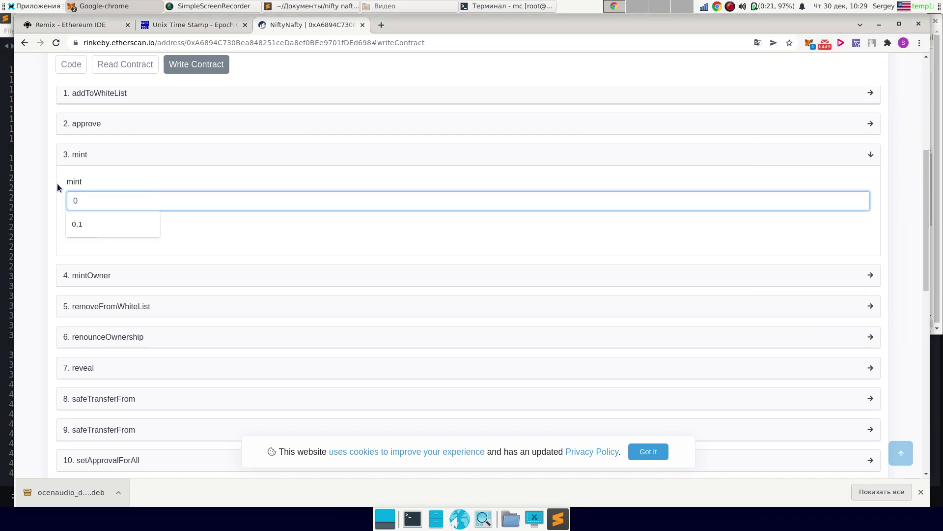
pyautogui.write('.1')
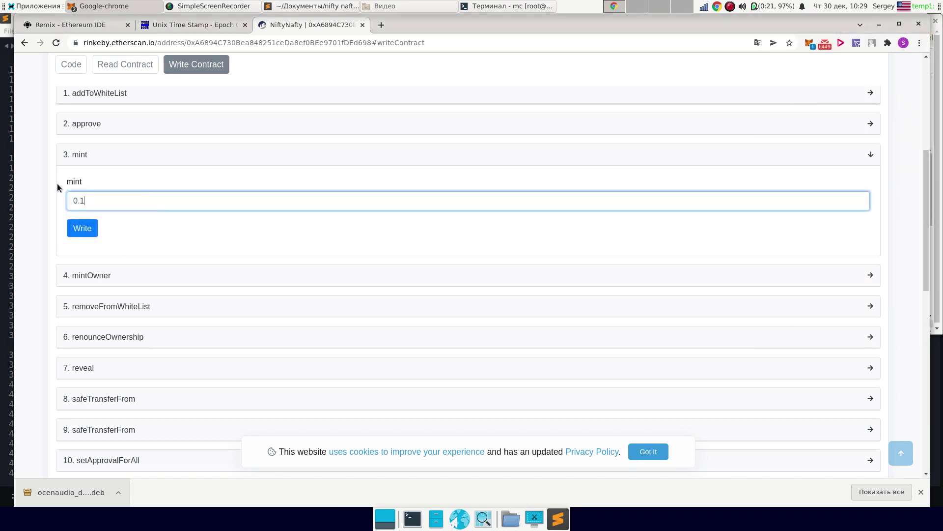
pyautogui.click(82, 229)
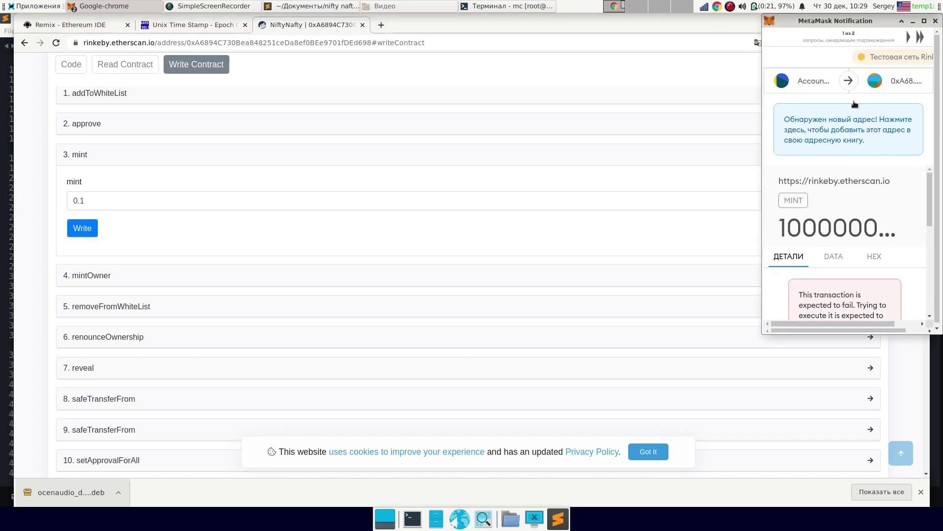
pyautogui.scroll(-5, 867, 258)
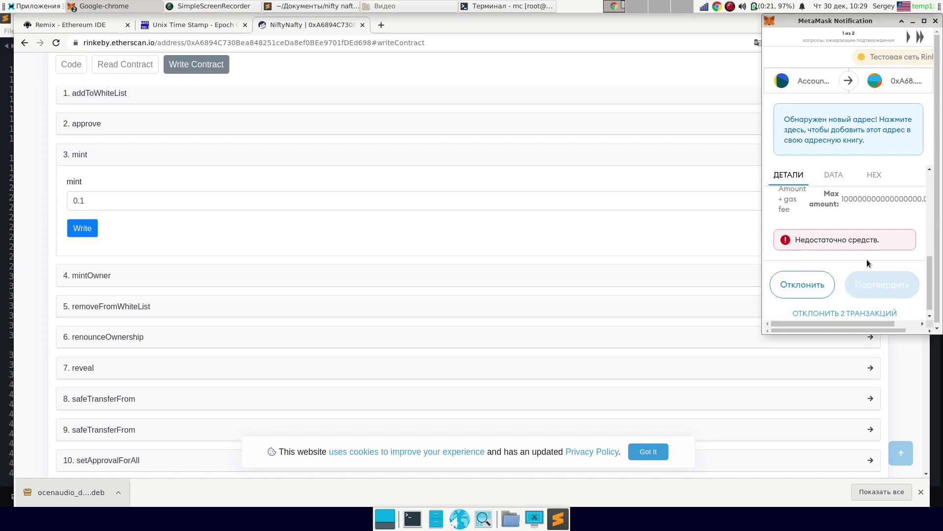
pyautogui.click(788, 279)
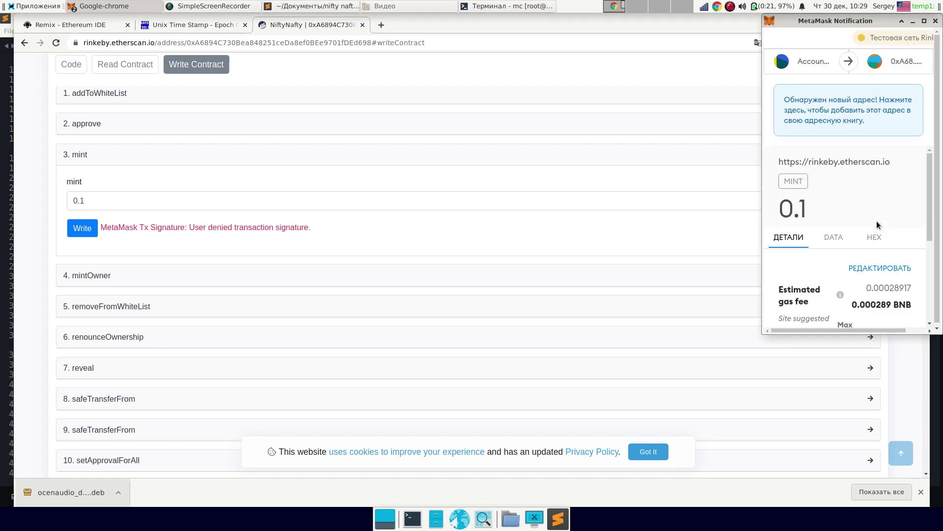
pyautogui.scroll(-5, 884, 220)
pyautogui.click(883, 298)
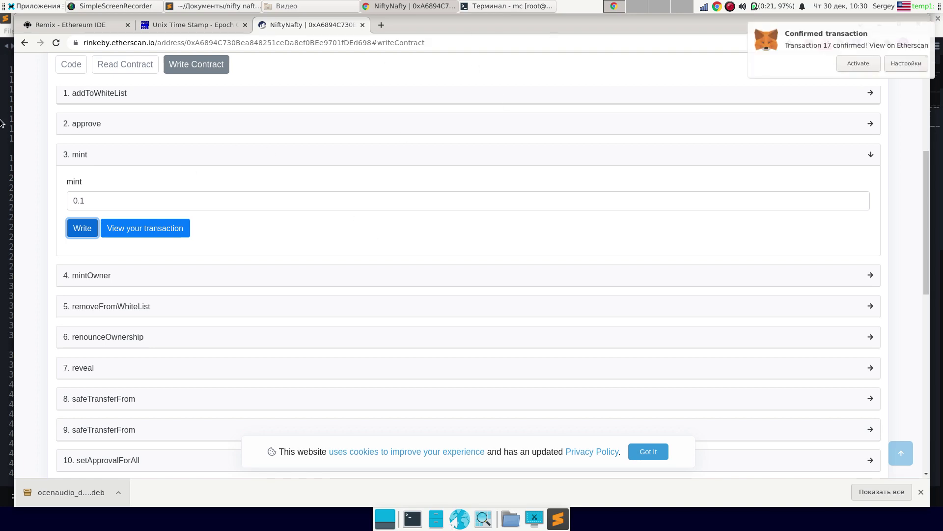
pyautogui.click(857, 33)
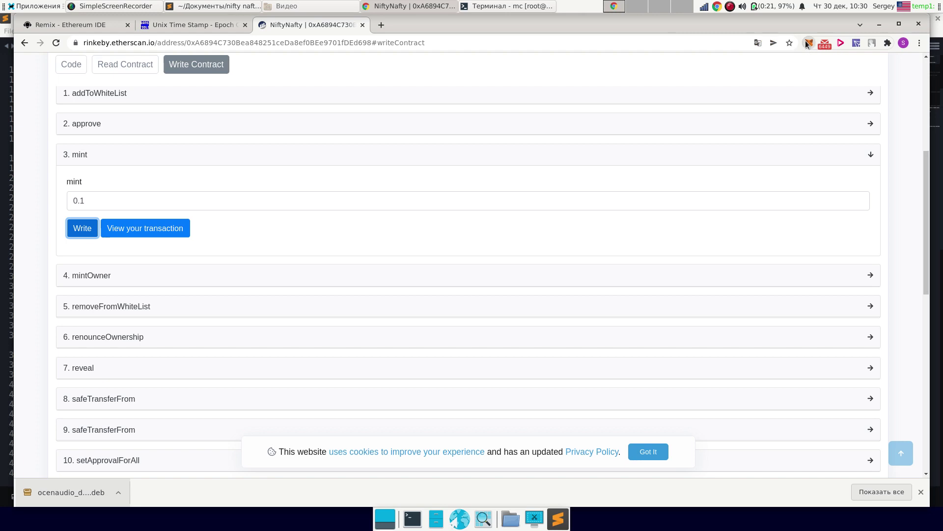
# Open the latest Mint transaction from MetaMask's activity on the block explorer and review its status, transfers and token details.
pyautogui.click(807, 43)
pyautogui.click(771, 278)
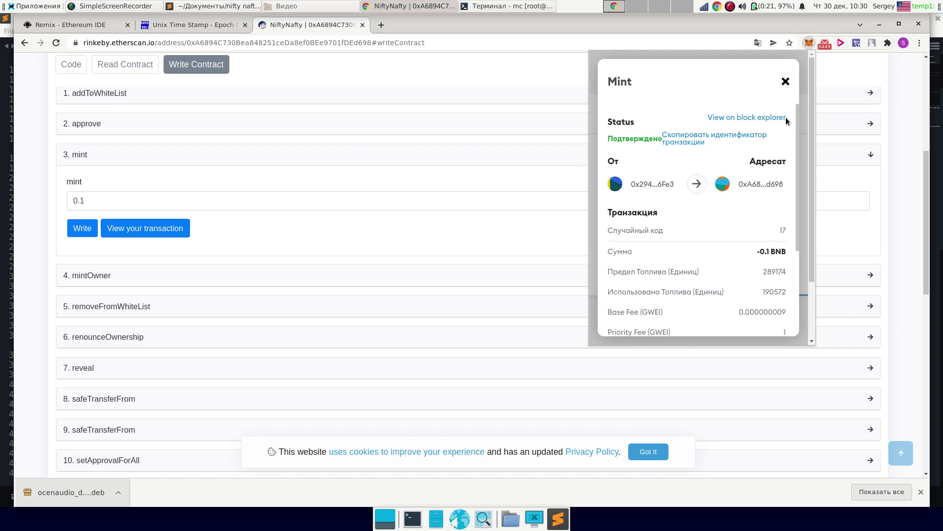
pyautogui.click(786, 117)
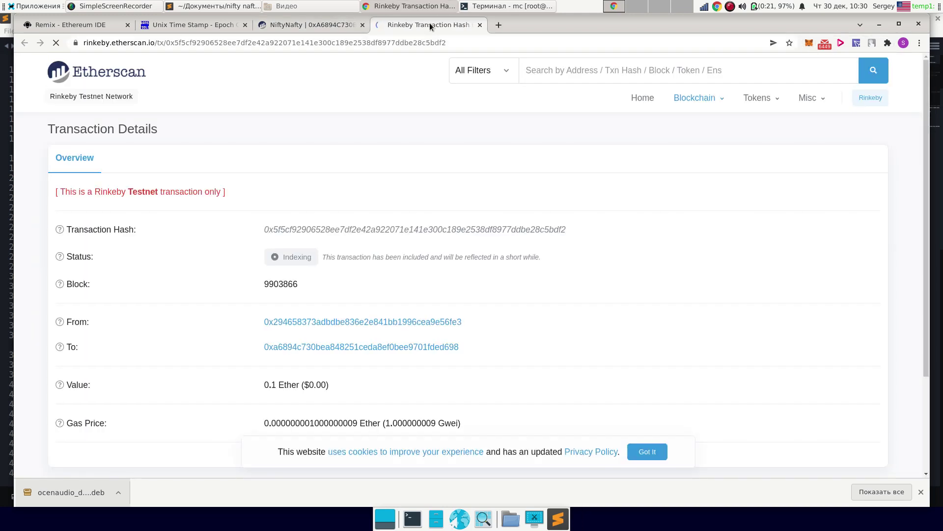
pyautogui.scroll(-3, 405, 134)
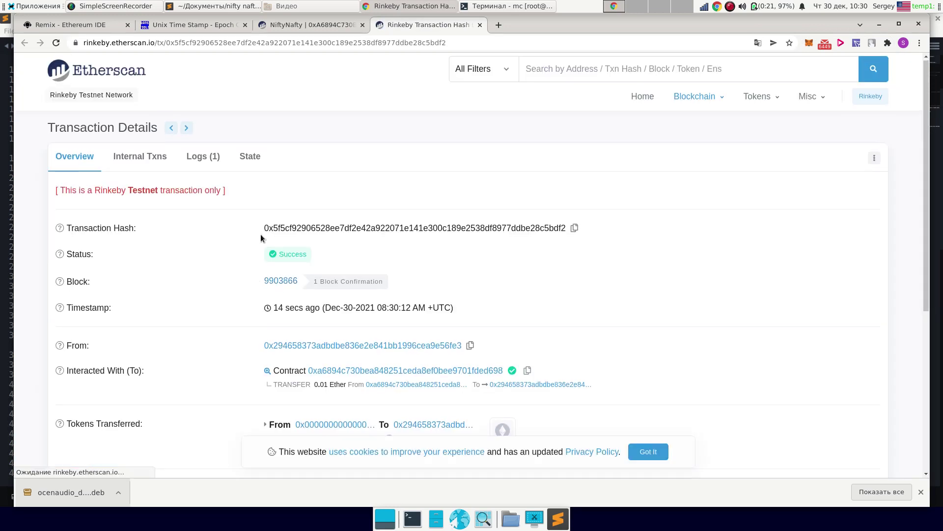
pyautogui.scroll(-3, 261, 235)
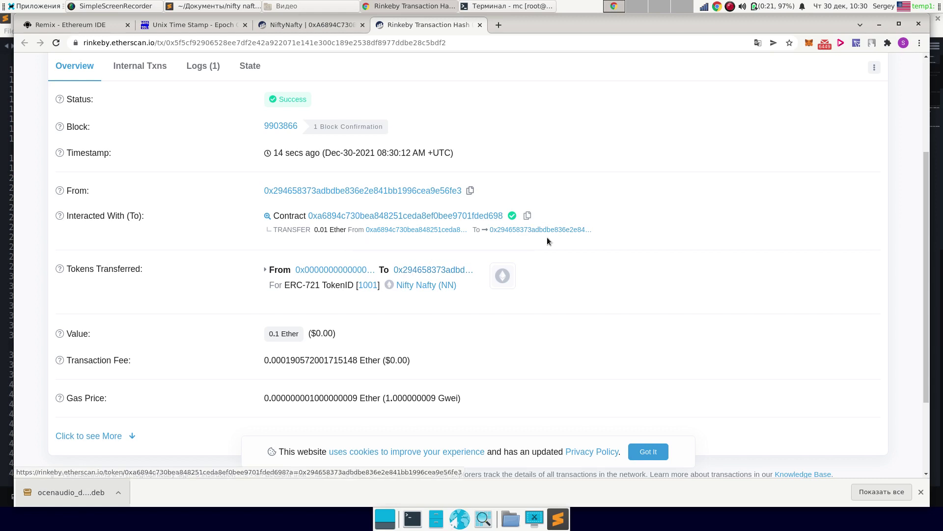
# Return to the NiftyNafty contract page, reload its read functions and check the contract's Ether balance.
pyautogui.click(322, 24)
pyautogui.scroll(5, 122, 140)
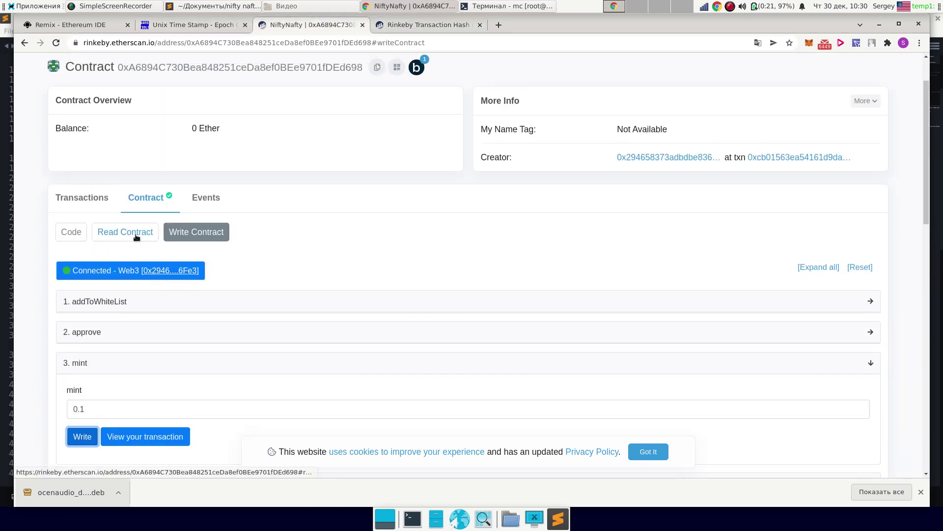
pyautogui.click(134, 235)
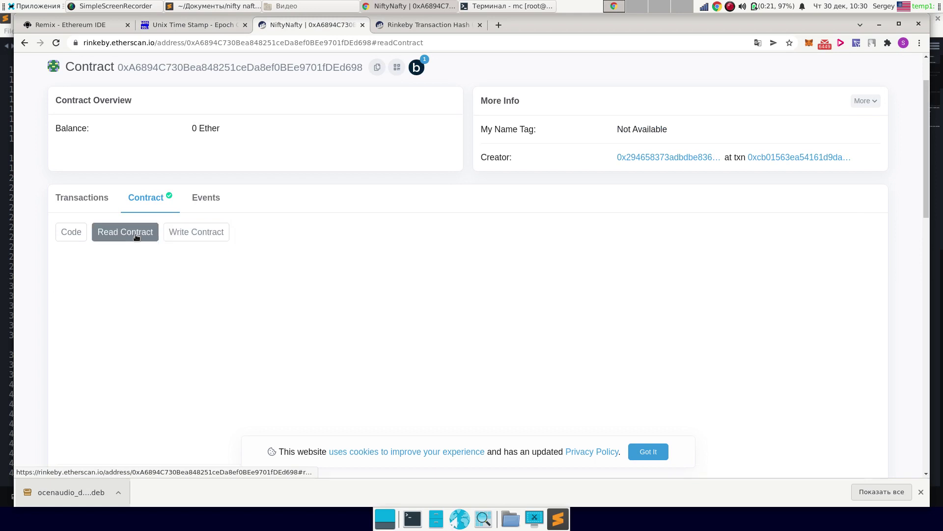
pyautogui.click(56, 43)
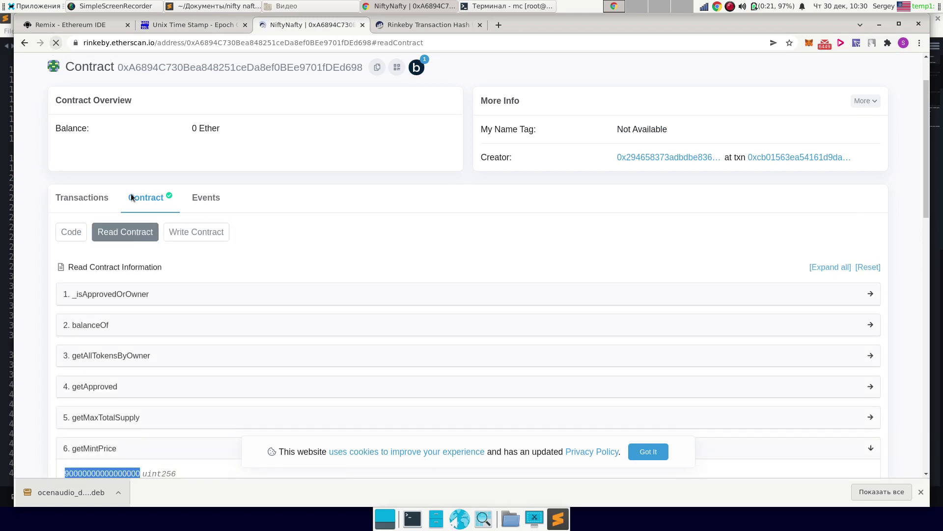
pyautogui.moveTo(191, 126); pyautogui.dragTo(212, 126)
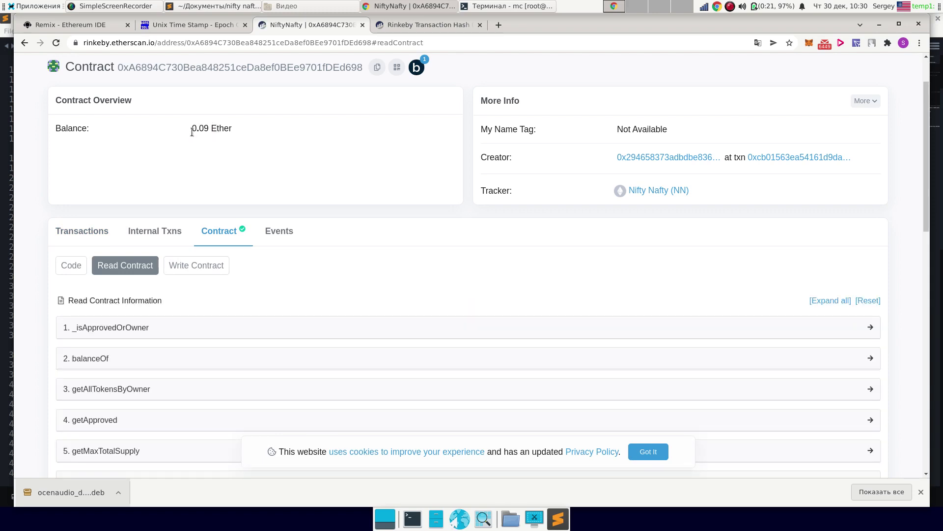
pyautogui.click(191, 131)
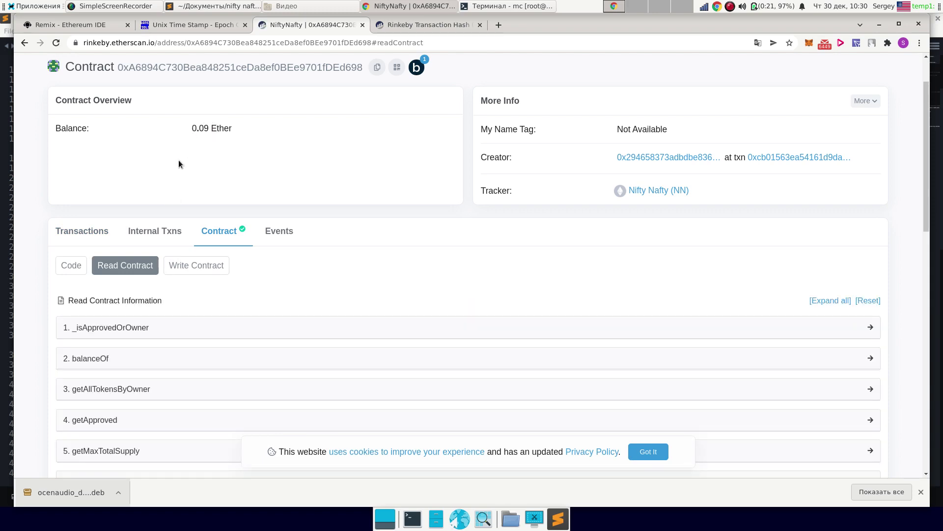
# Switch MetaMask to the Test1 account and reconnect the contract's write functions to Web3, accepting the beta feature notice.
pyautogui.click(810, 43)
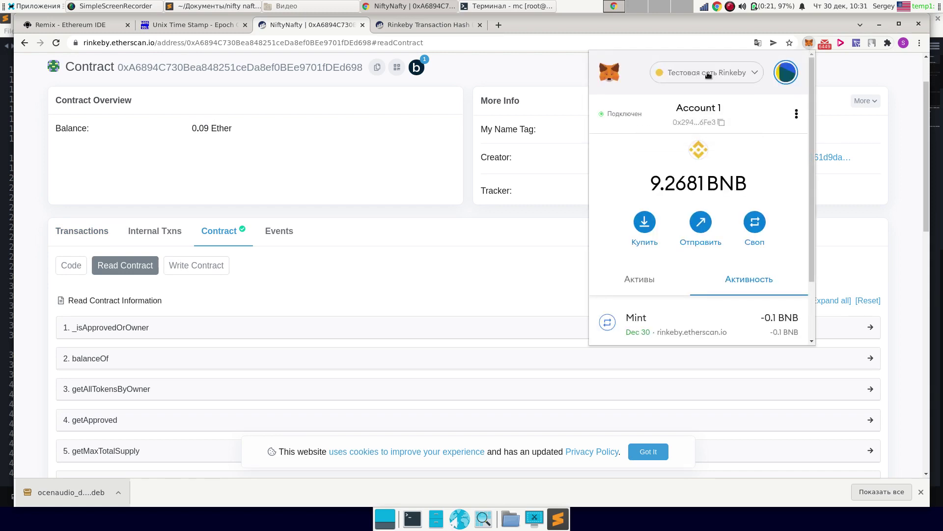
pyautogui.click(796, 81)
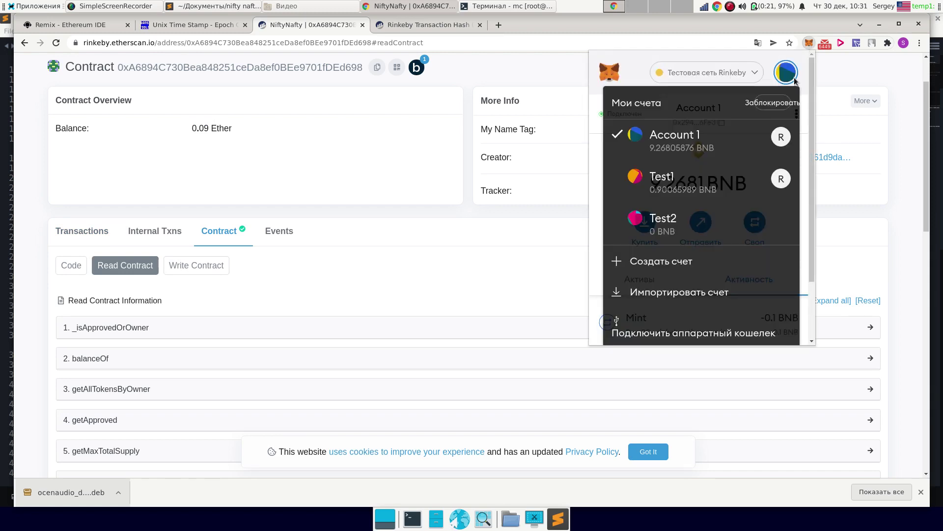
pyautogui.click(672, 183)
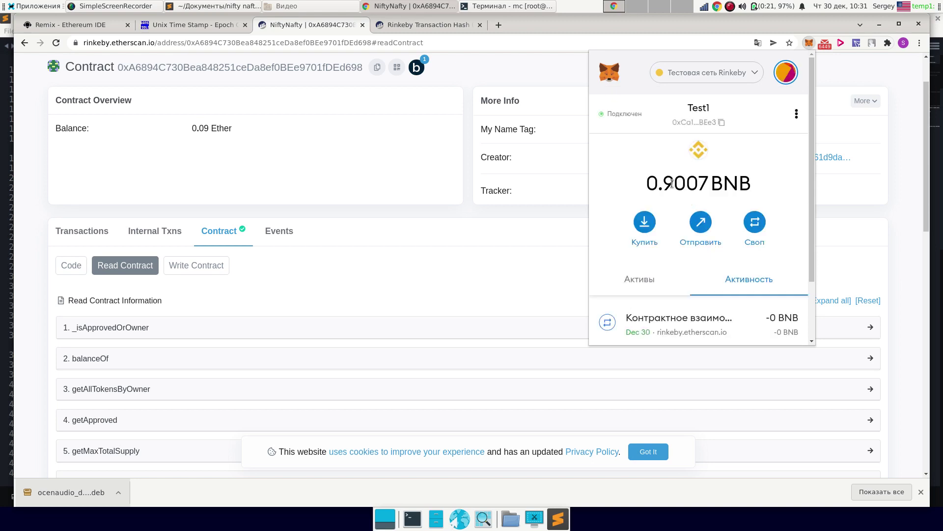
pyautogui.click(209, 297)
pyautogui.click(203, 269)
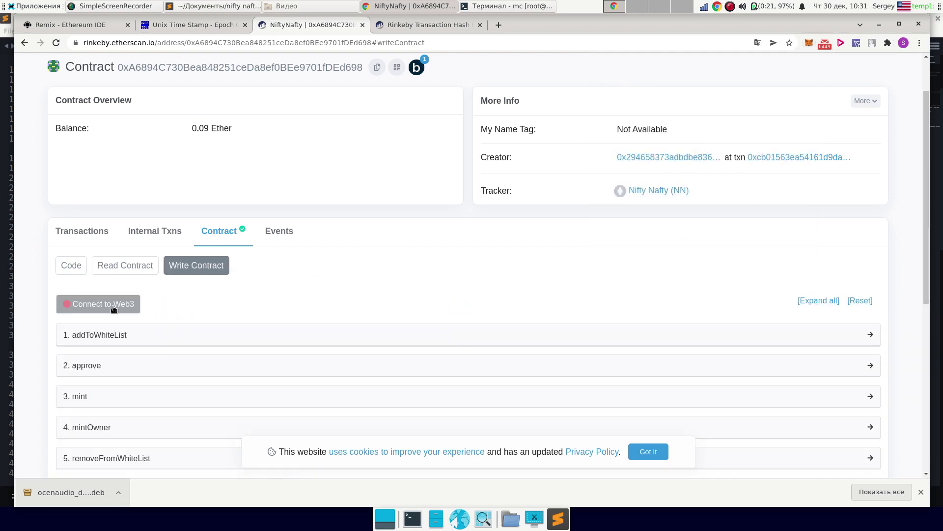
pyautogui.click(113, 308)
pyautogui.click(540, 131)
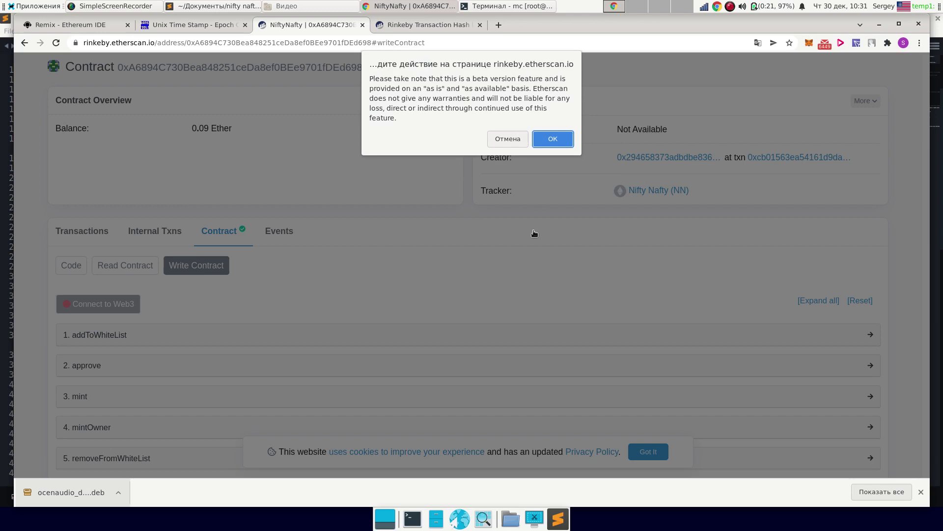
pyautogui.click(553, 139)
# Expand the mintOwner write function, then copy the sender address of a recent Rinkeby transaction in block 9903870 from a new browser tab.
pyautogui.scroll(-4, 225, 259)
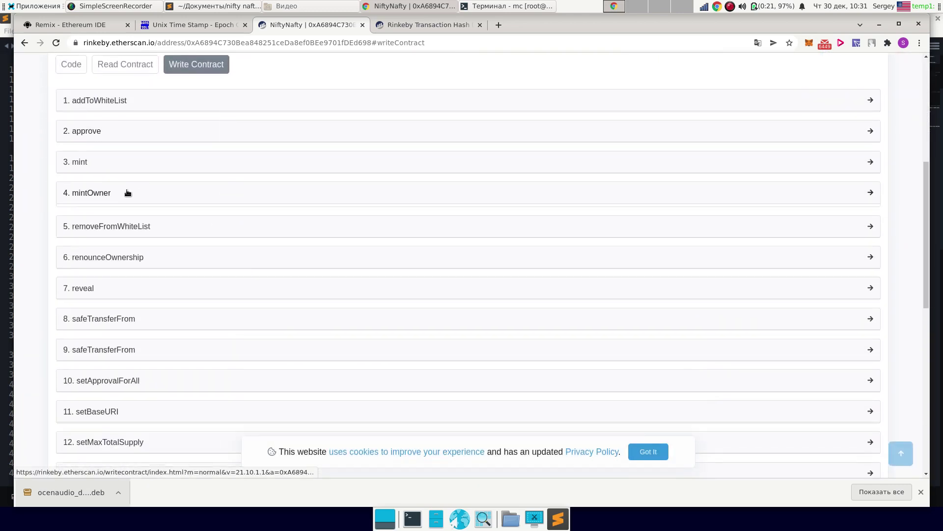
pyautogui.click(128, 192)
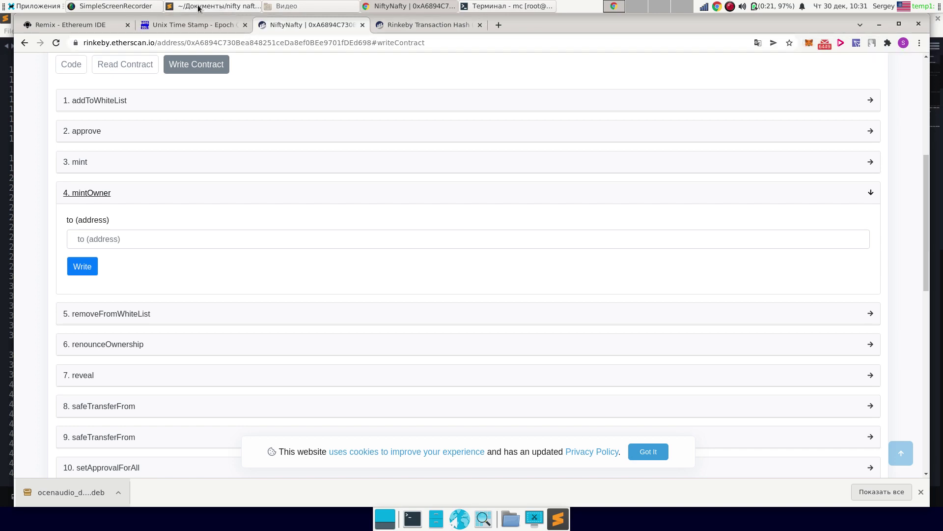
pyautogui.click(498, 25)
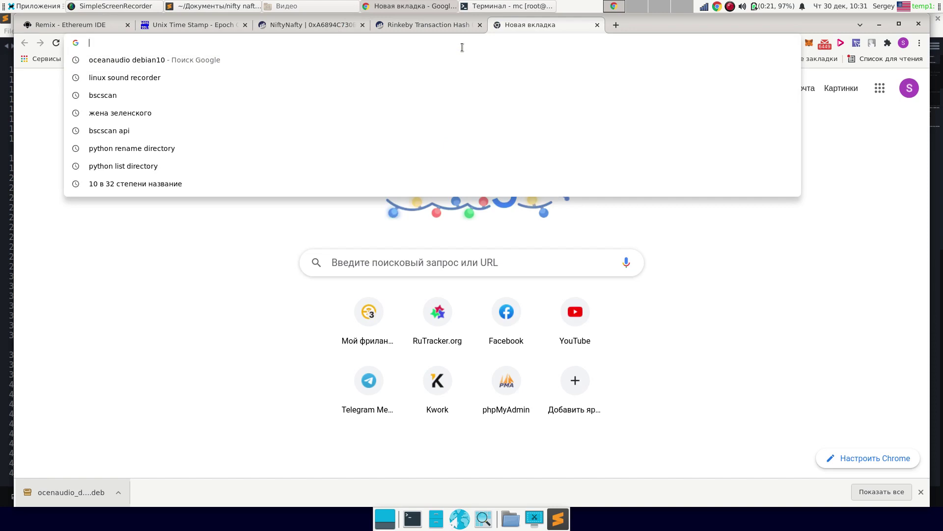
pyautogui.write('rinkeby')
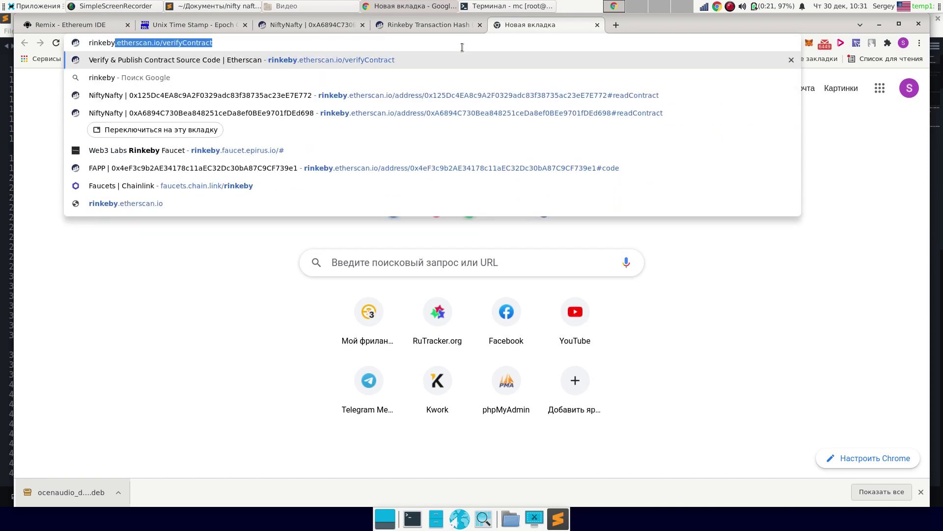
pyautogui.press('Return')
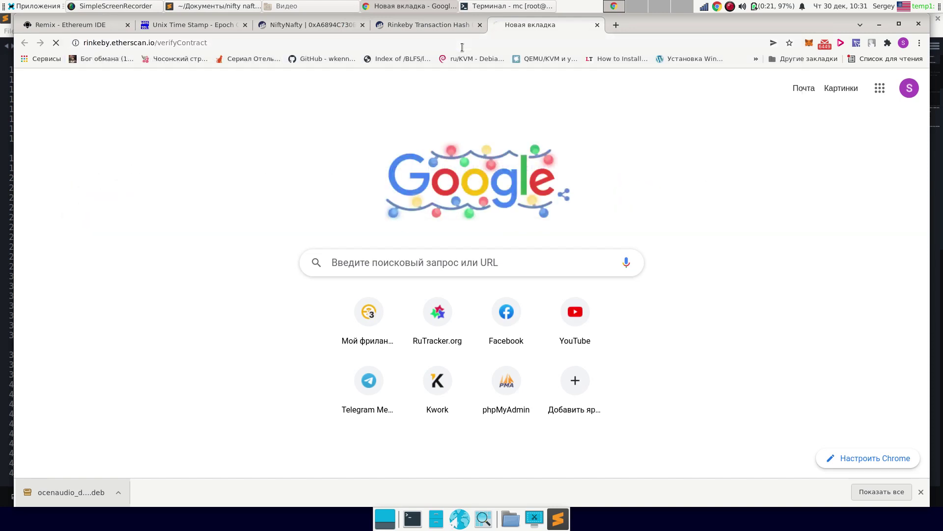
pyautogui.click(96, 72)
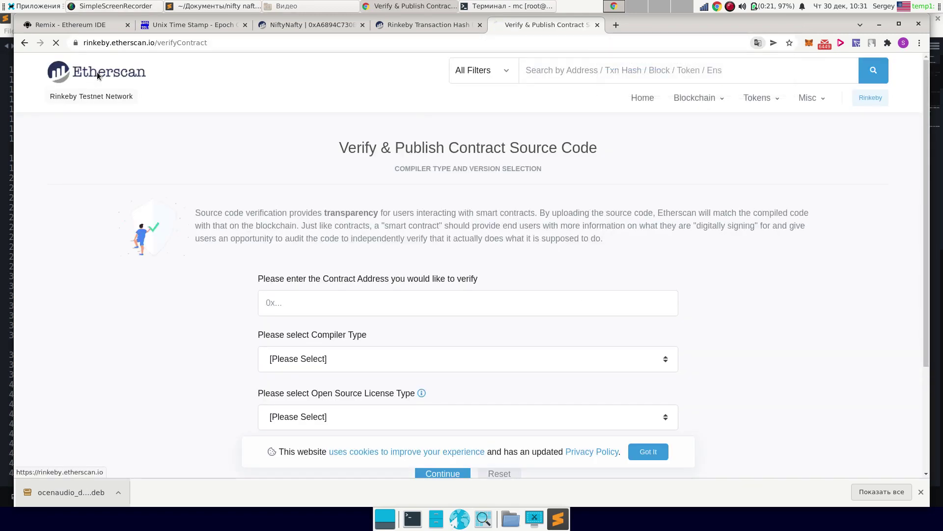
pyautogui.click(206, 260)
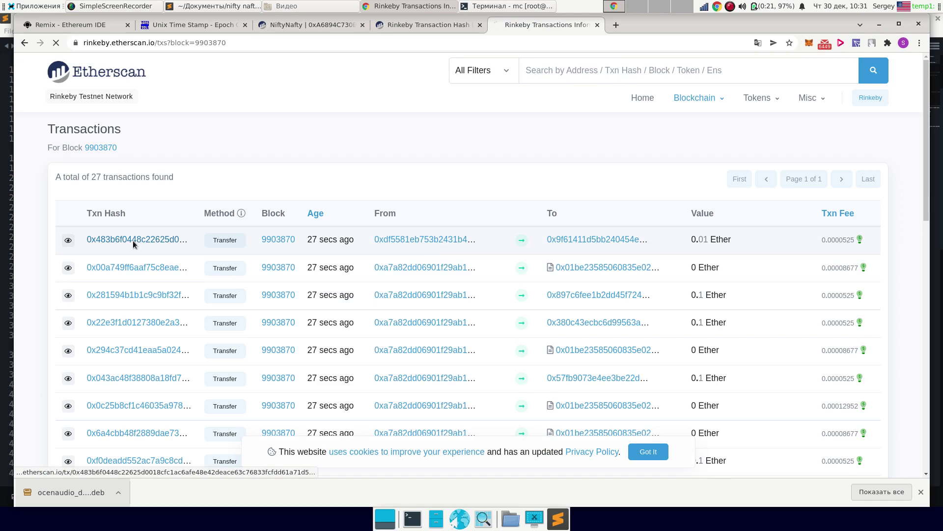
pyautogui.click(137, 241)
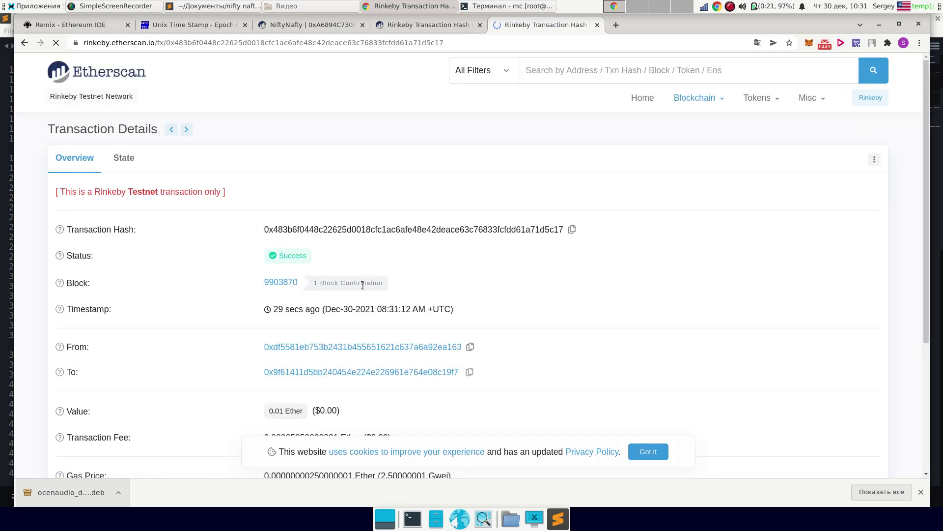
pyautogui.click(356, 347)
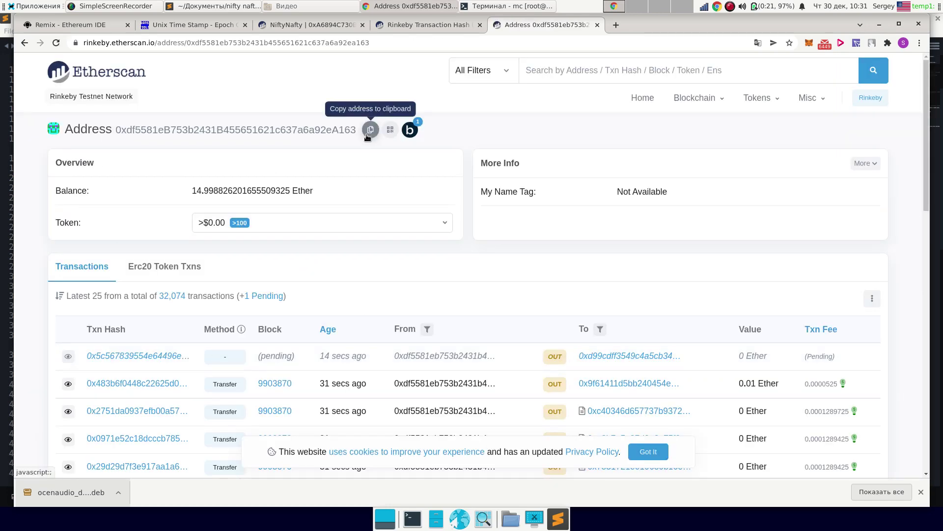
pyautogui.click(370, 129)
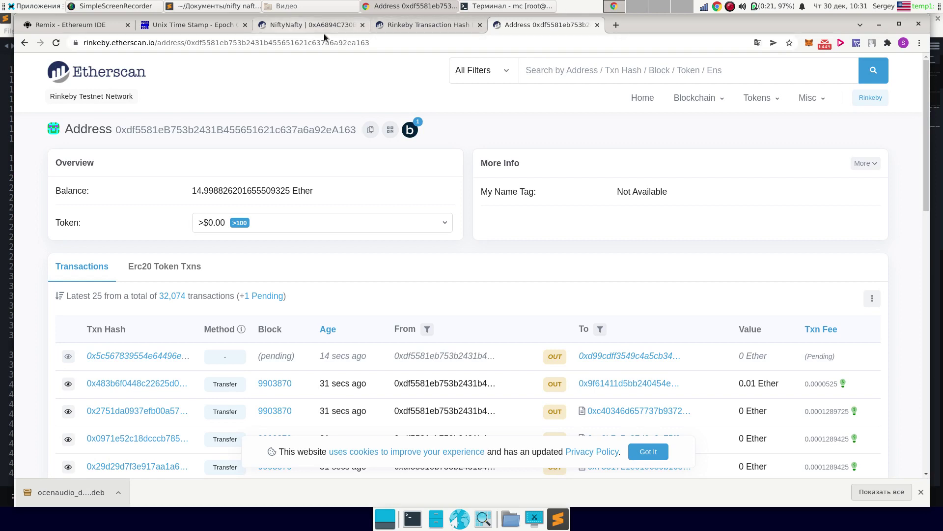
# Return to the NiftyNafty contract, submit mintOwner with the copied address as recipient, and approve the transaction in MetaMask.
pyautogui.click(310, 24)
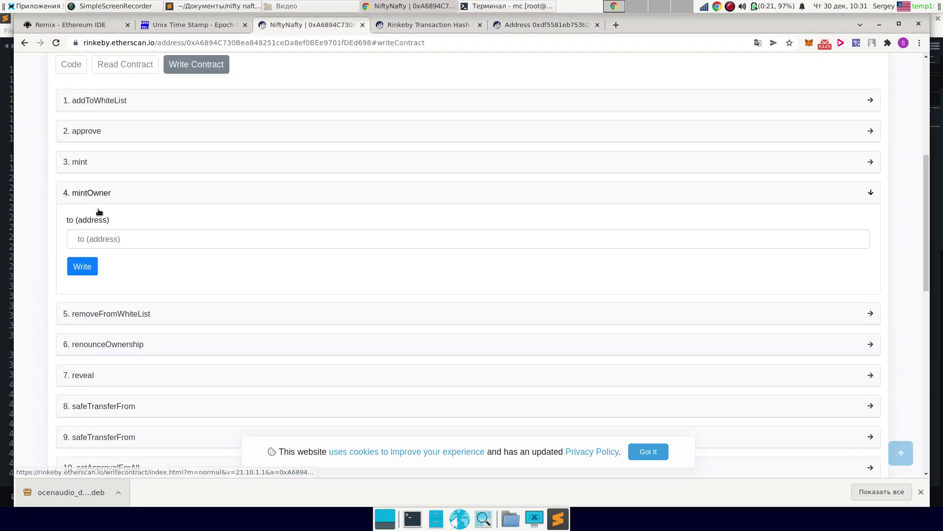
pyautogui.rightClick(100, 239)
pyautogui.click(134, 297)
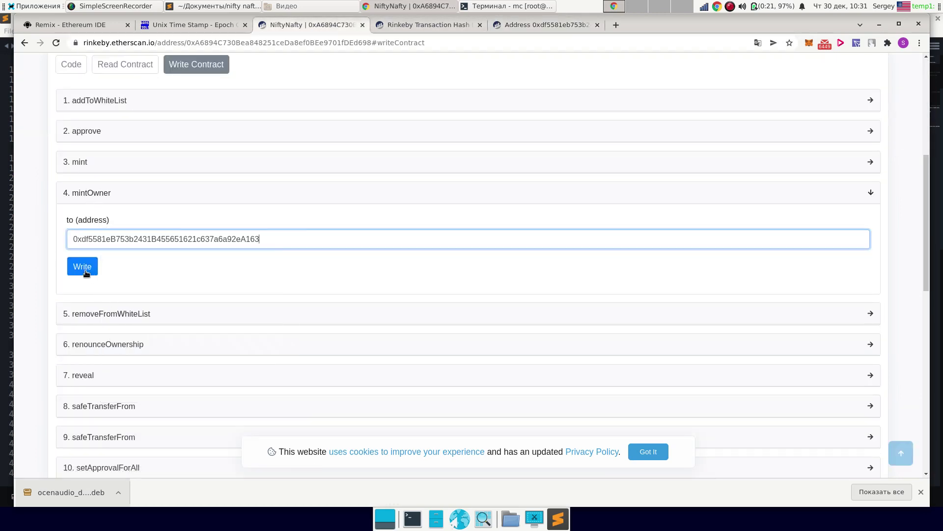
pyautogui.click(84, 270)
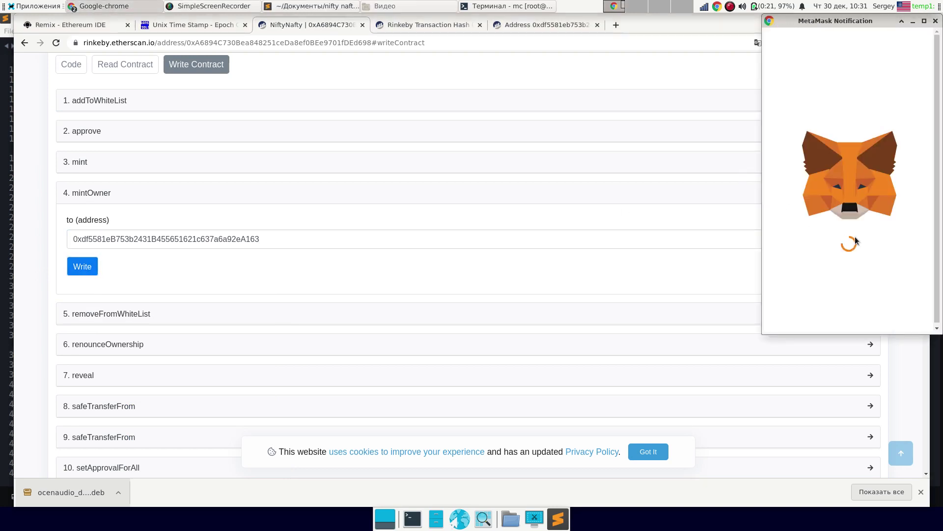
pyautogui.scroll(-5, 869, 214)
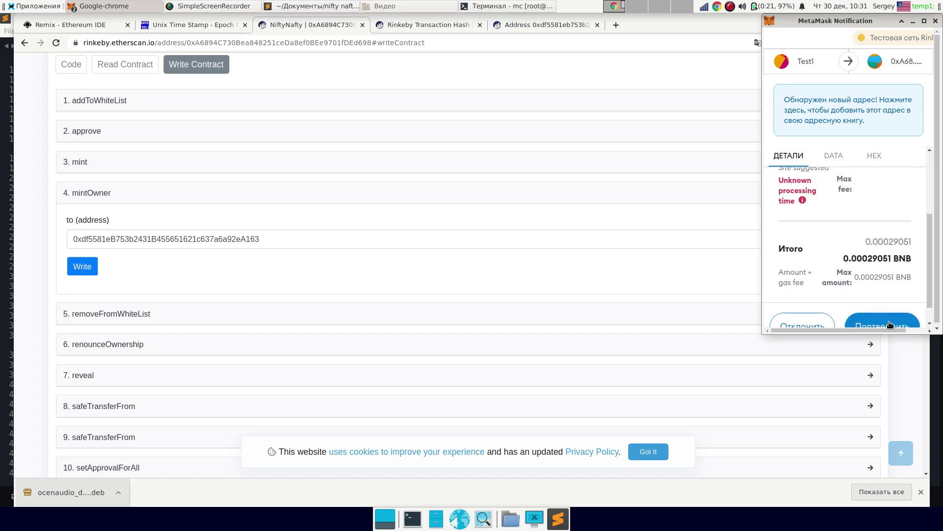
pyautogui.click(890, 325)
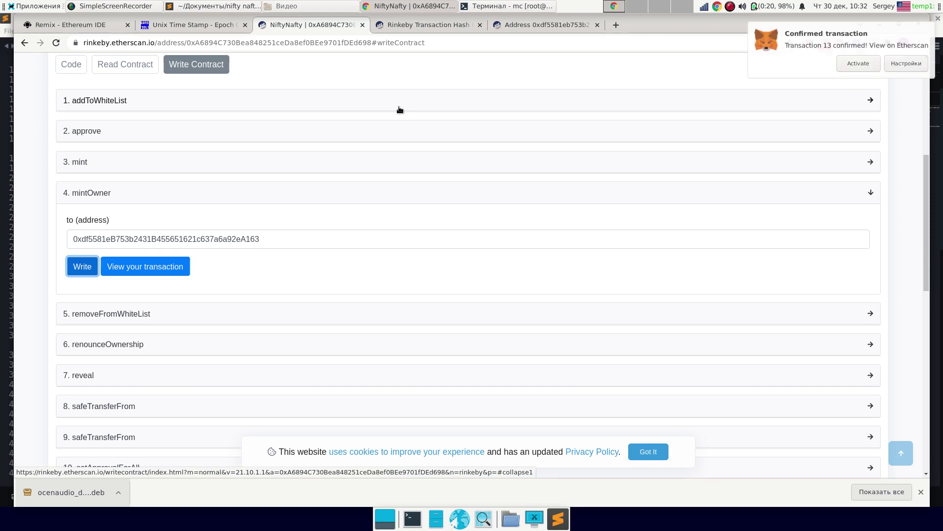
# Open the latest Mint Owner transaction from MetaMask's activity on the block explorer and review its status, token transfer and fees.
pyautogui.click(806, 46)
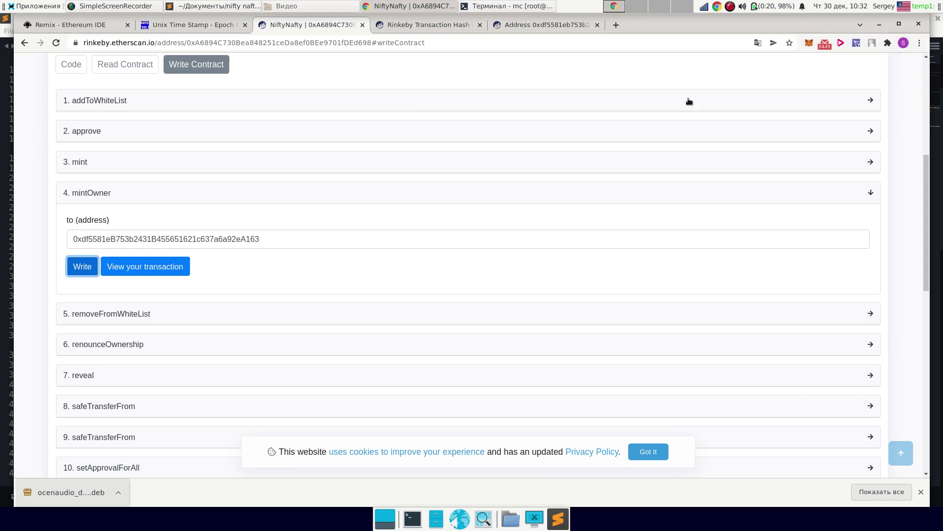
pyautogui.click(805, 44)
pyautogui.click(761, 290)
pyautogui.click(780, 309)
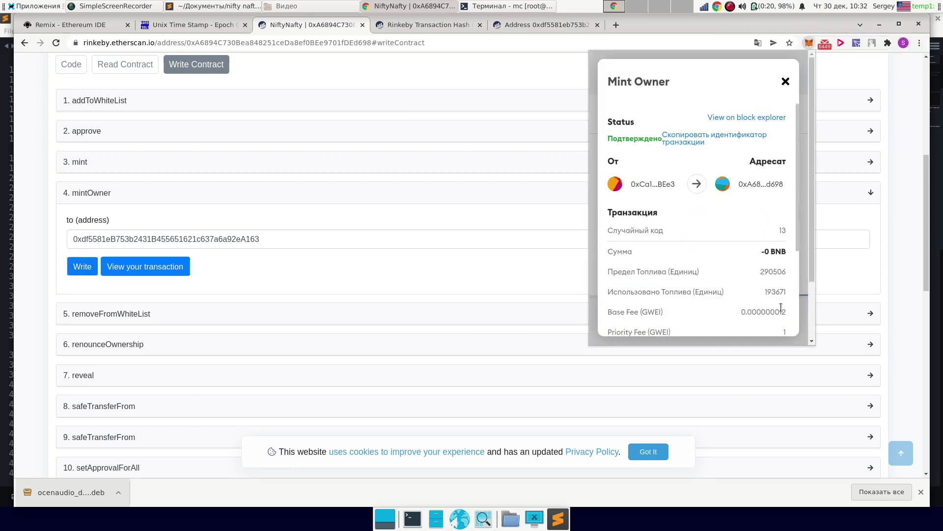
pyautogui.click(769, 118)
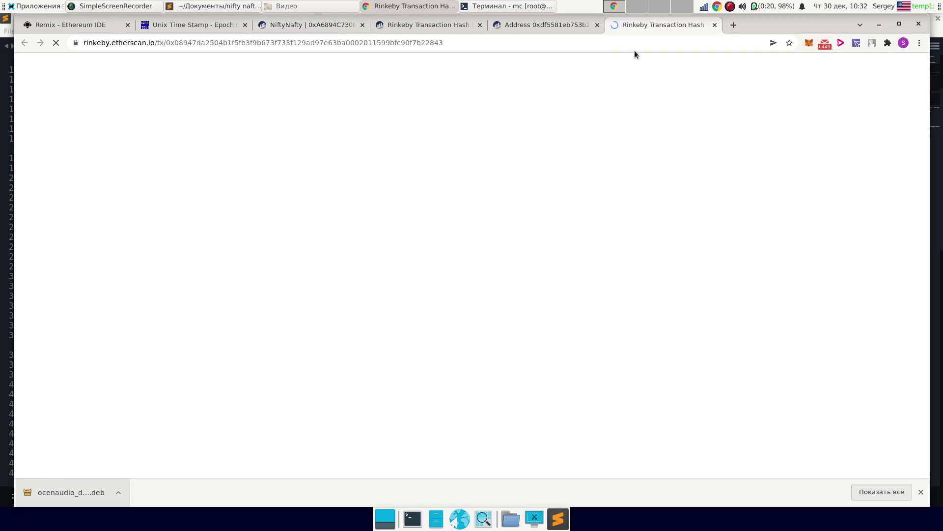
pyautogui.scroll(-3, 262, 237)
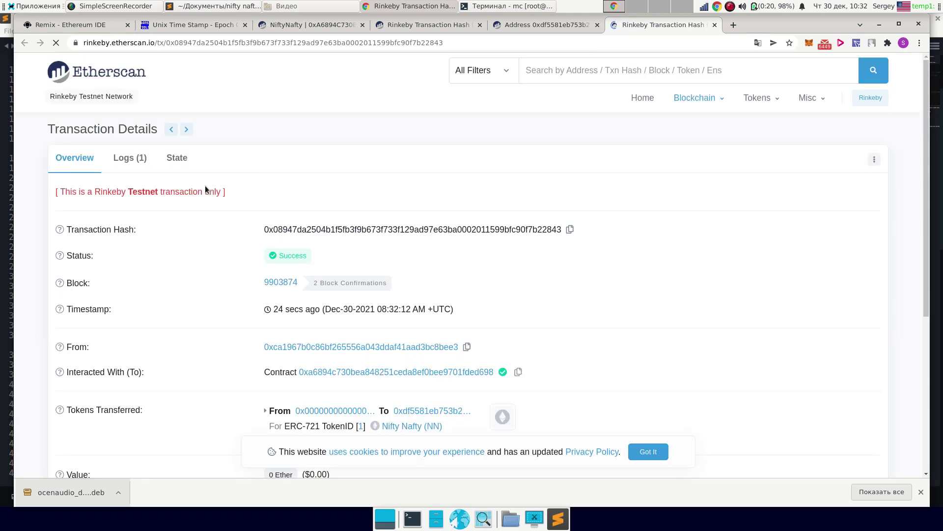
pyautogui.scroll(-4, 231, 157)
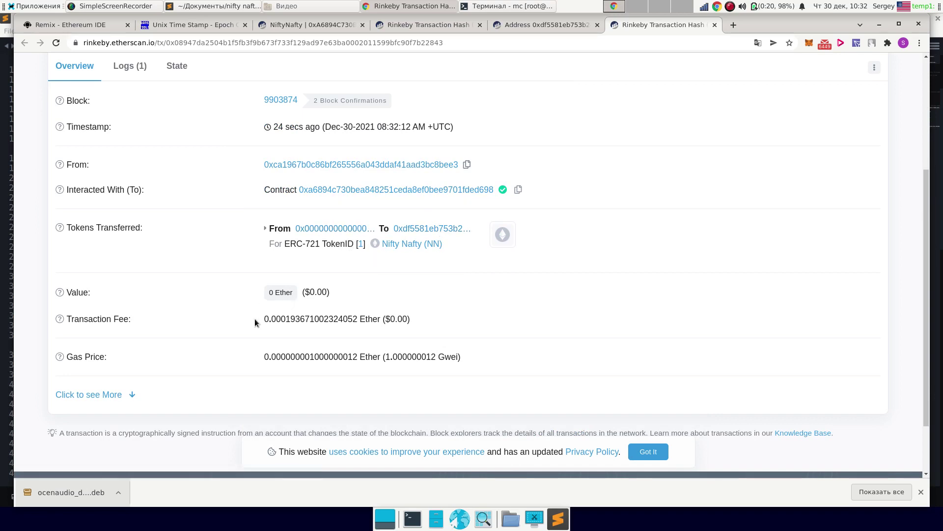
pyautogui.moveTo(314, 324)
pyautogui.scroll(4, 216, 196)
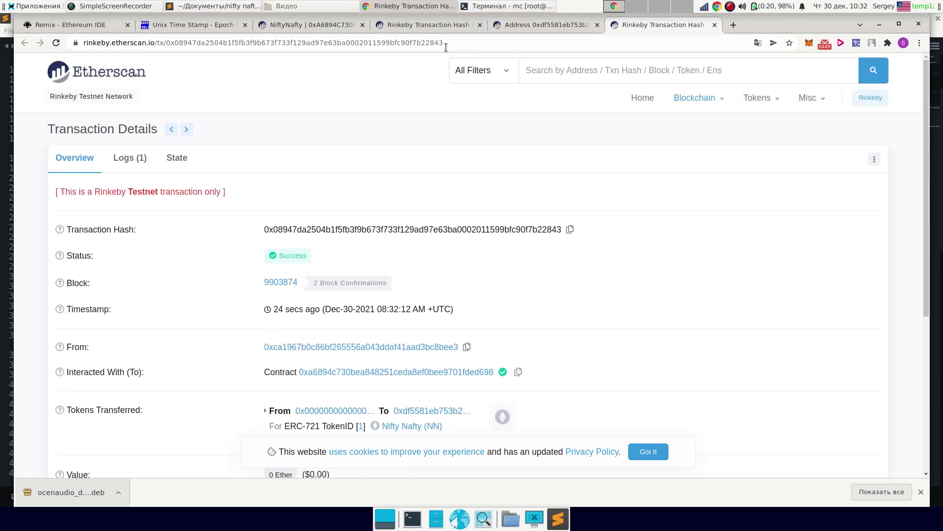
# Go back to the NiftyNafty contract page, copy Account 1's address in MetaMask and switch the wallet back to Test1.
pyautogui.click(305, 19)
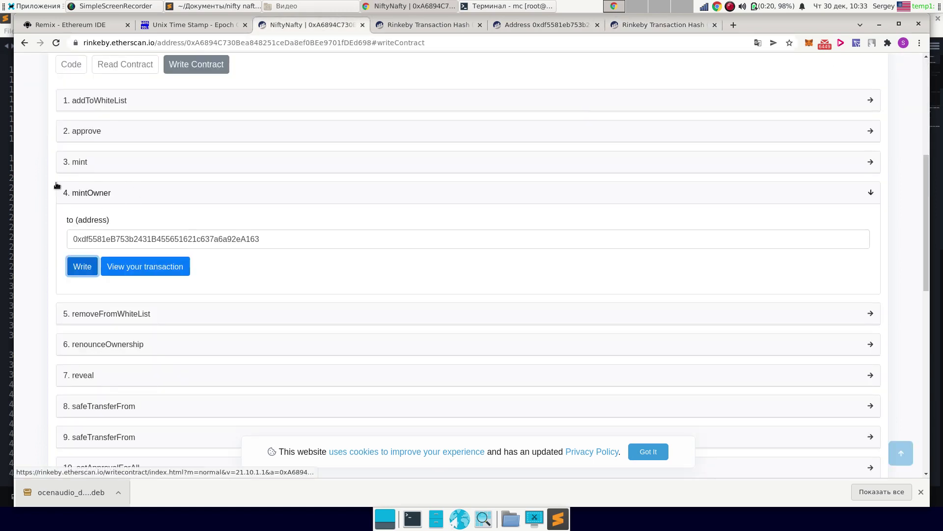
pyautogui.scroll(2, 54, 181)
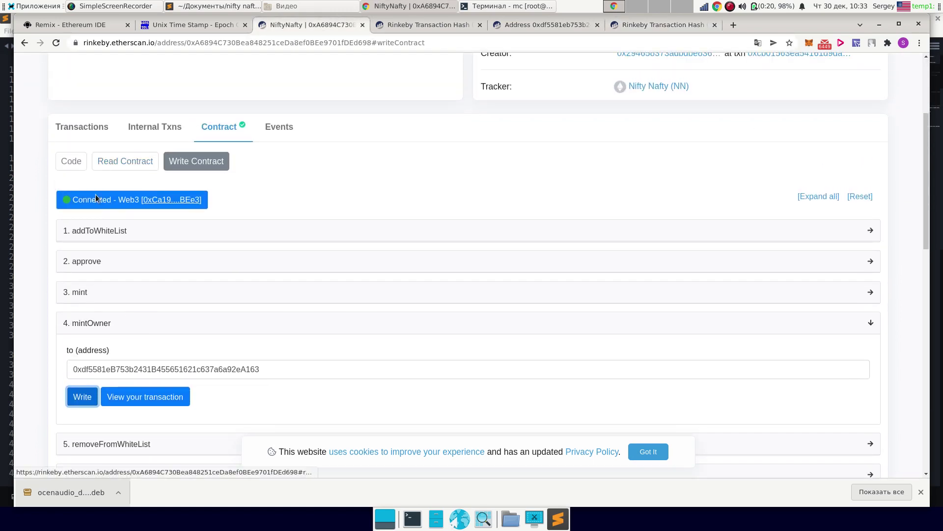
pyautogui.click(809, 43)
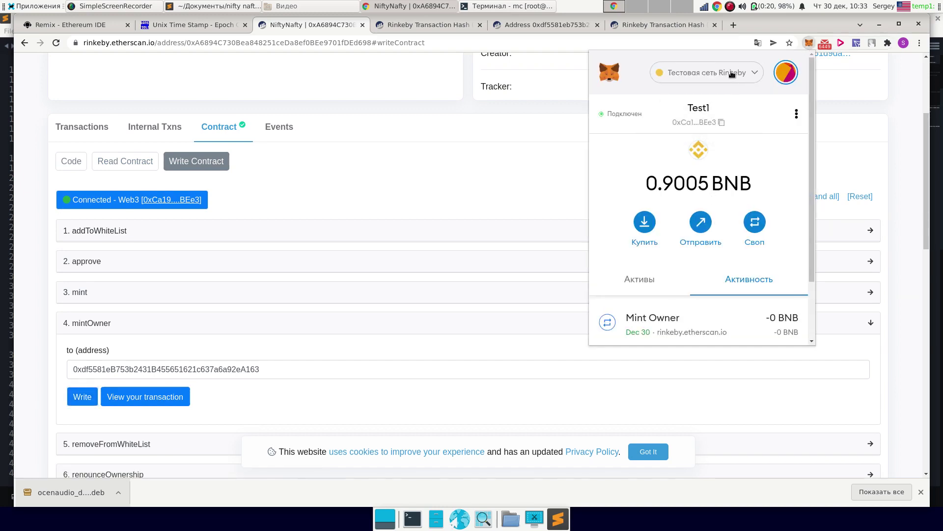
pyautogui.click(786, 73)
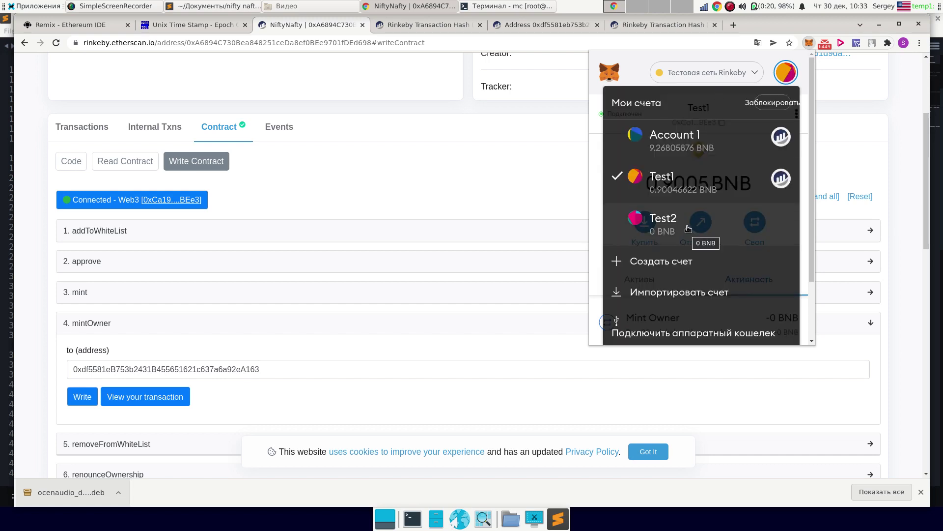
pyautogui.click(688, 144)
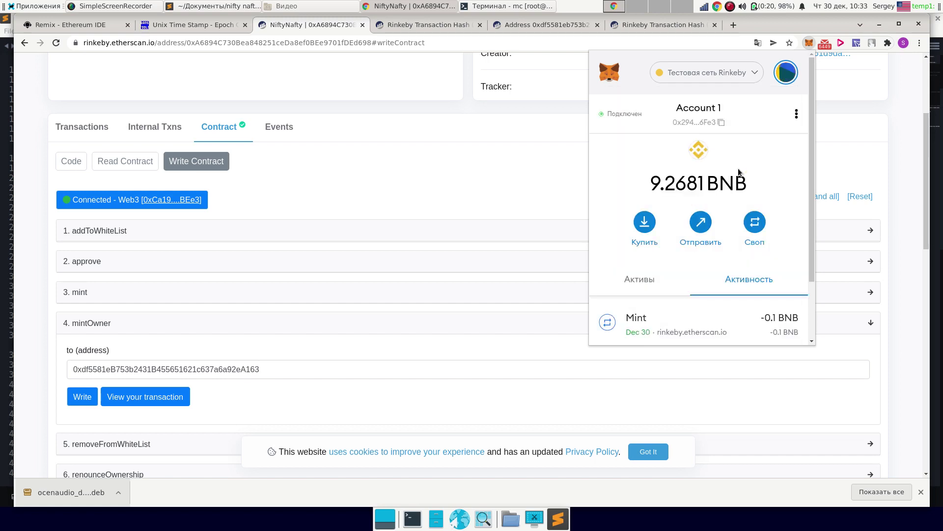
pyautogui.click(699, 122)
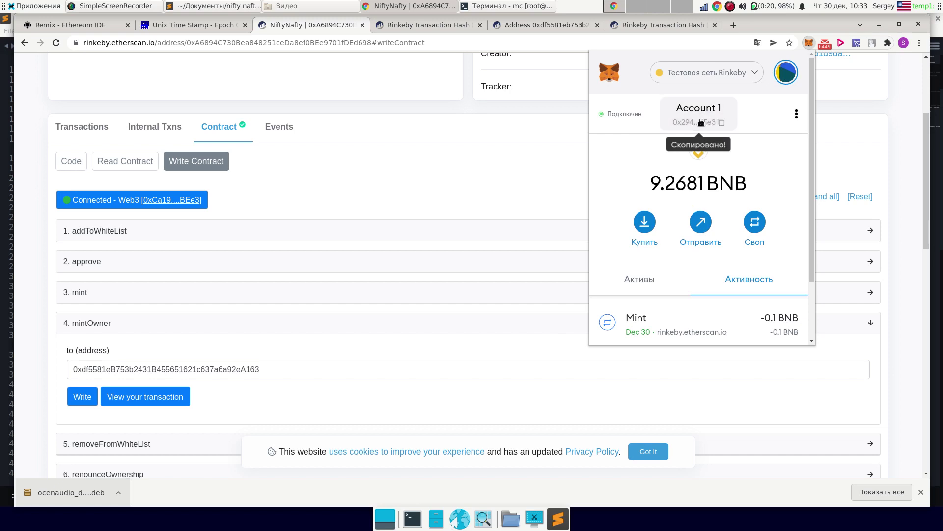
pyautogui.click(776, 81)
pyautogui.click(674, 187)
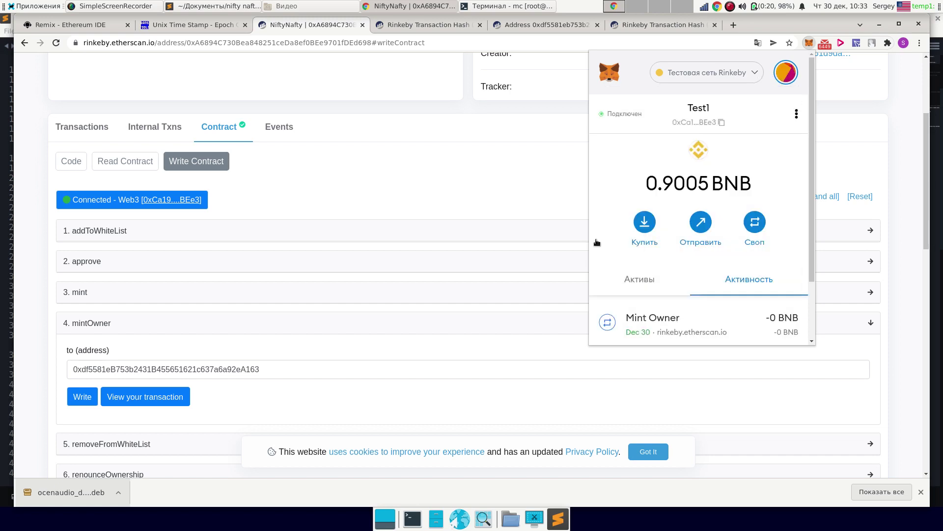
pyautogui.click(19, 297)
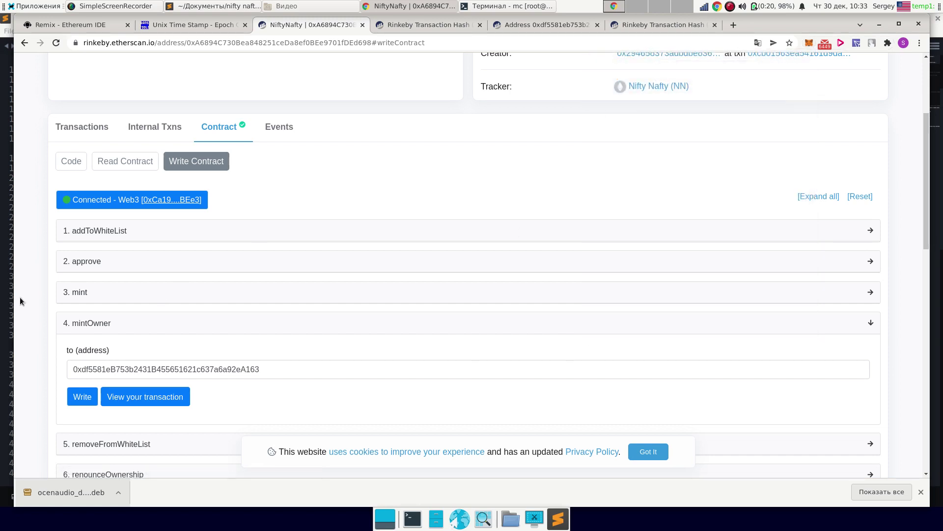
# Submit addToWhiteList with the copied Account 1 address and approve the transaction in MetaMask.
pyautogui.scroll(-2, 28, 285)
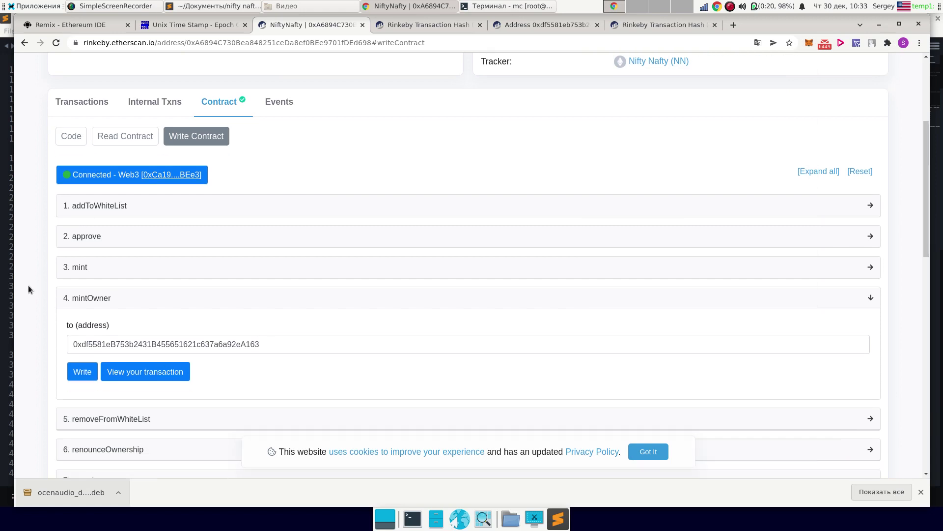
pyautogui.click(107, 178)
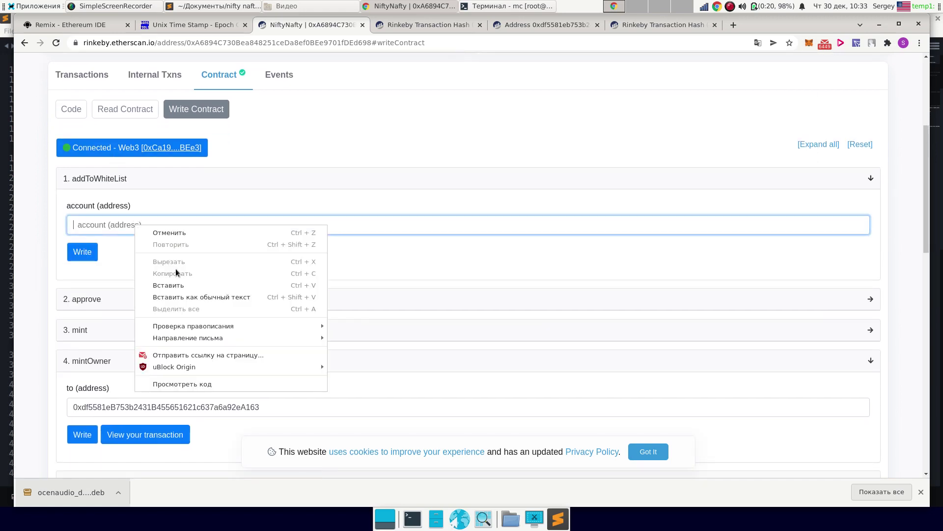
pyautogui.click(178, 284)
pyautogui.click(75, 253)
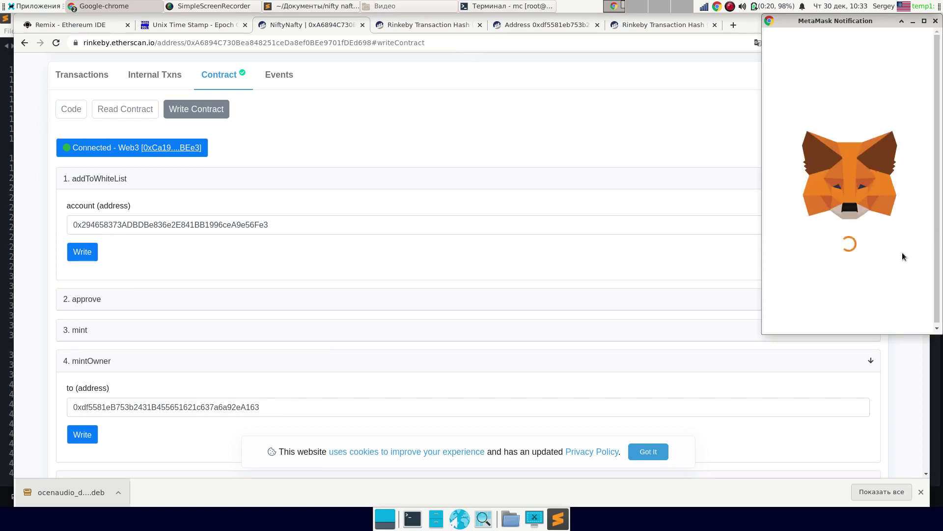
pyautogui.scroll(-3, 898, 250)
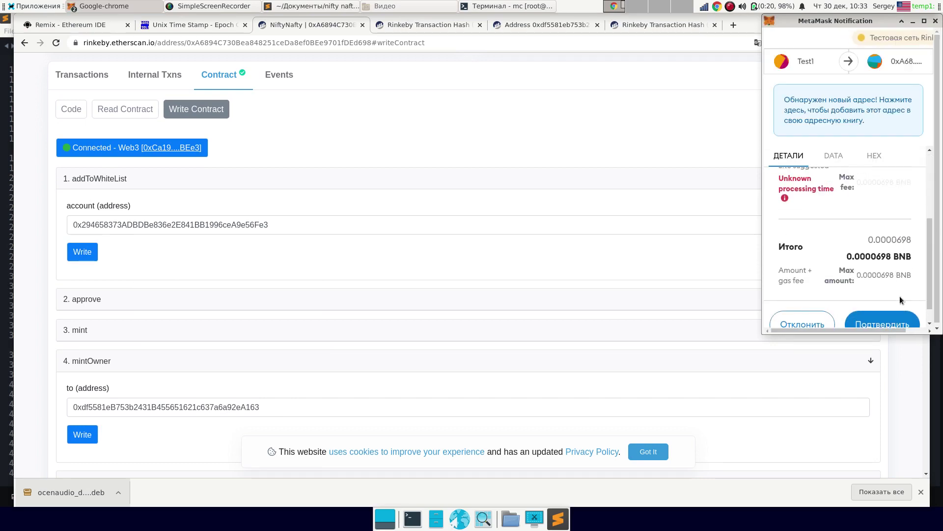
pyautogui.scroll(-1, 900, 296)
pyautogui.click(892, 313)
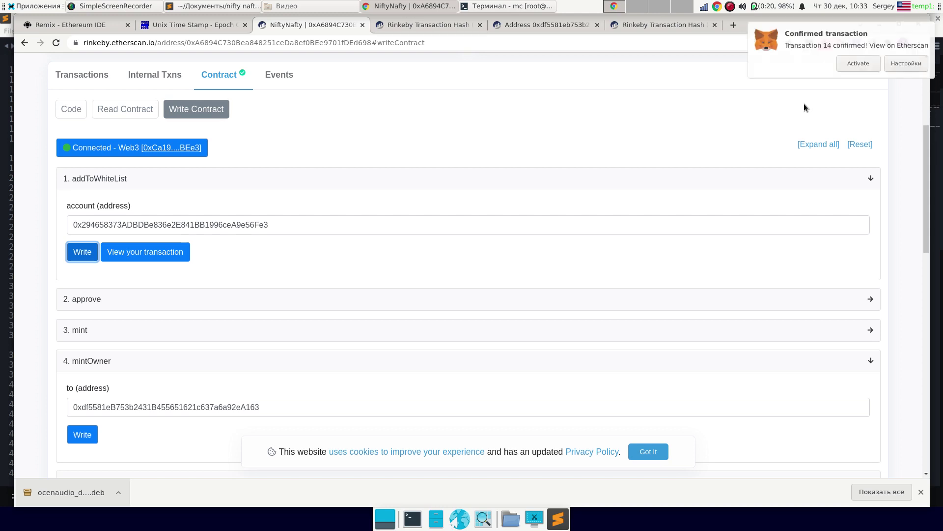
# Query isWhiteListed in the contract's read functions for the copied Account 1 address.
pyautogui.click(119, 111)
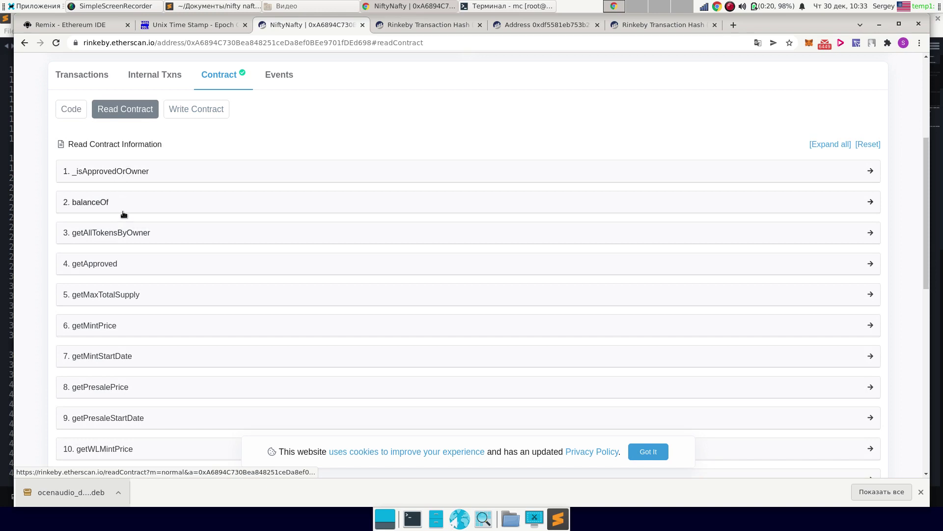
pyautogui.scroll(-3, 121, 221)
pyautogui.scroll(-3, 123, 213)
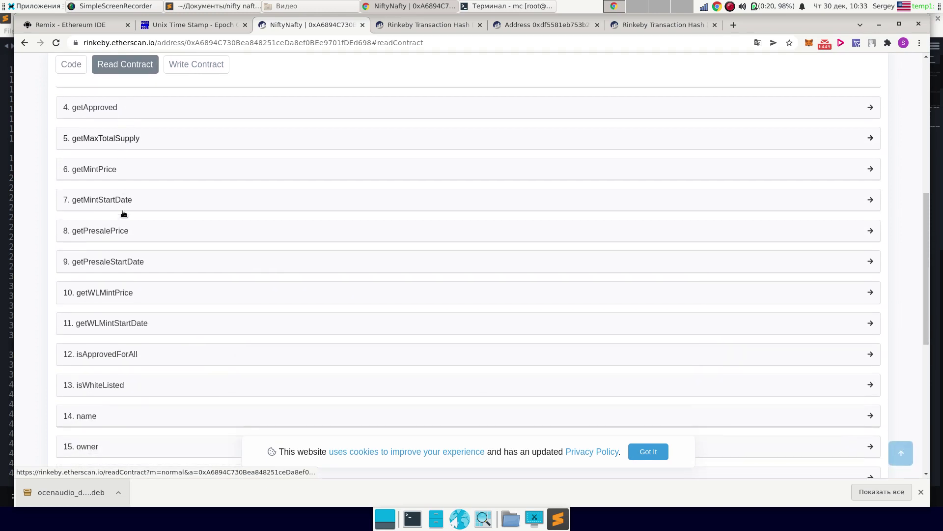
pyautogui.click(122, 307)
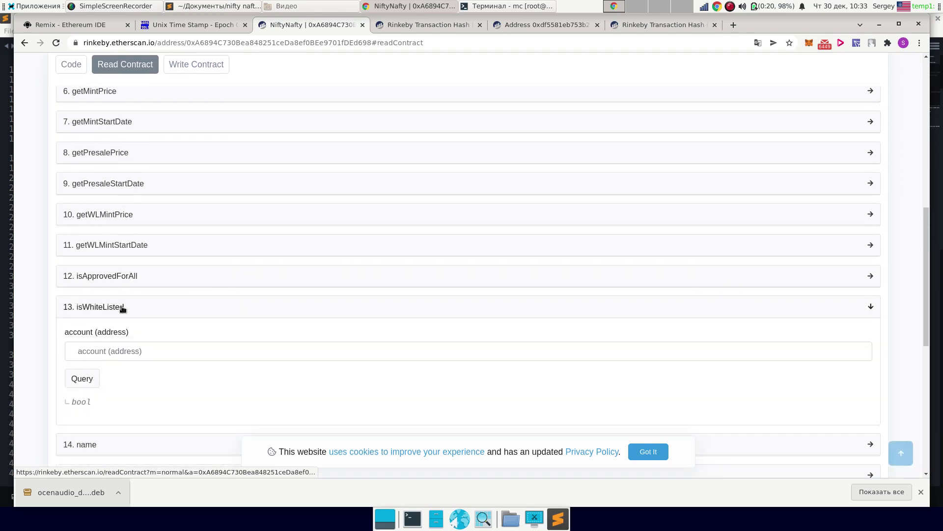
pyautogui.rightClick(117, 352)
pyautogui.click(184, 248)
pyautogui.click(83, 379)
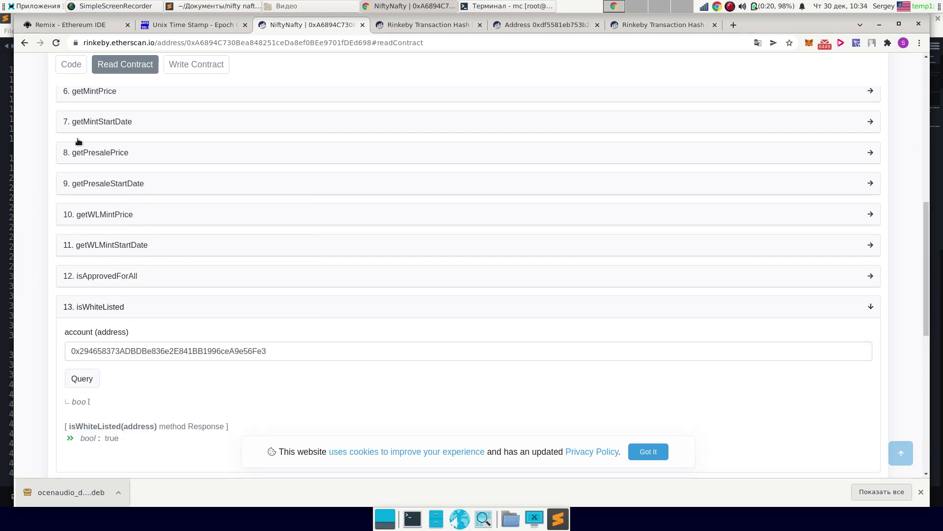
# Switch MetaMask from Test1 to Account 1 on the Rinkeby test network.
pyautogui.click(808, 43)
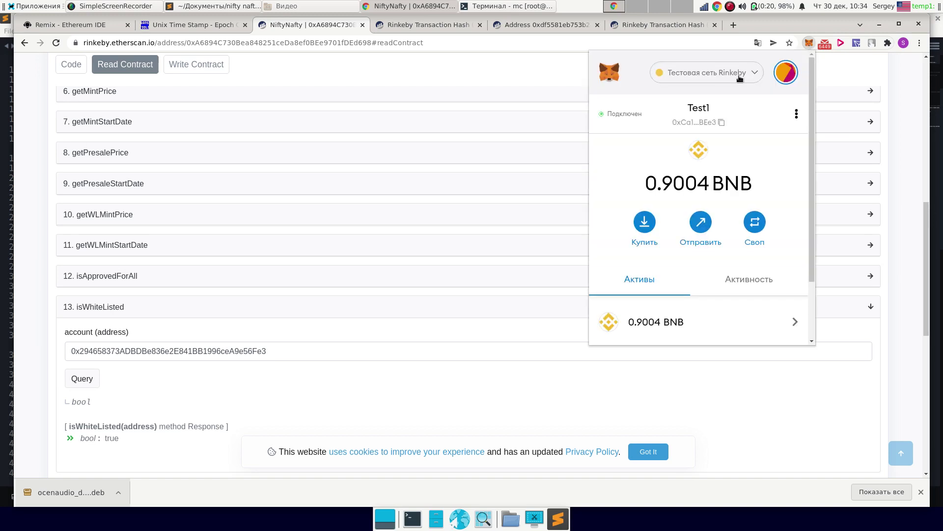
pyautogui.click(743, 76)
pyautogui.click(783, 72)
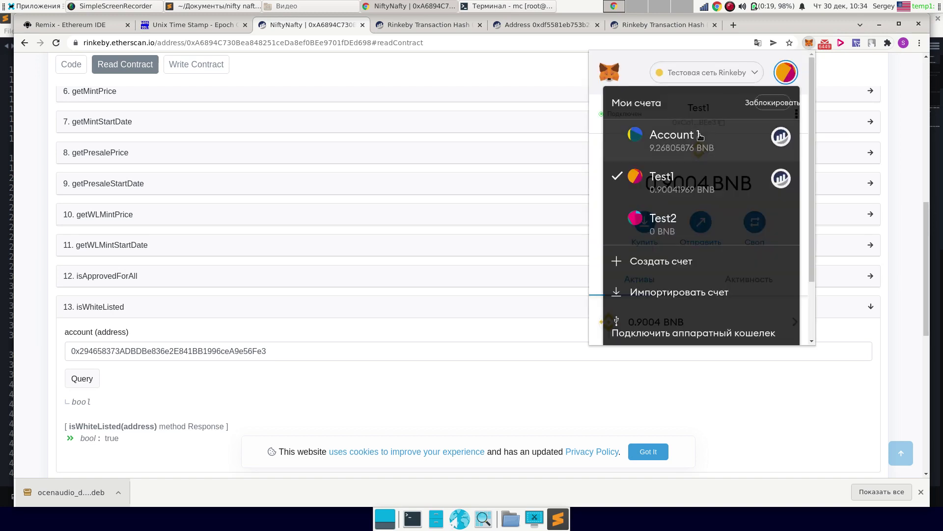
pyautogui.click(700, 132)
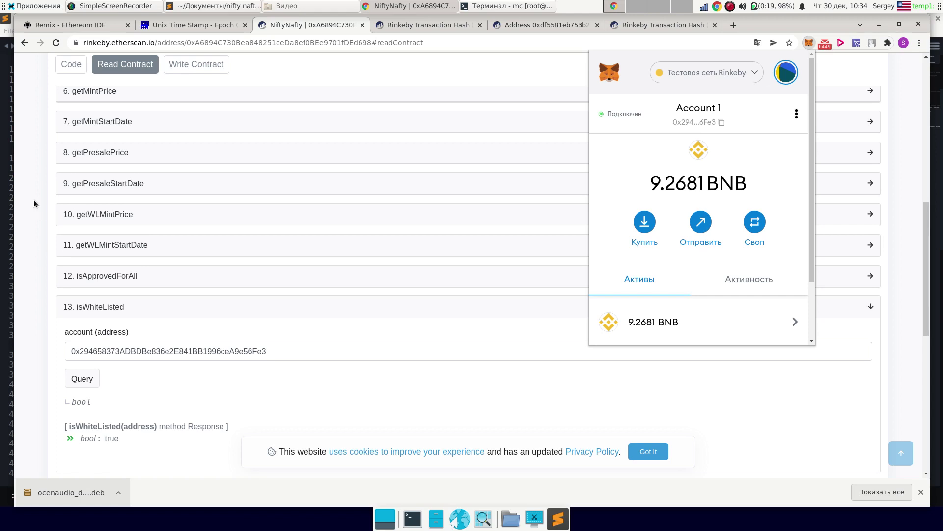
# Reconnect the contract's write functions to Web3 through MetaMask and expand the mint function.
pyautogui.click(196, 65)
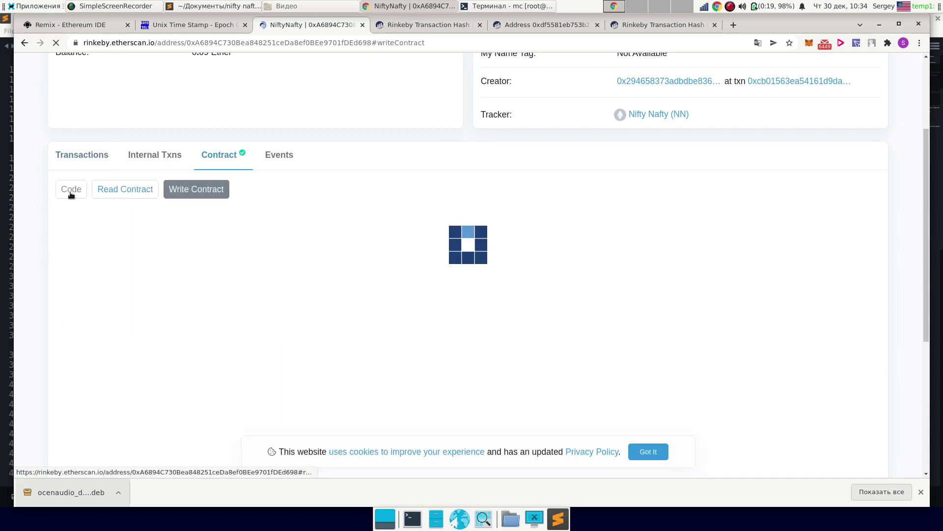
pyautogui.click(101, 228)
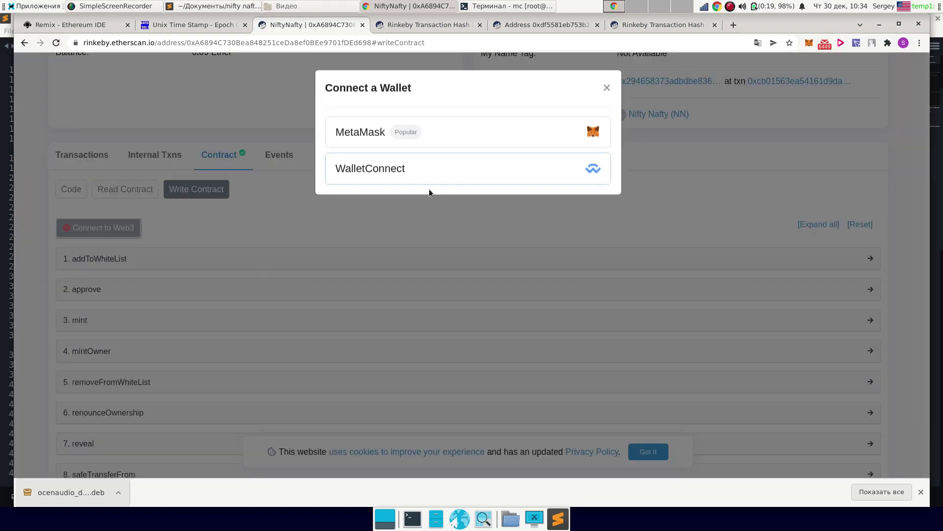
pyautogui.click(553, 138)
pyautogui.click(556, 142)
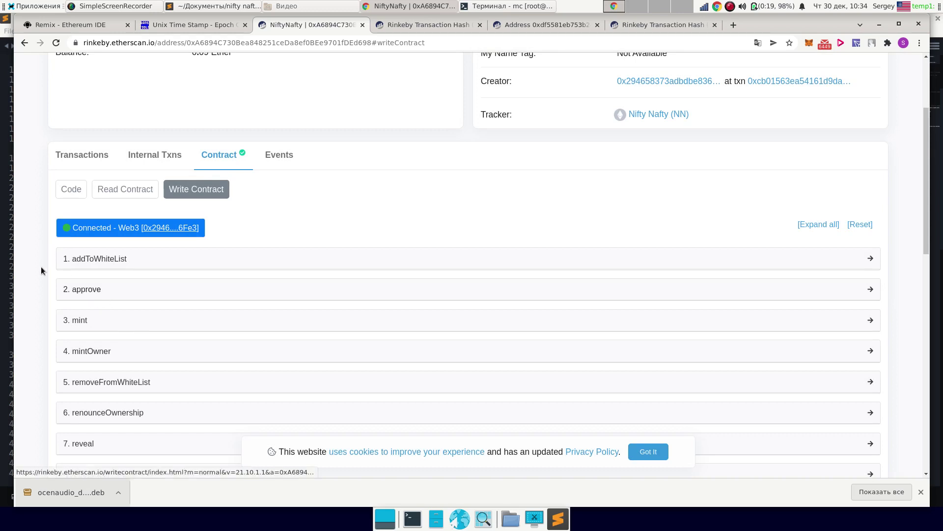
pyautogui.click(99, 326)
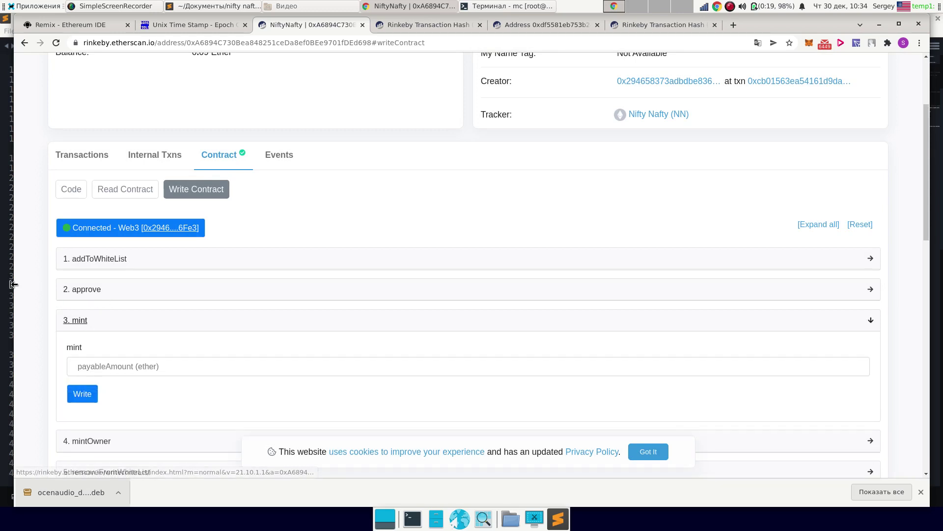
# Submit the mint function with a payable amount of 0.1 ether and approve the transaction in MetaMask.
pyautogui.click(169, 367)
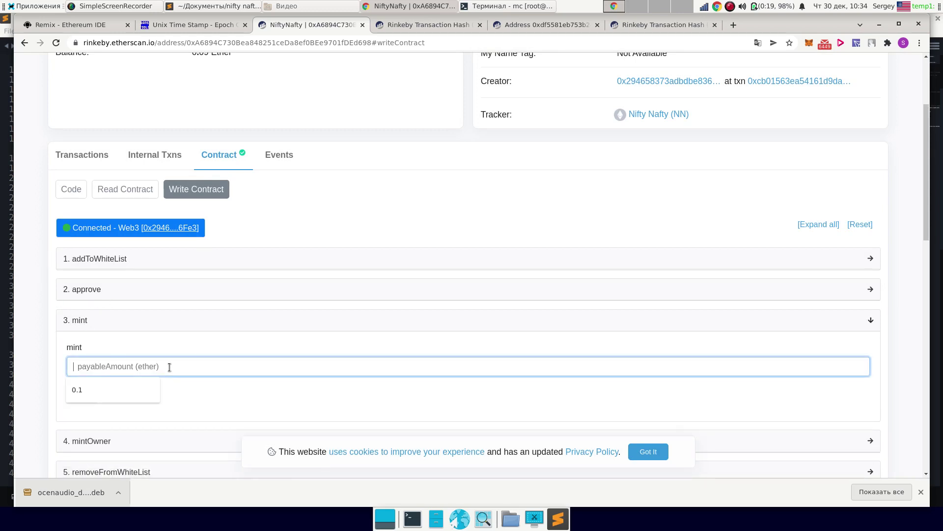
pyautogui.click(99, 385)
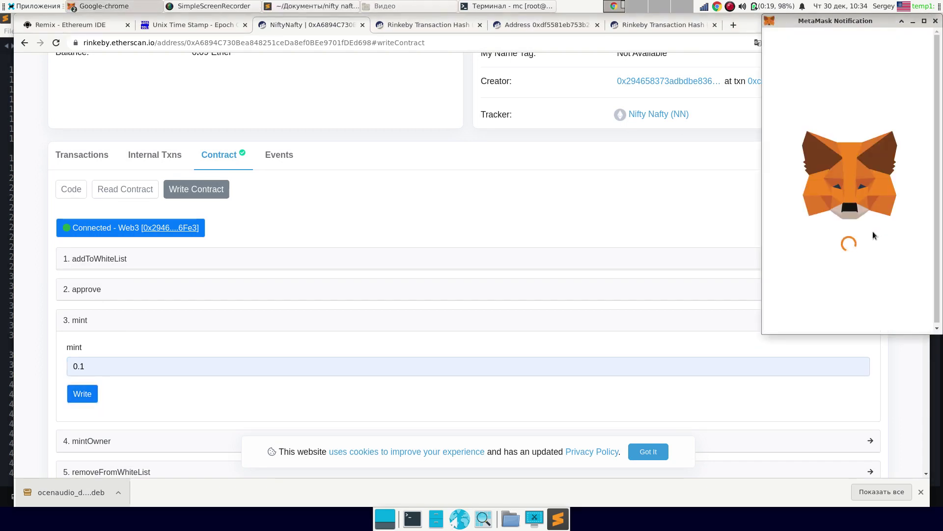
pyautogui.scroll(-2, 874, 237)
pyautogui.scroll(-3, 874, 237)
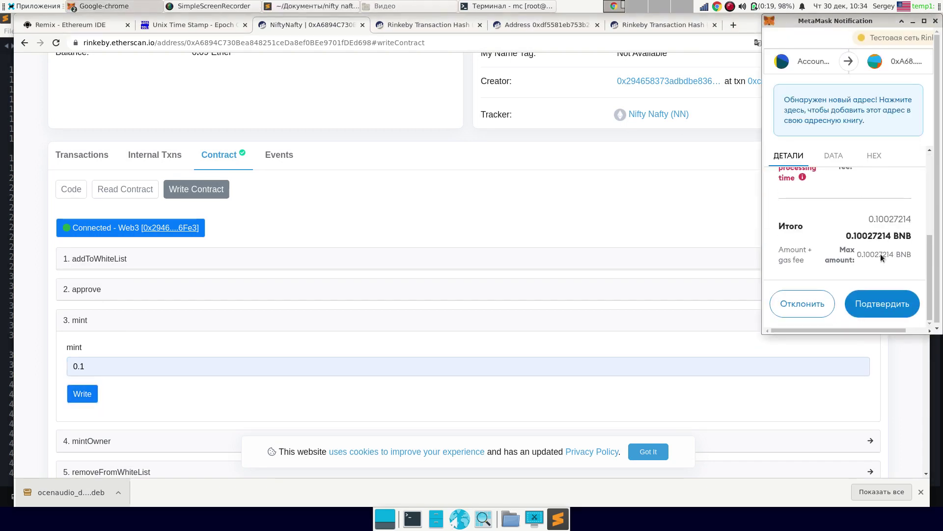
pyautogui.click(880, 303)
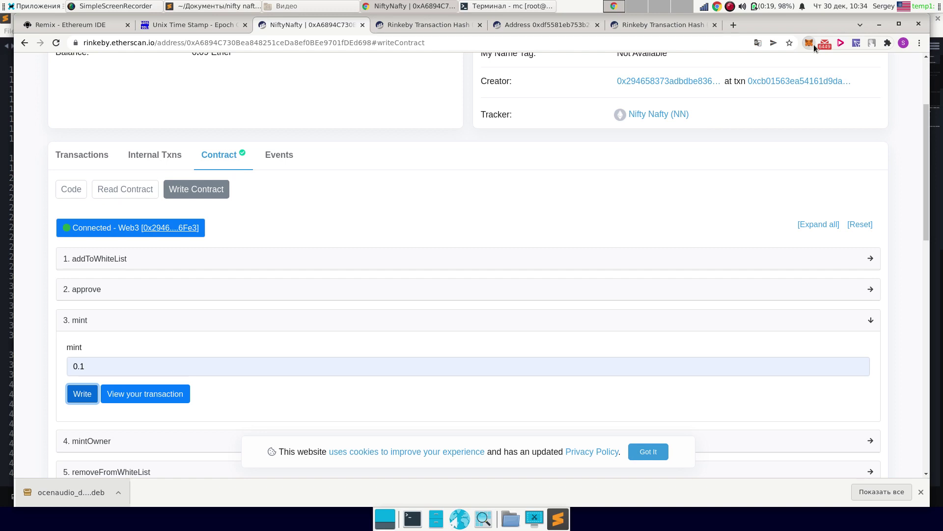
# Open the latest Mint transaction from MetaMask's account activity in the block explorer.
pyautogui.click(813, 44)
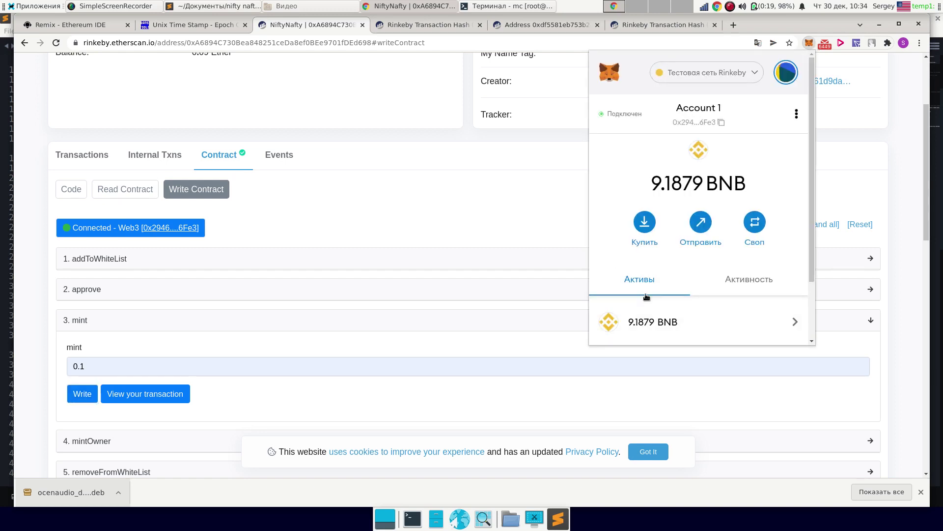
pyautogui.click(735, 281)
pyautogui.click(779, 328)
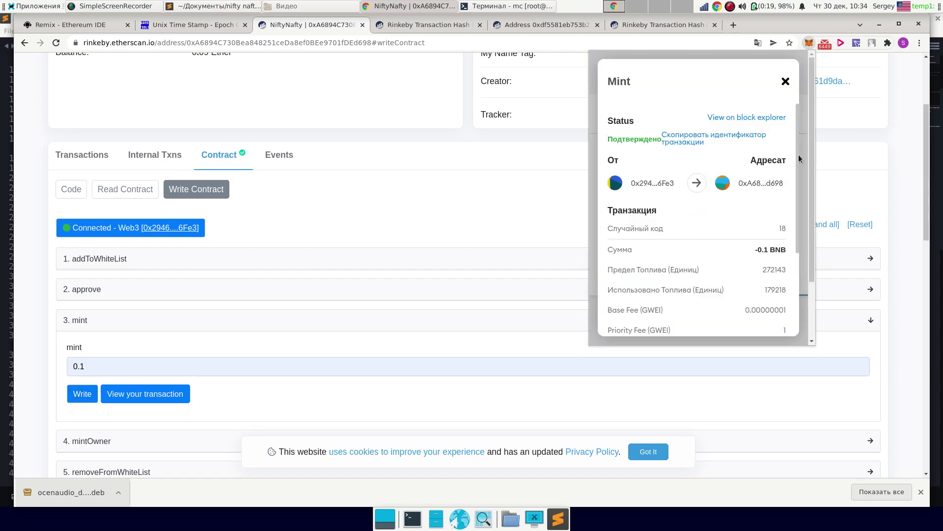
pyautogui.click(773, 118)
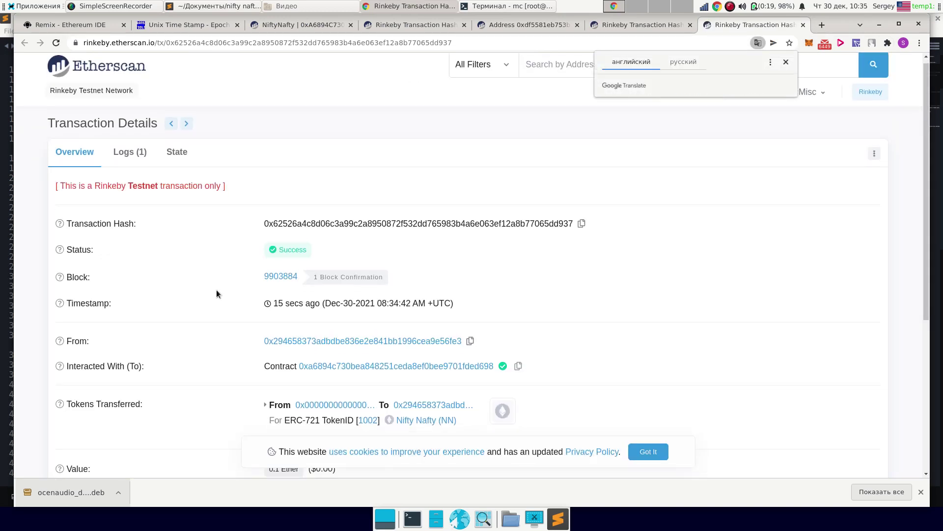
# Examine the mint transaction's token transfer and value, and reload its details to check for an internal ether transfer.
pyautogui.scroll(-2, 216, 290)
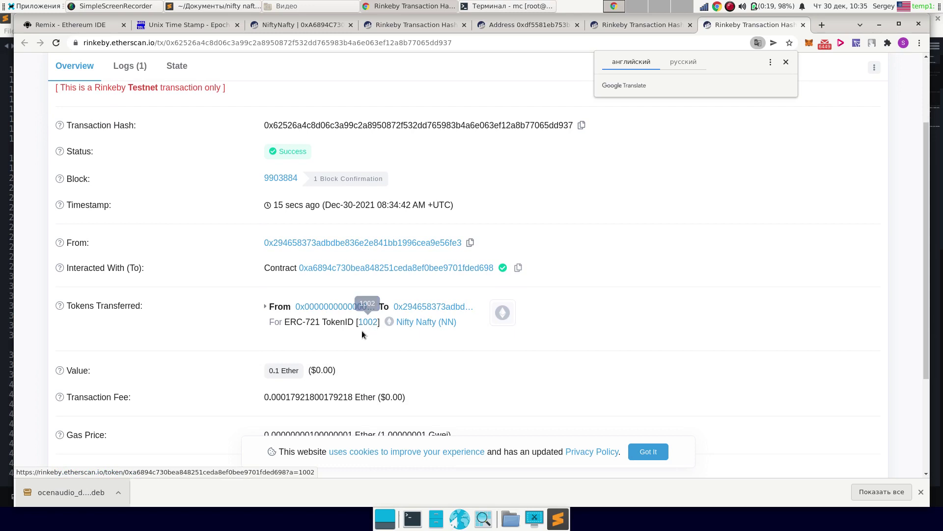
pyautogui.scroll(-1, 211, 301)
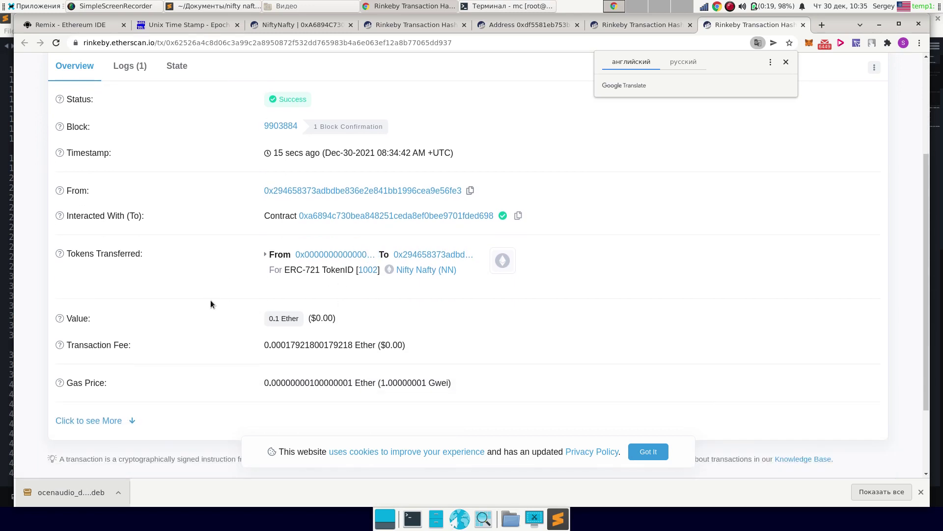
pyautogui.scroll(2, 210, 301)
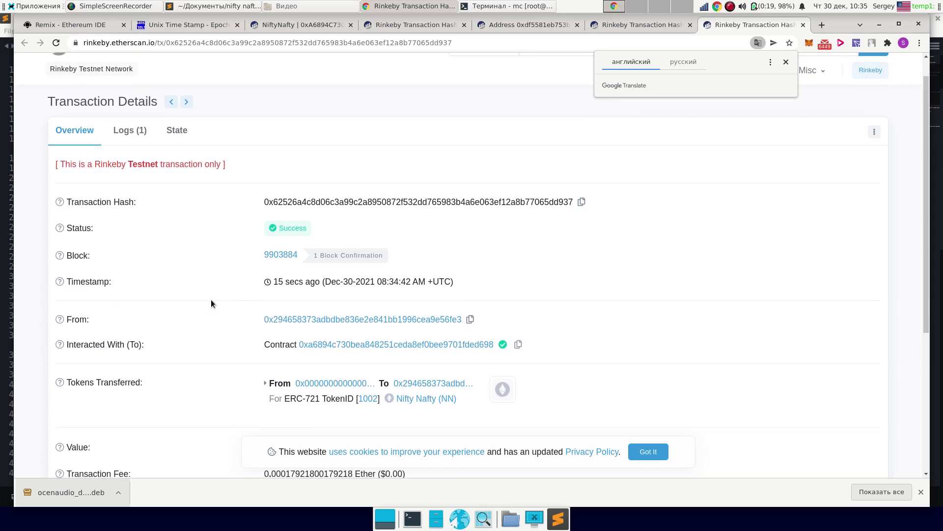
pyautogui.scroll(-1, 210, 303)
pyautogui.scroll(-1, 210, 303)
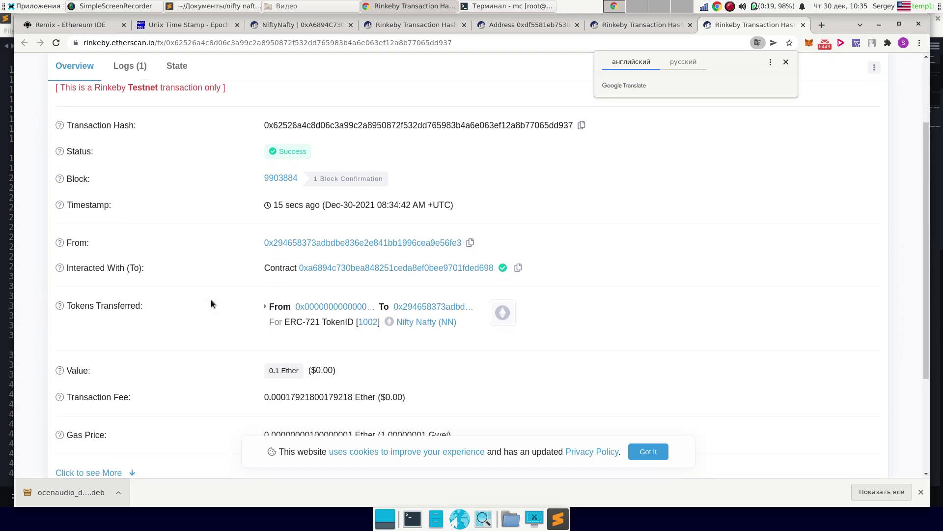
pyautogui.press('F5')
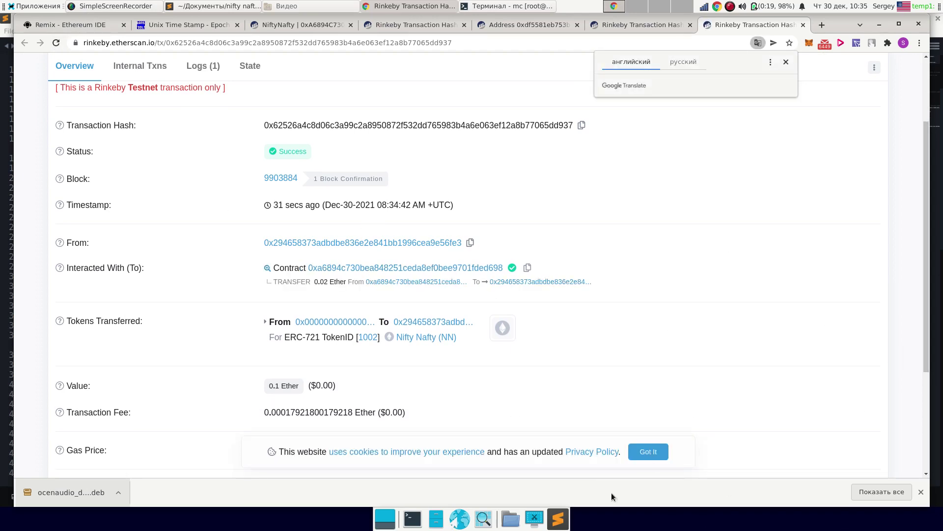
pyautogui.moveTo(313, 281); pyautogui.dragTo(328, 280)
pyautogui.click(327, 280)
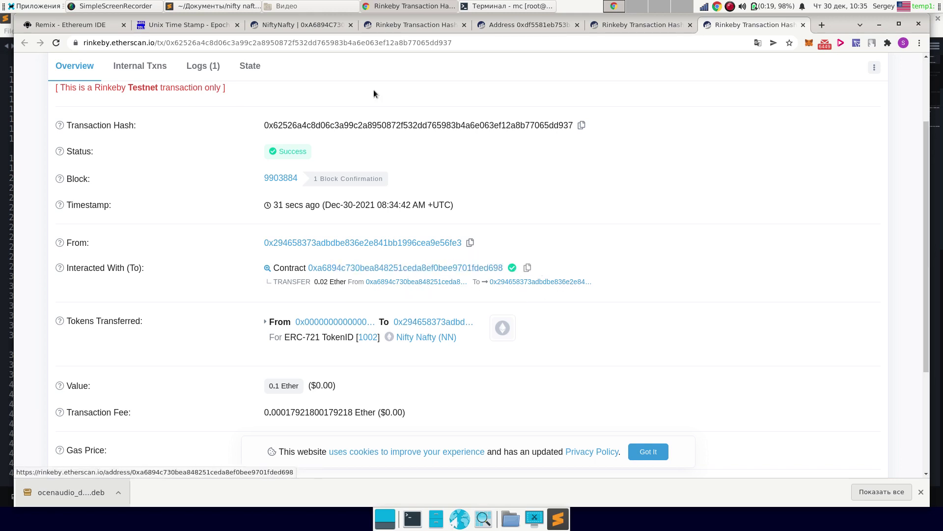
# Return to the NiftyNafty contract page and reload it to check the contract's ether balance.
pyautogui.click(281, 30)
pyautogui.scroll(5, 143, 137)
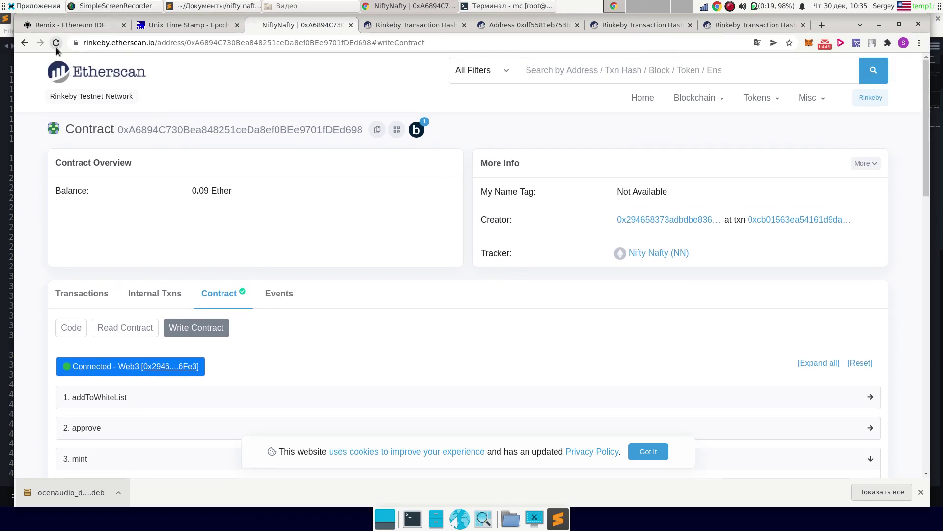
pyautogui.click(56, 49)
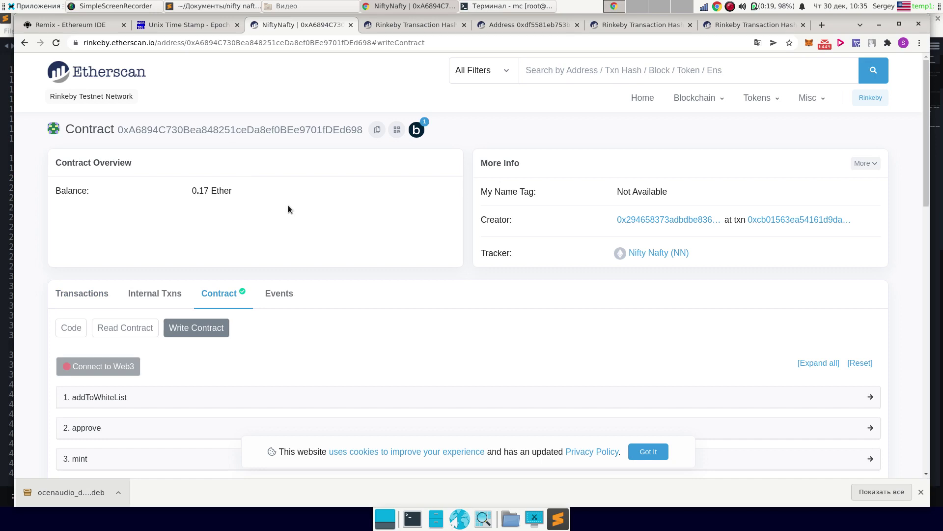
pyautogui.scroll(-1, 287, 205)
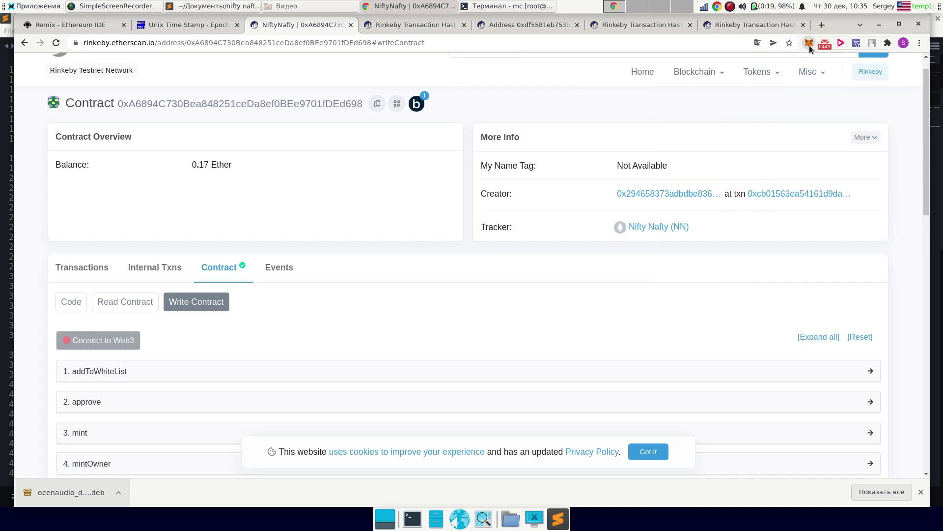
# Switch MetaMask from Account 1 to Test1 on the Rinkeby test network.
pyautogui.click(809, 45)
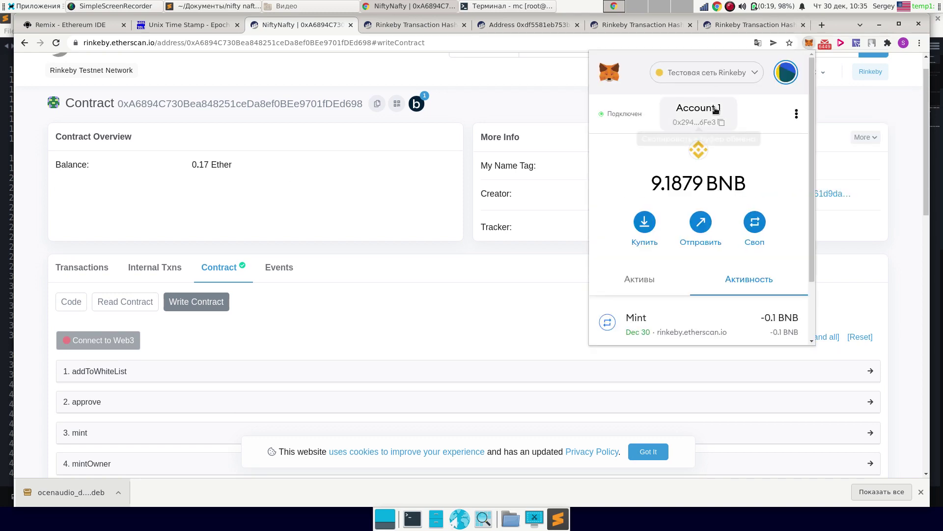
pyautogui.click(786, 72)
pyautogui.click(668, 173)
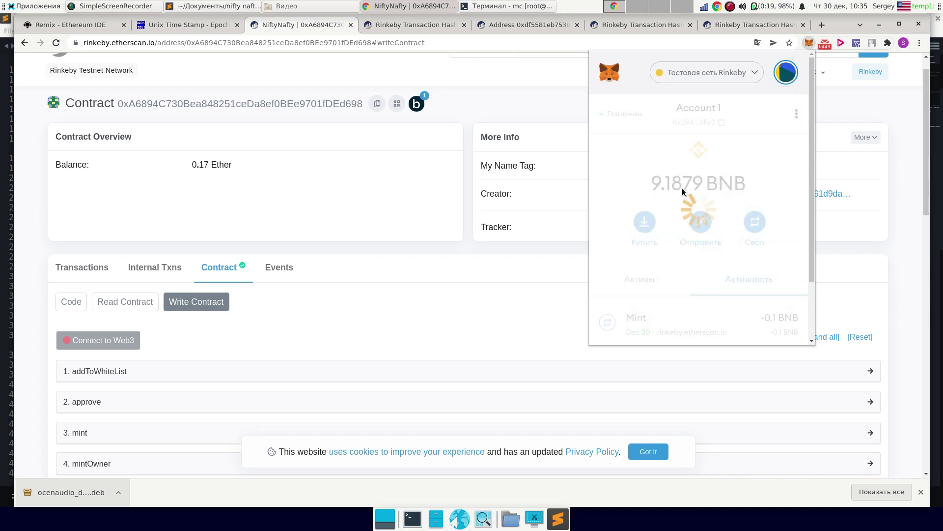
pyautogui.click(212, 202)
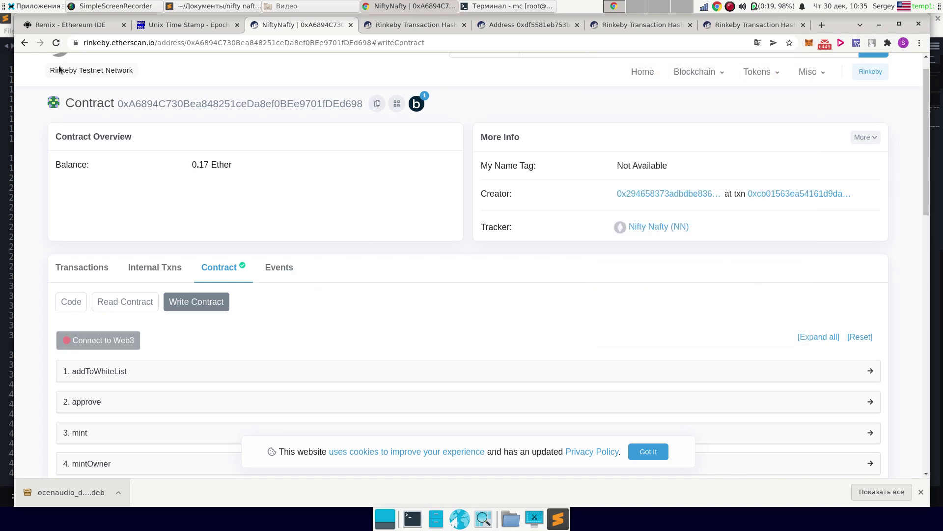
# Reconnect the contract's write functions to Web3 through MetaMask with the Test1 account.
pyautogui.click(125, 337)
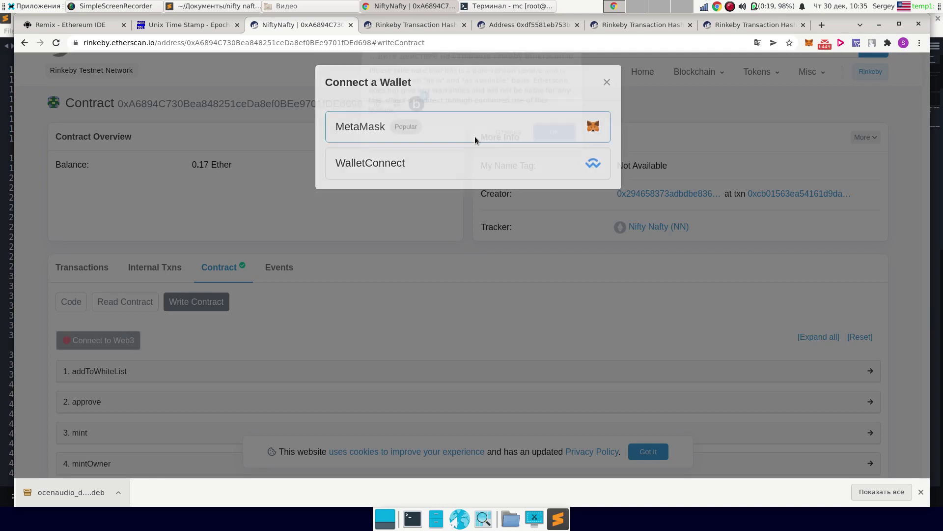
pyautogui.click(475, 138)
pyautogui.click(568, 140)
# Expand the withdrawETH function and check the balance in the contract overview for choosing a withdrawal amount.
pyautogui.scroll(-8, 93, 238)
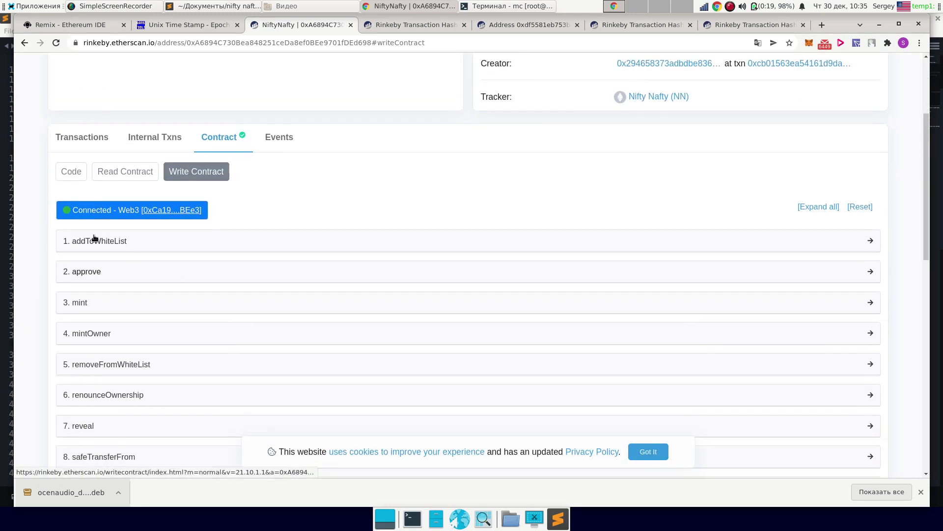
pyautogui.scroll(-7, 132, 160)
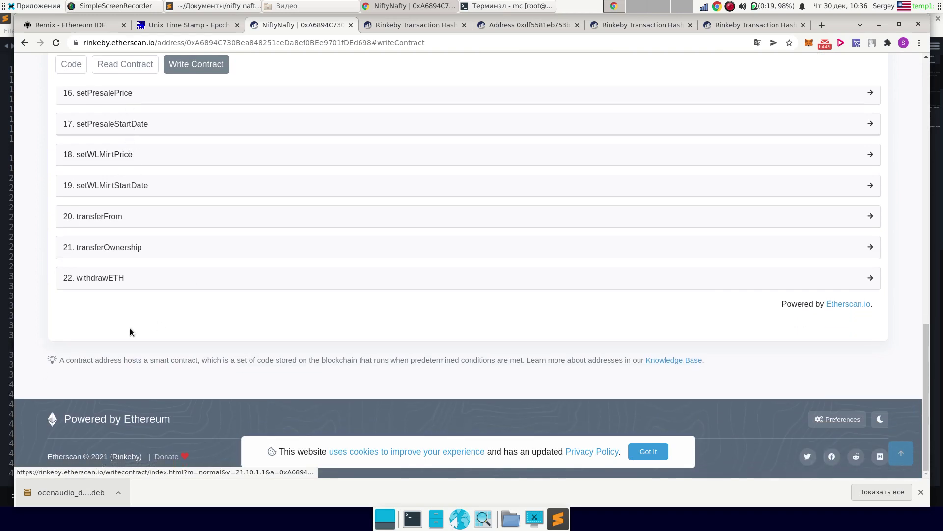
pyautogui.click(118, 279)
pyautogui.scroll(-2, 246, 154)
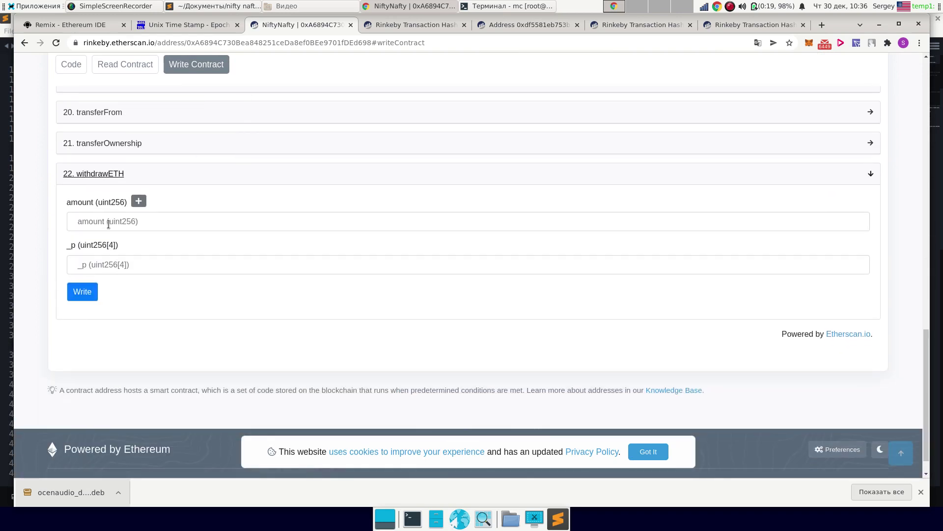
pyautogui.scroll(14, 167, 199)
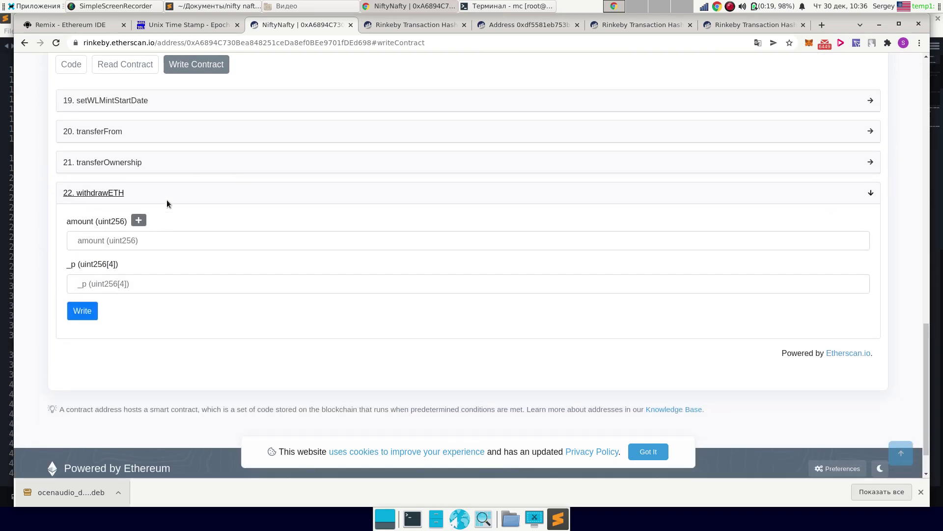
pyautogui.scroll(5, 167, 199)
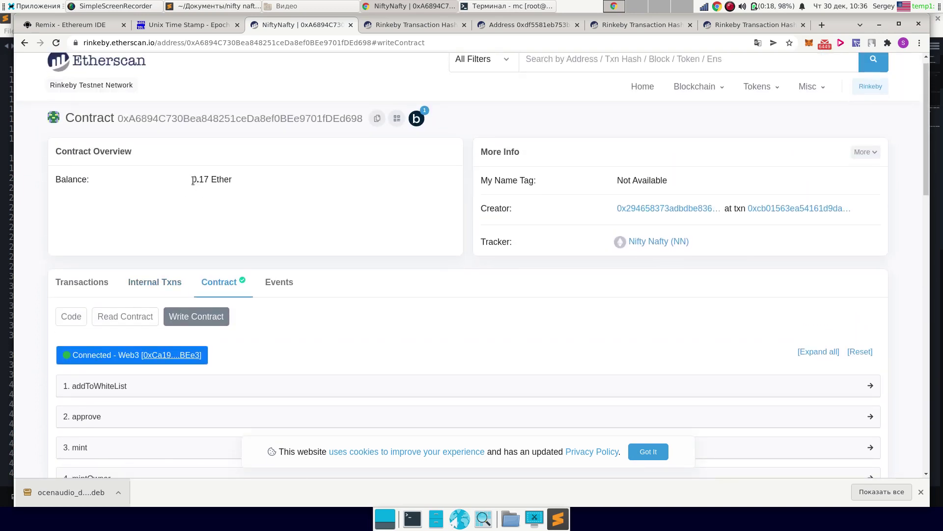
pyautogui.moveTo(192, 180); pyautogui.dragTo(204, 181)
pyautogui.click(196, 183)
pyautogui.click(202, 182)
pyautogui.scroll(-15, 142, 192)
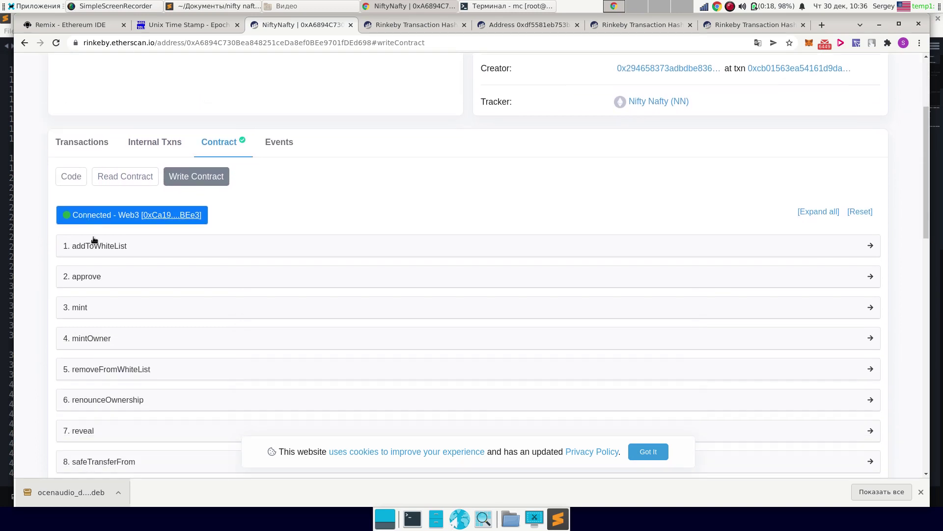
pyautogui.scroll(-8, 102, 213)
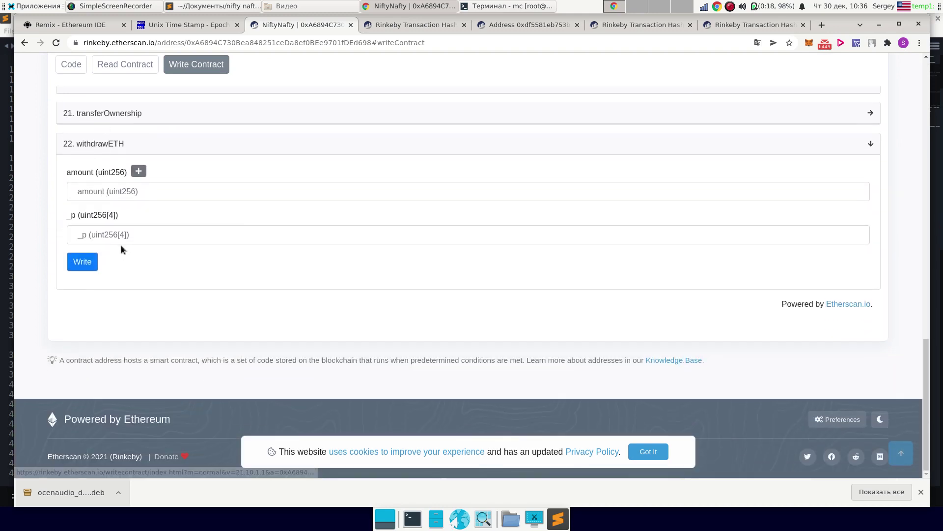
pyautogui.click(113, 234)
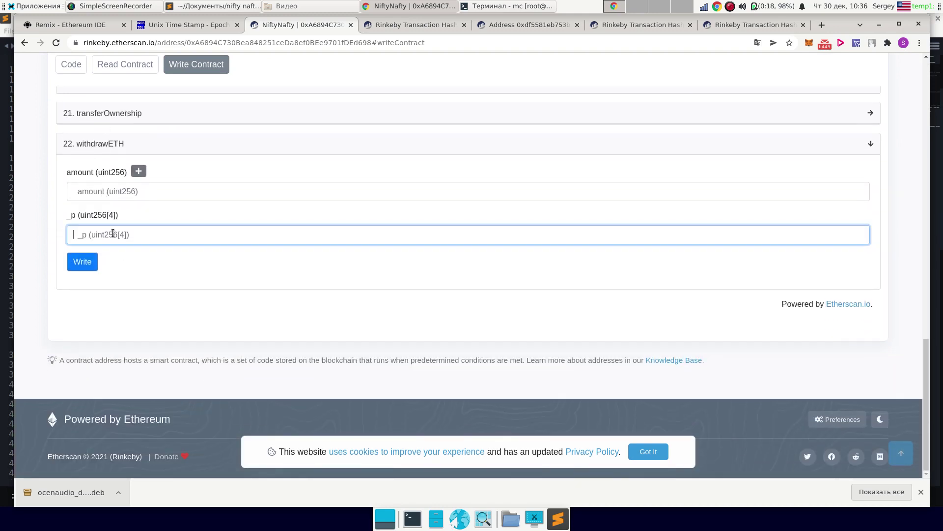
pyautogui.click(117, 197)
pyautogui.write('10')
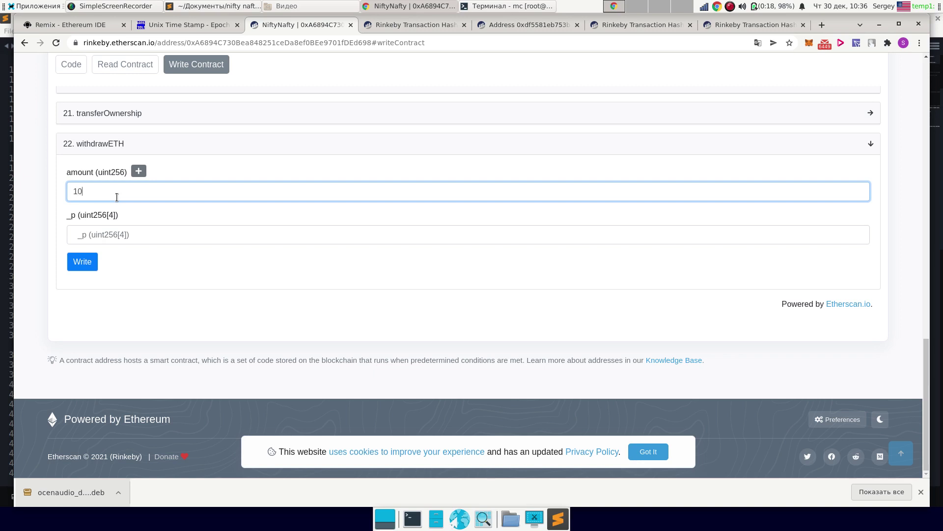
pyautogui.write('00000000000000')
pyautogui.click(96, 239)
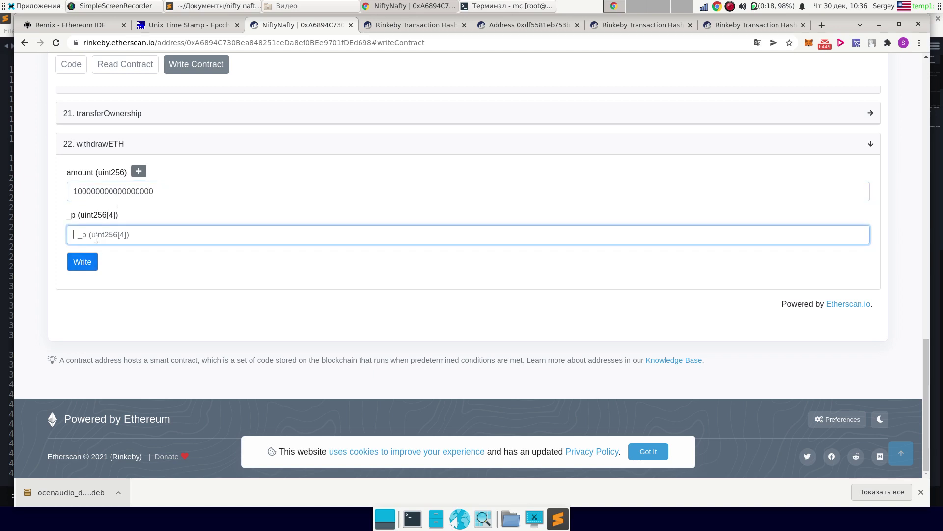
pyautogui.write('[10,20,30,40')
pyautogui.click(78, 269)
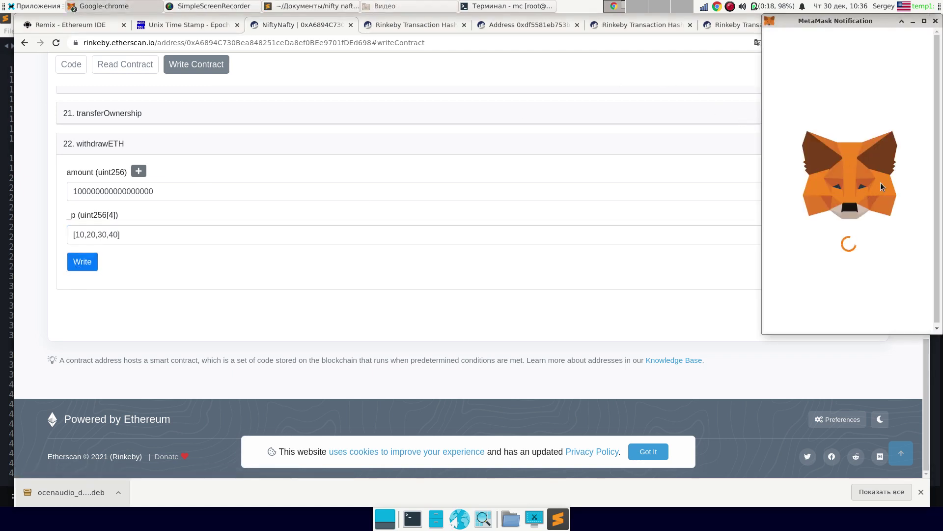
pyautogui.scroll(-5, 881, 186)
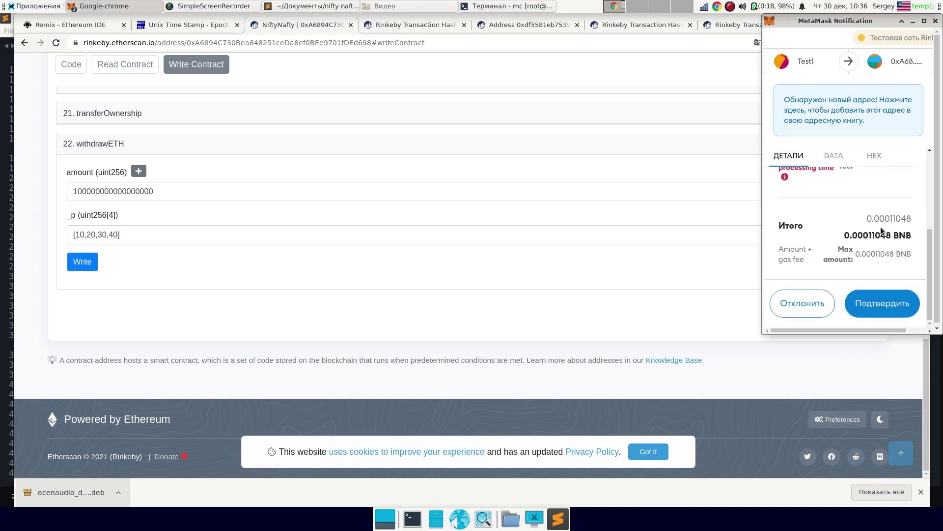
pyautogui.click(900, 308)
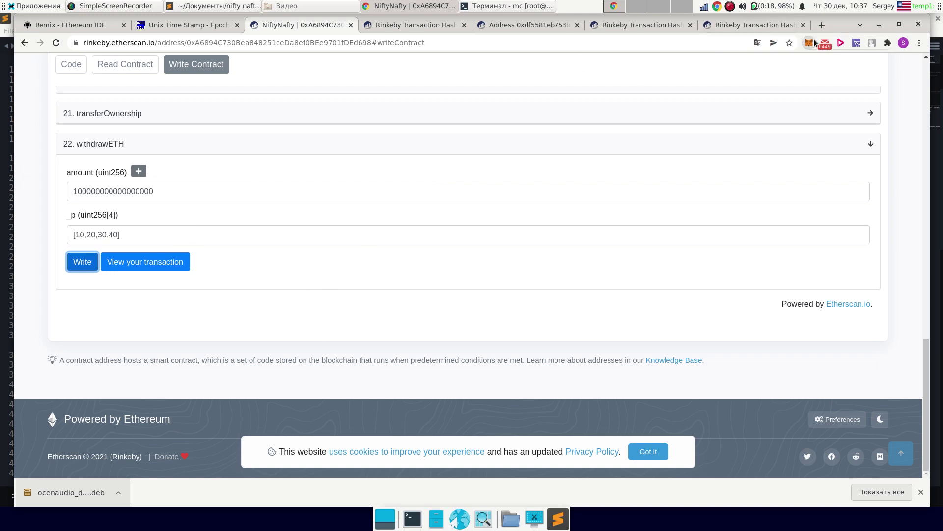
# Open the latest contract interaction from MetaMask's activity in Etherscan and examine its status and Ether transfers.
pyautogui.click(811, 42)
pyautogui.click(709, 68)
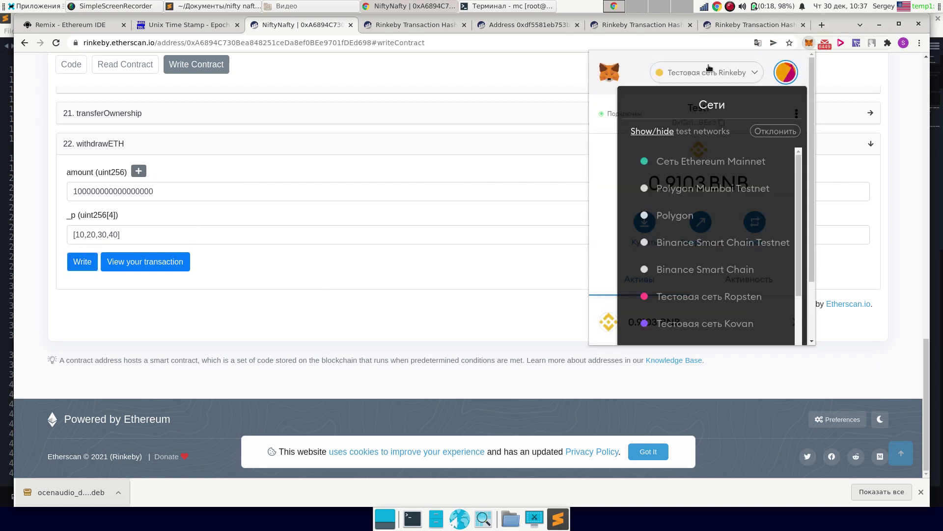
pyautogui.click(709, 69)
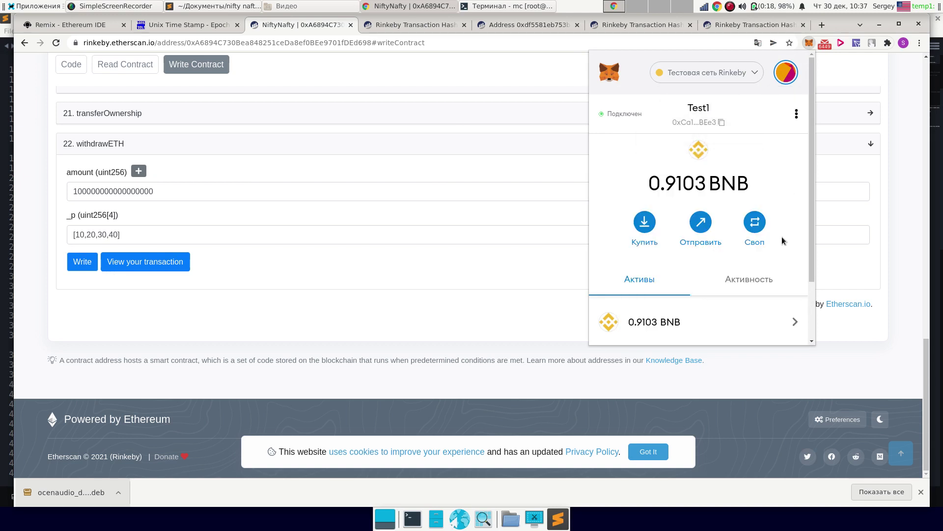
pyautogui.click(760, 292)
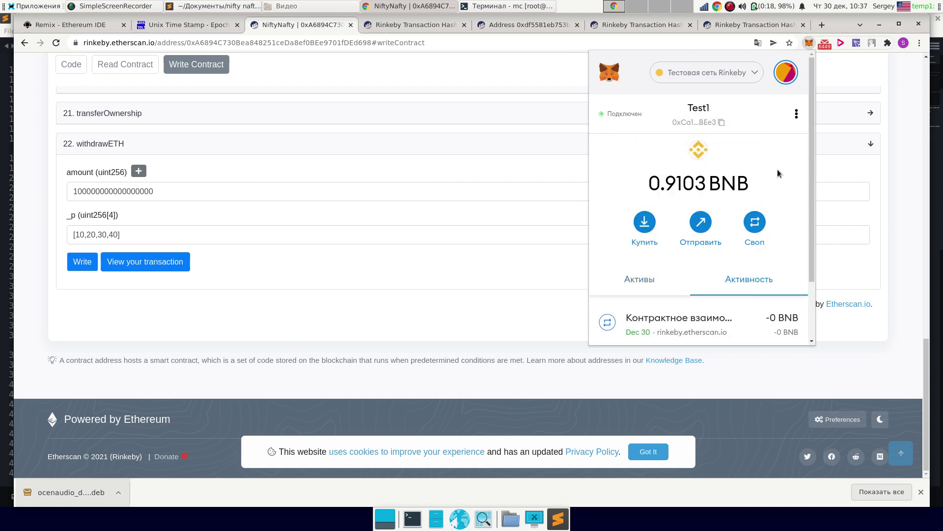
pyautogui.click(781, 317)
pyautogui.click(774, 118)
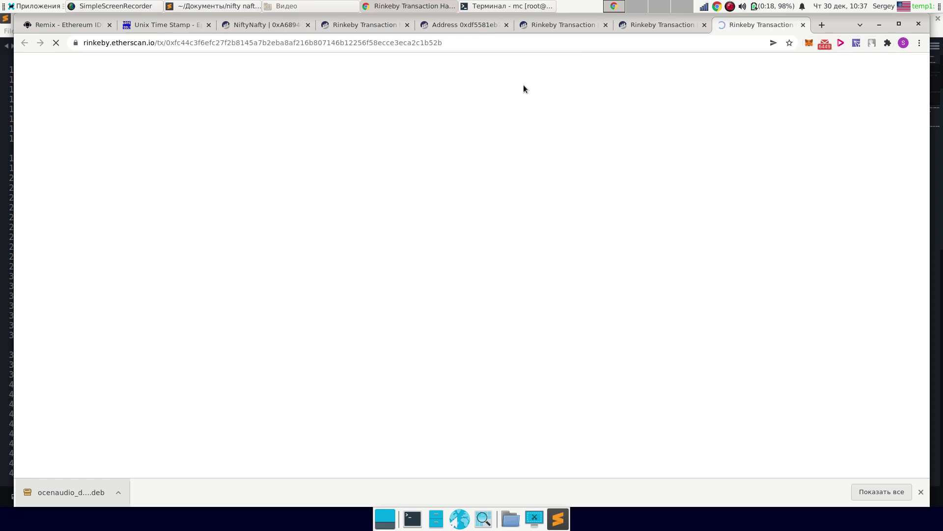
pyautogui.scroll(-5, 295, 195)
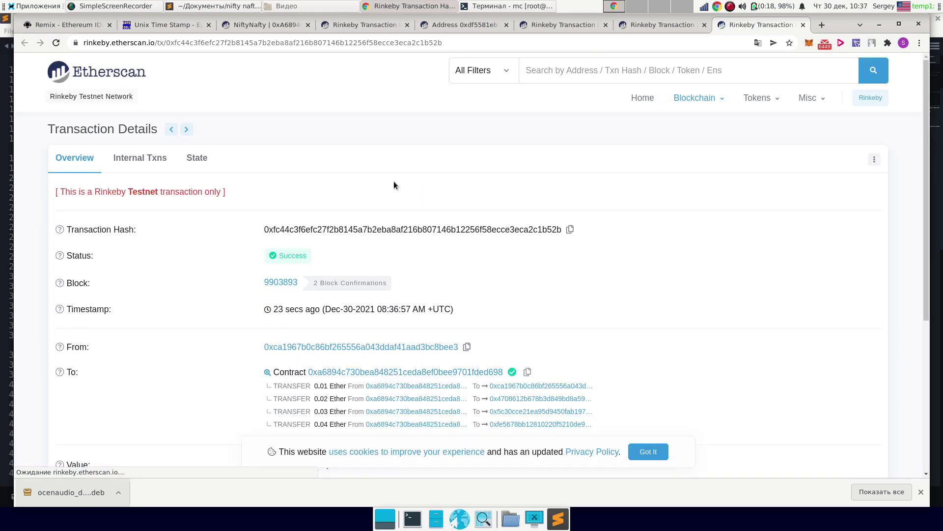
pyautogui.scroll(-3, 394, 182)
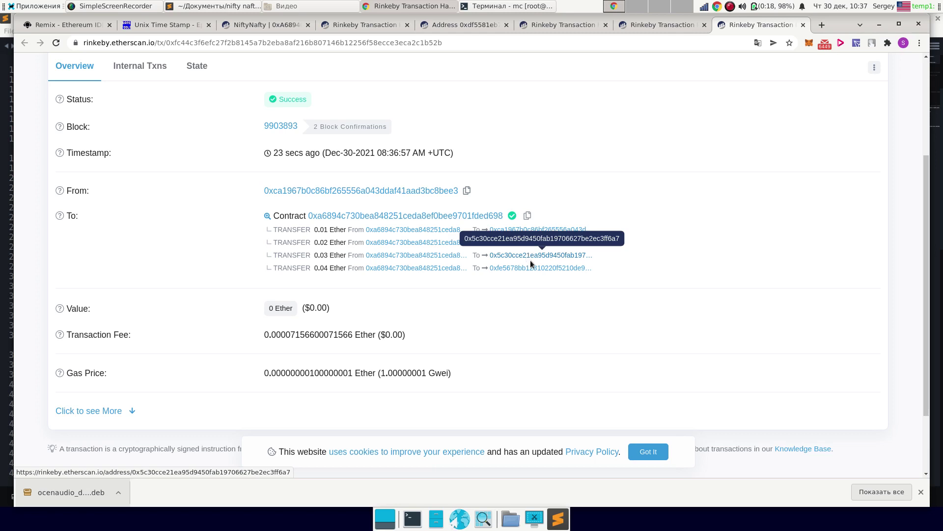
# Compare the withdrawal's recipient addresses with the address list in tz.txt in Sublime Text, and return to the transaction in Chrome.
pyautogui.hotkey('alt', 'Tab')
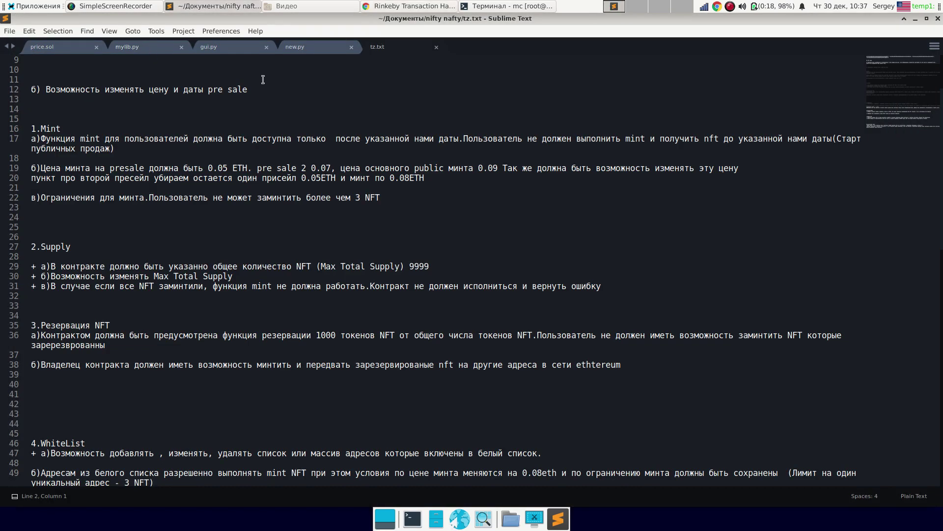
pyautogui.scroll(3, 100, 118)
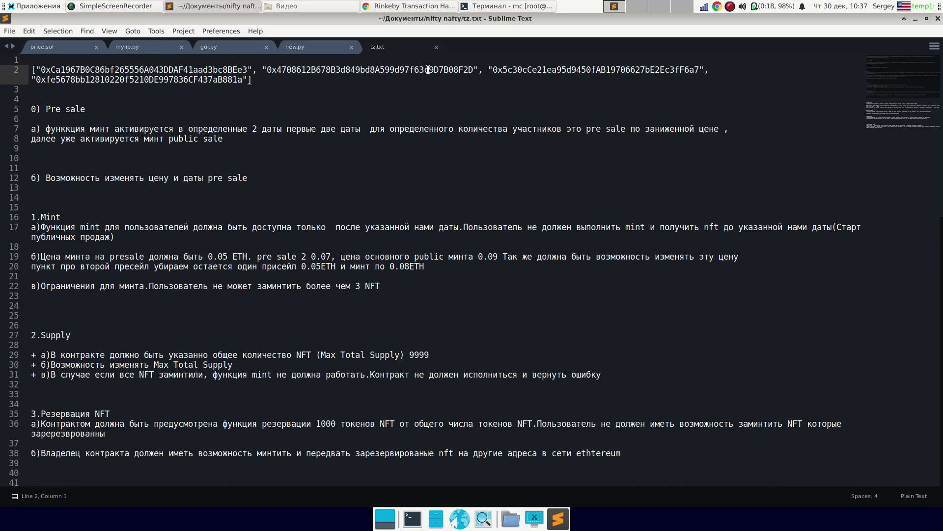
pyautogui.click(386, 5)
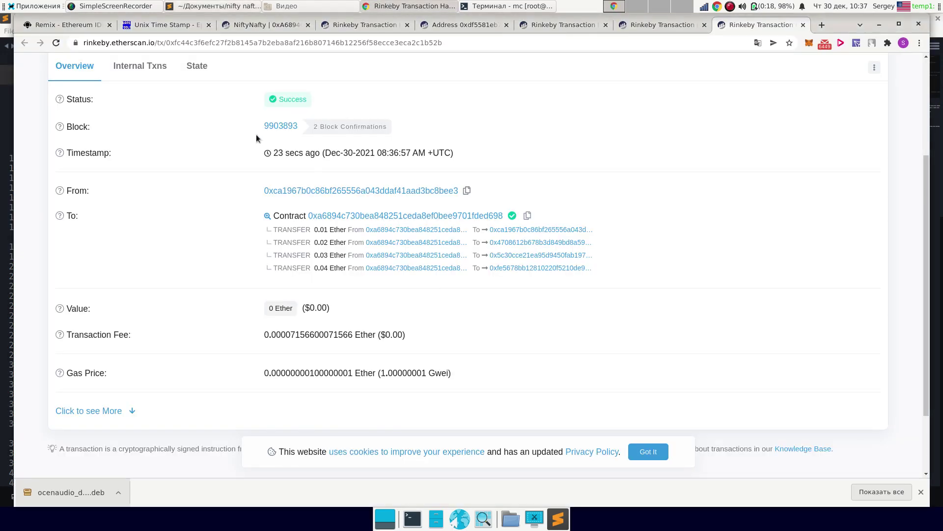
pyautogui.scroll(3, 256, 138)
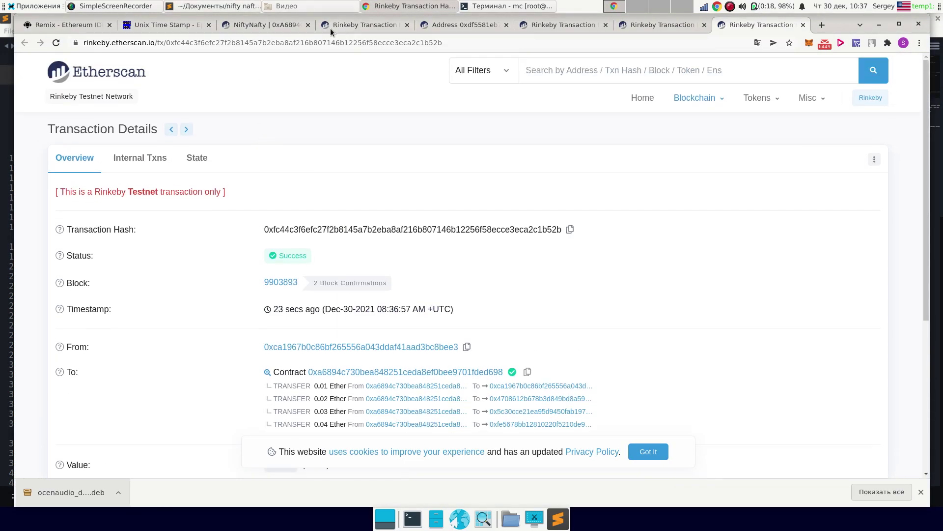
# Close all the Rinkeby transaction and address tabs, leaving the NiftyNafty contract page in front.
pyautogui.click(407, 25)
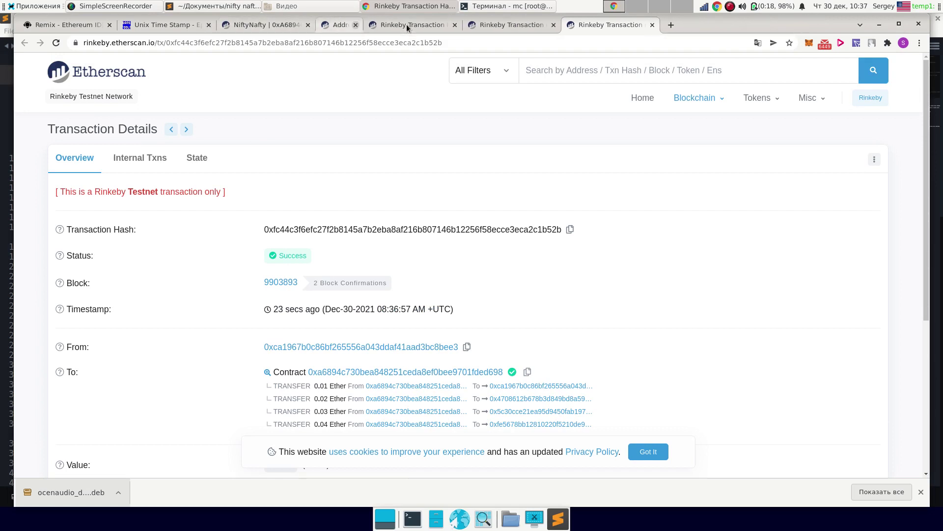
pyautogui.click(406, 25)
pyautogui.click(407, 25)
pyautogui.click(407, 25)
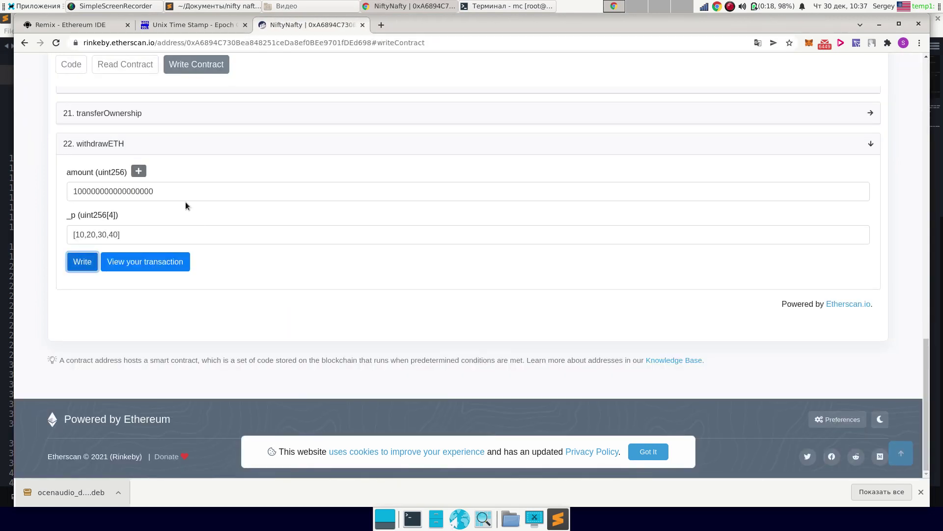
pyautogui.scroll(5, 182, 186)
pyautogui.scroll(3, 149, 107)
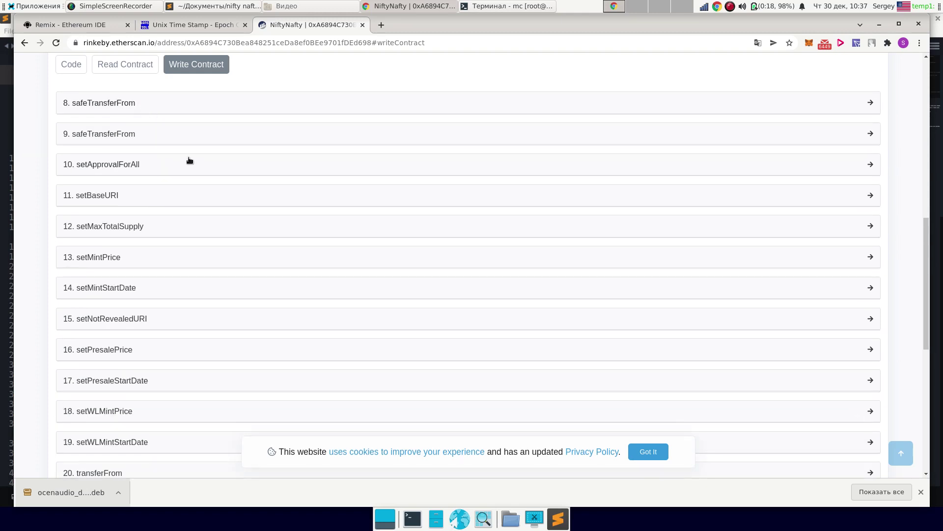
pyautogui.scroll(6, 189, 161)
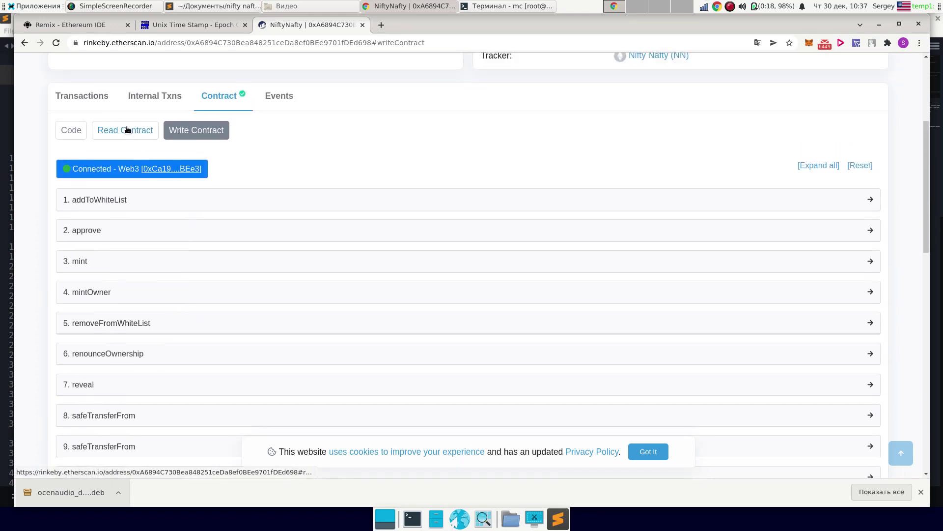
pyautogui.scroll(-3, 123, 101)
pyautogui.scroll(-1, 143, 128)
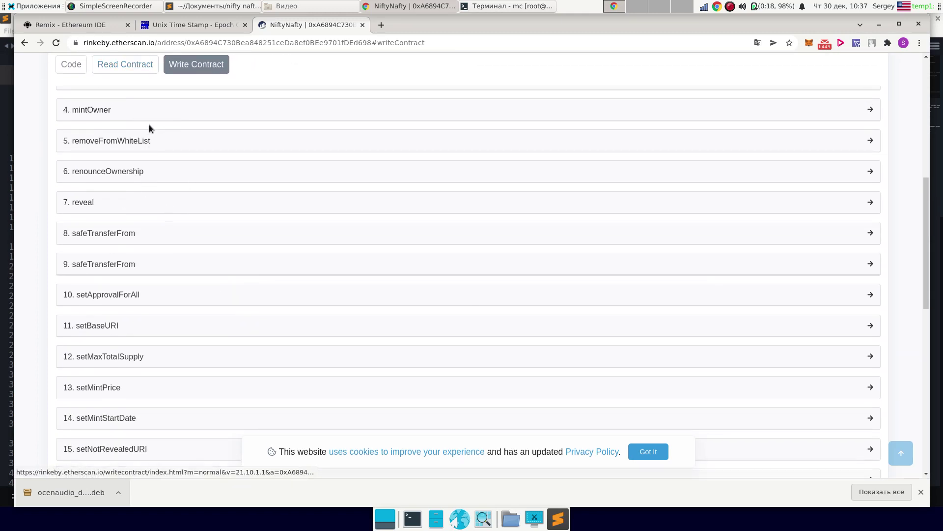
pyautogui.scroll(-1, 118, 158)
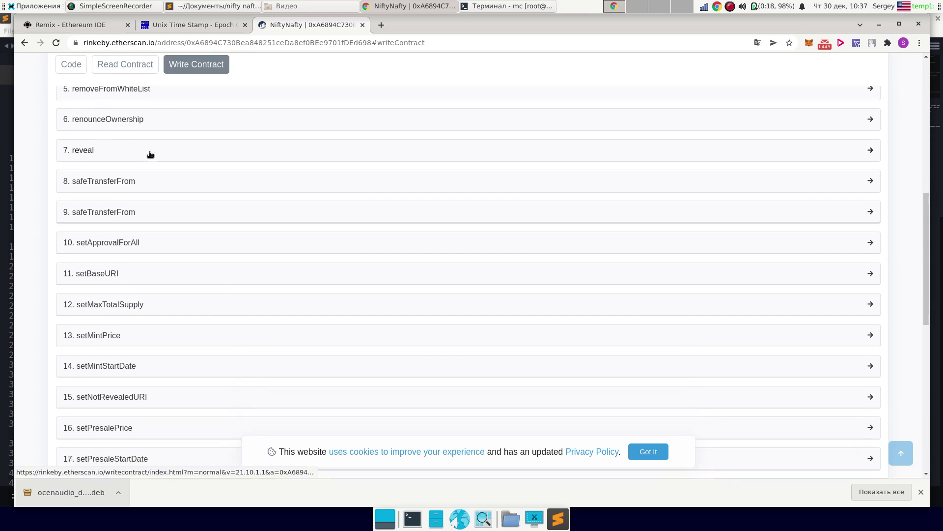
pyautogui.scroll(-2, 75, 148)
pyautogui.scroll(-1, 74, 148)
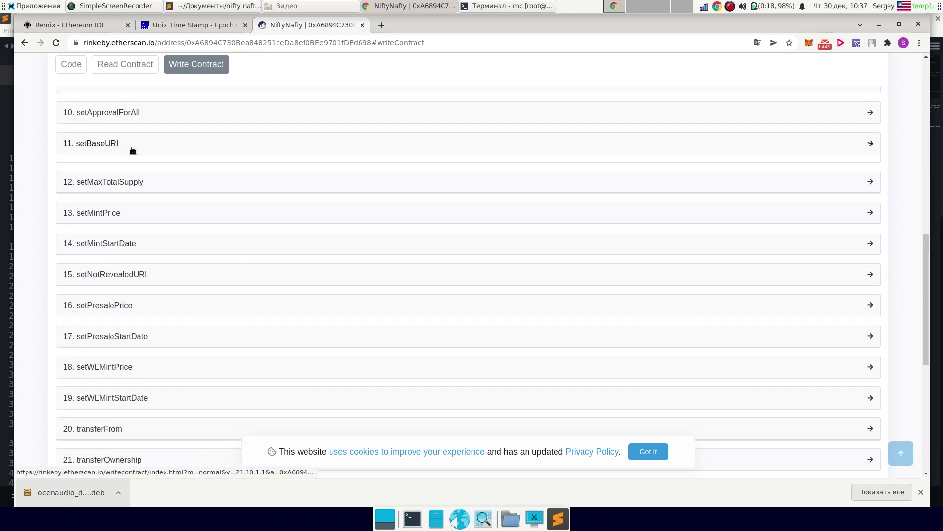
pyautogui.click(131, 150)
pyautogui.click(129, 186)
pyautogui.write('https://google.com/')
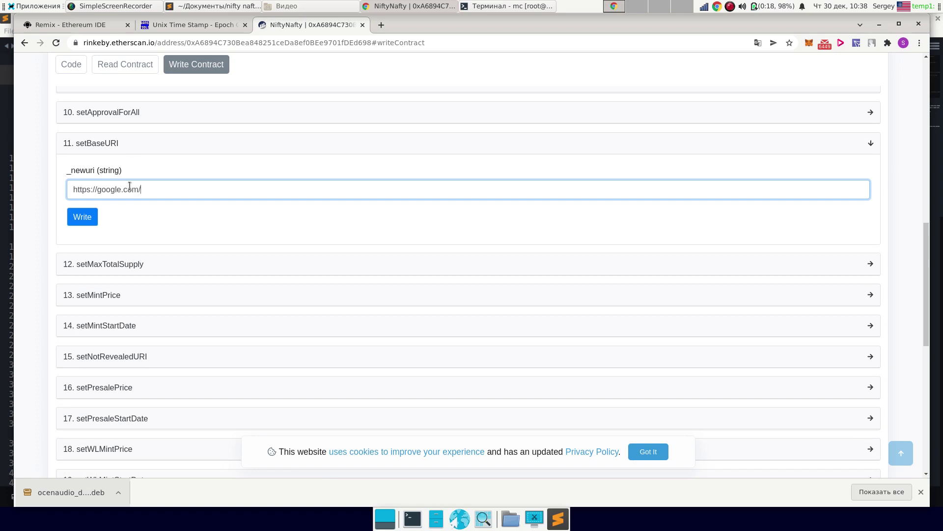
# Submit the setBaseURI call and approve its transaction in MetaMask.
pyautogui.click(94, 217)
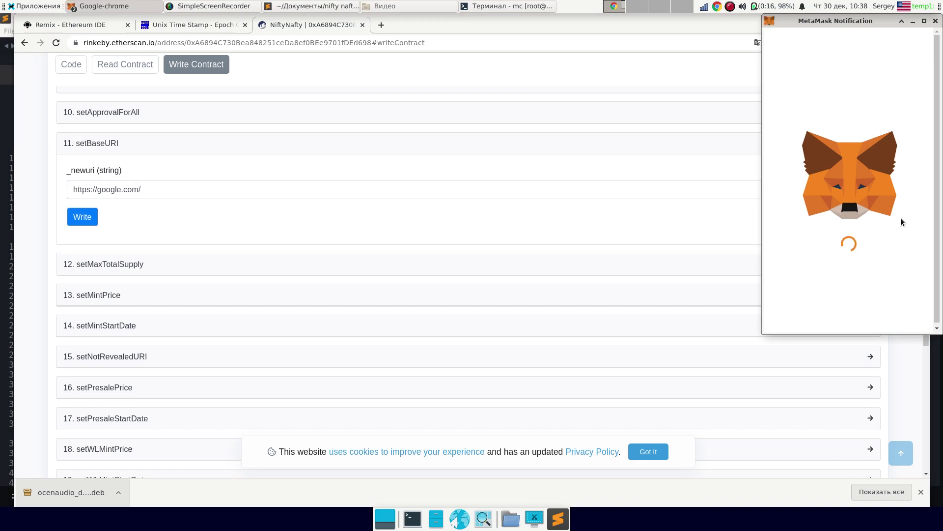
pyautogui.scroll(-2, 903, 253)
pyautogui.scroll(-3, 907, 275)
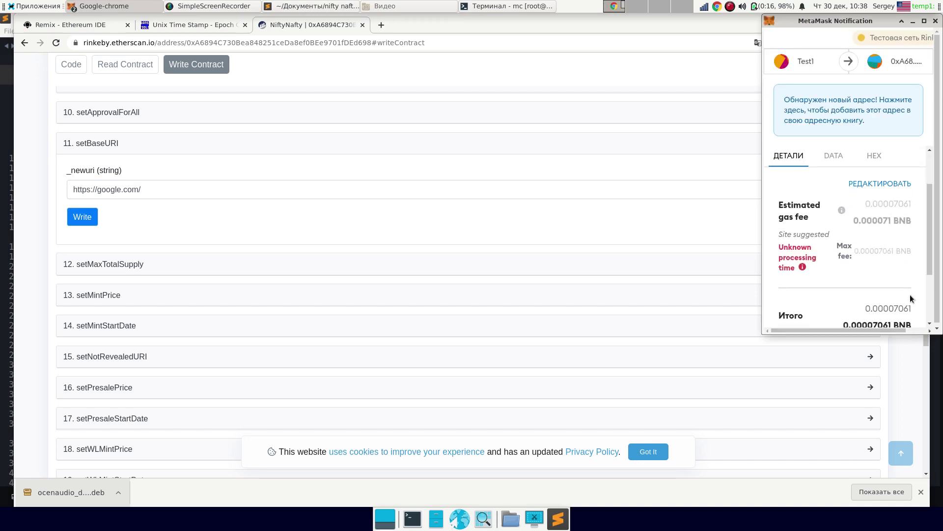
pyautogui.click(905, 310)
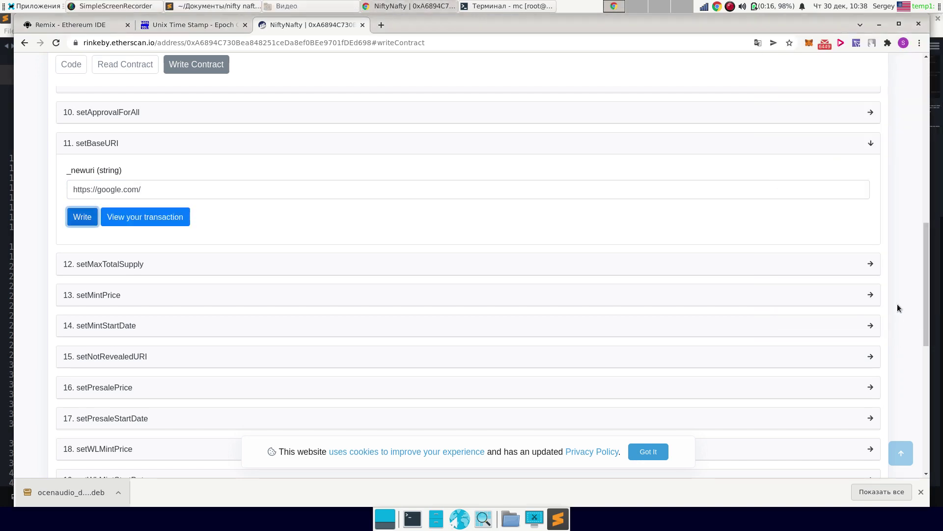
# Submit setMaxTotalSupply with amount 8888 and approve the transaction in MetaMask.
pyautogui.scroll(-4, 317, 187)
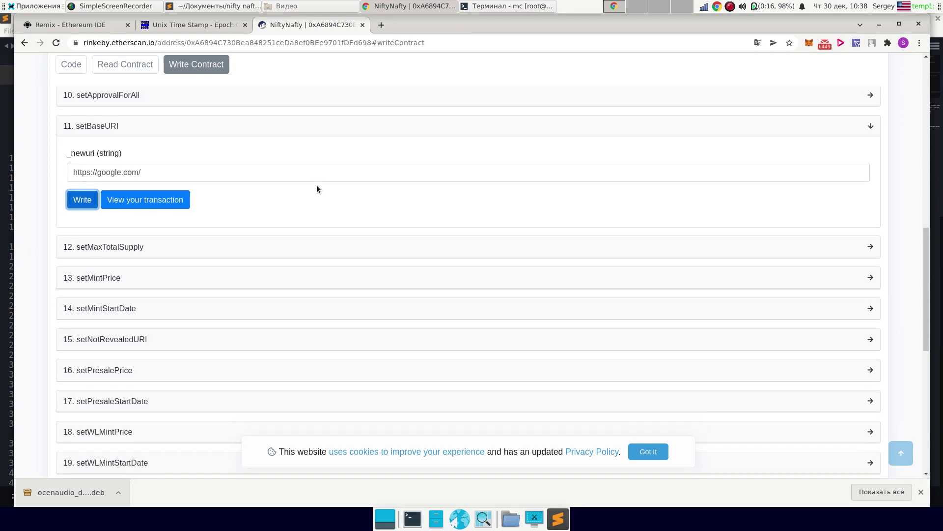
pyautogui.click(144, 163)
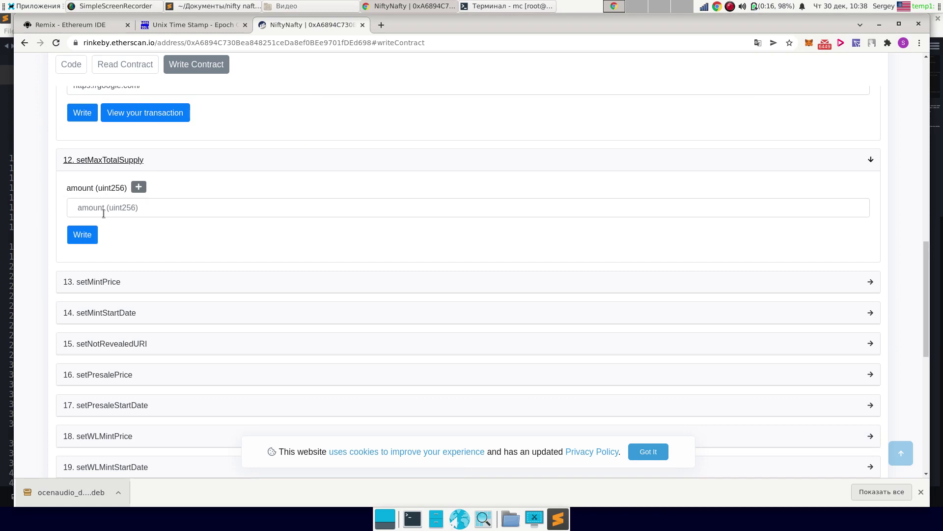
pyautogui.click(103, 210)
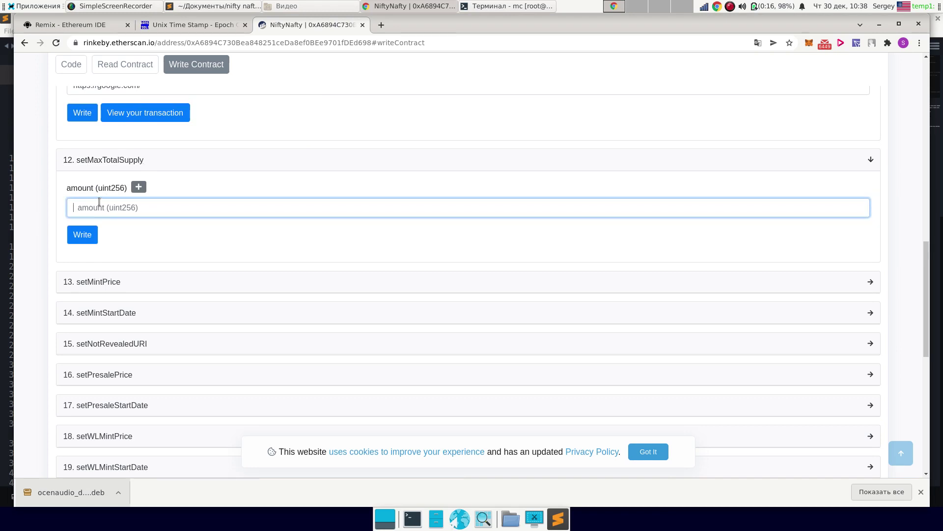
pyautogui.write('8888')
pyautogui.click(81, 235)
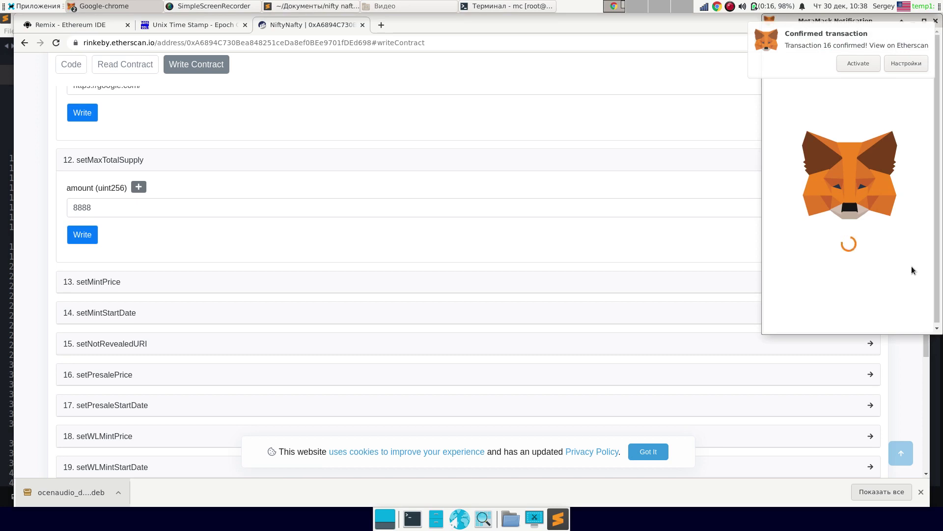
pyautogui.scroll(-3, 912, 267)
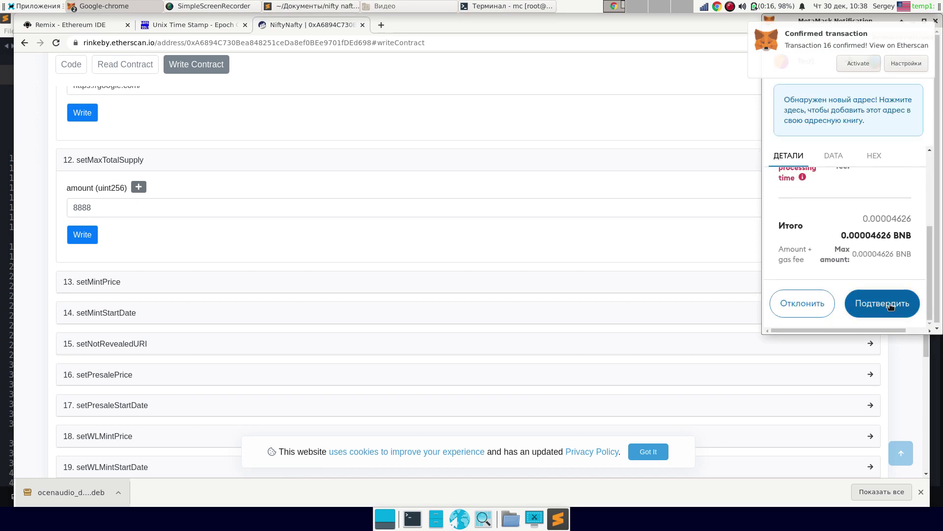
pyautogui.click(889, 304)
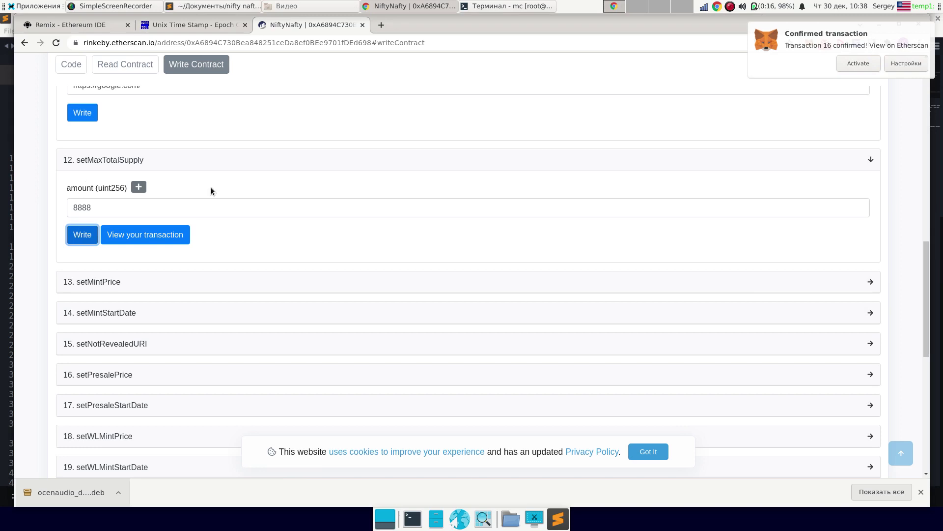
pyautogui.scroll(-5, 210, 191)
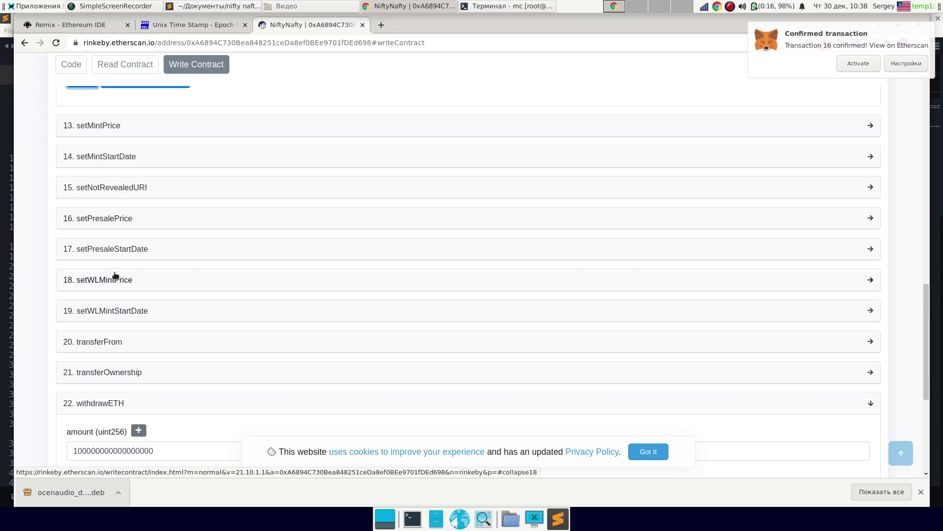
pyautogui.click(121, 129)
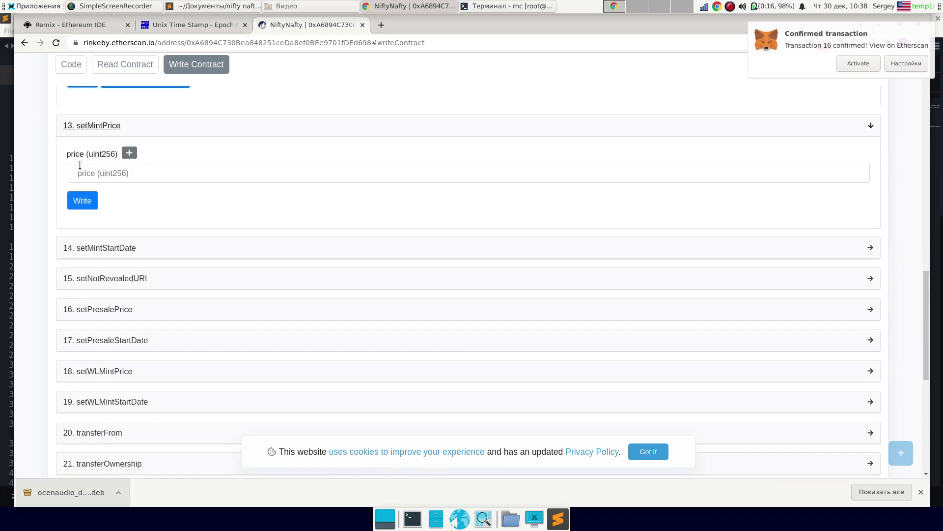
pyautogui.click(80, 174)
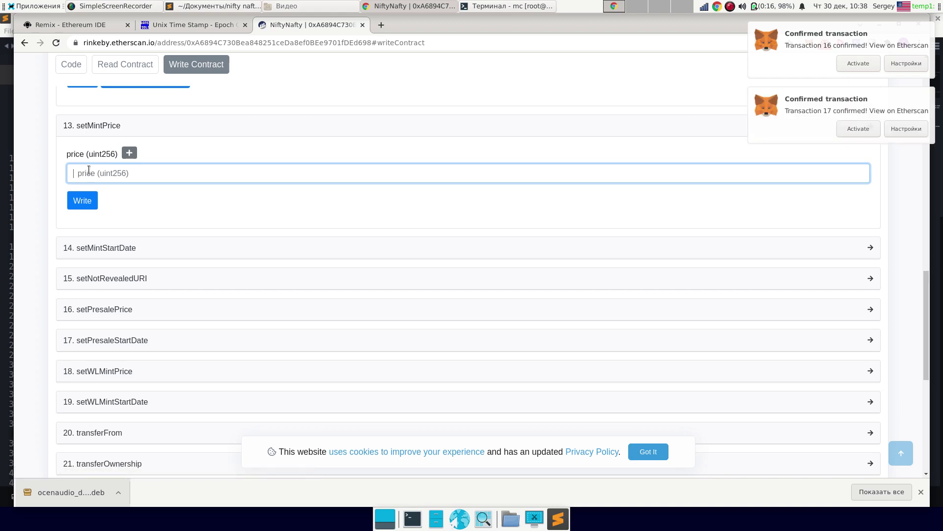
pyautogui.write('1')
pyautogui.write('000000000000000000')
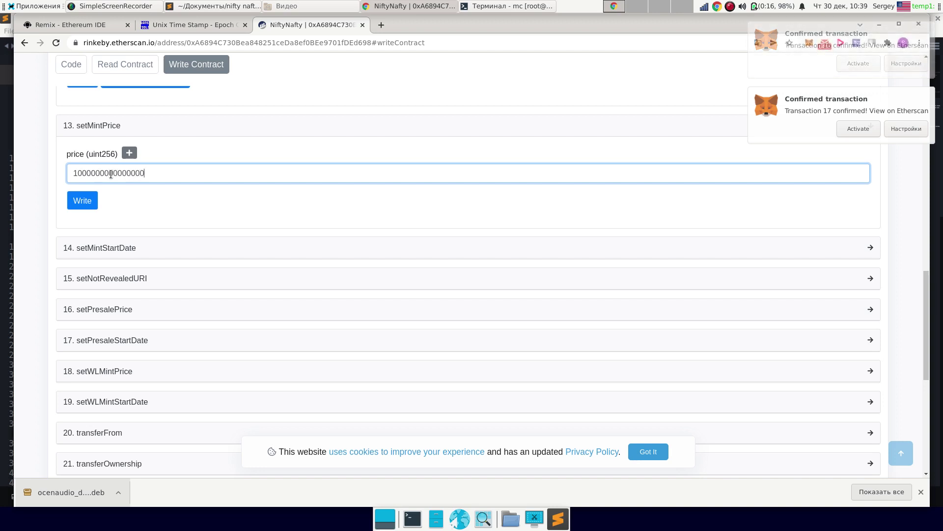
pyautogui.click(92, 205)
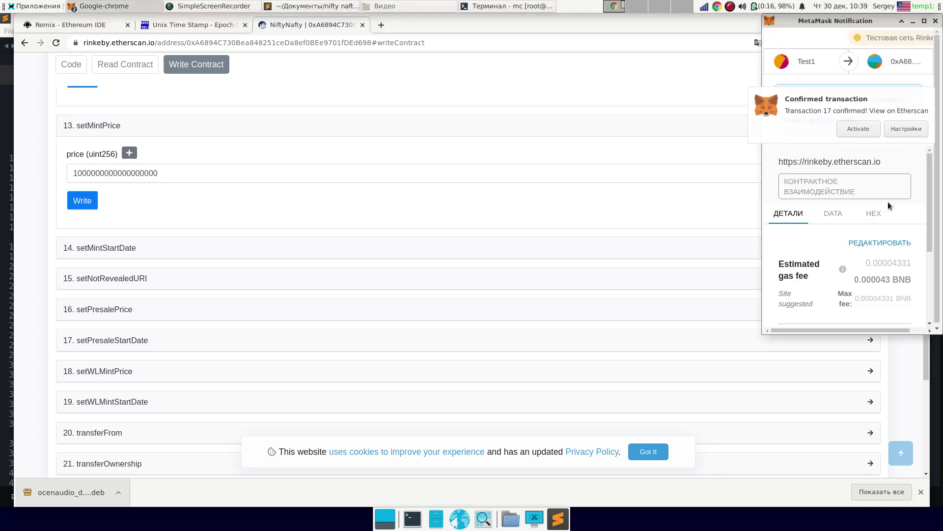
pyautogui.scroll(-5, 888, 201)
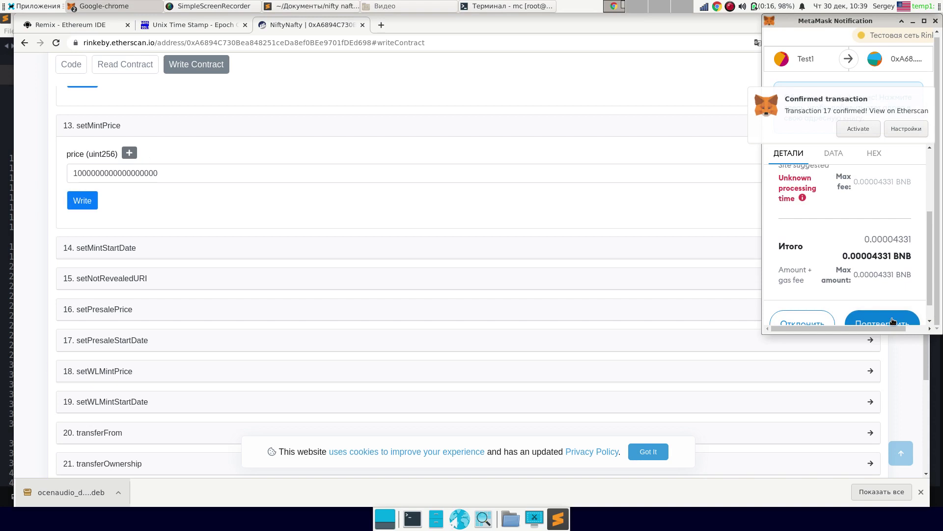
pyautogui.click(893, 321)
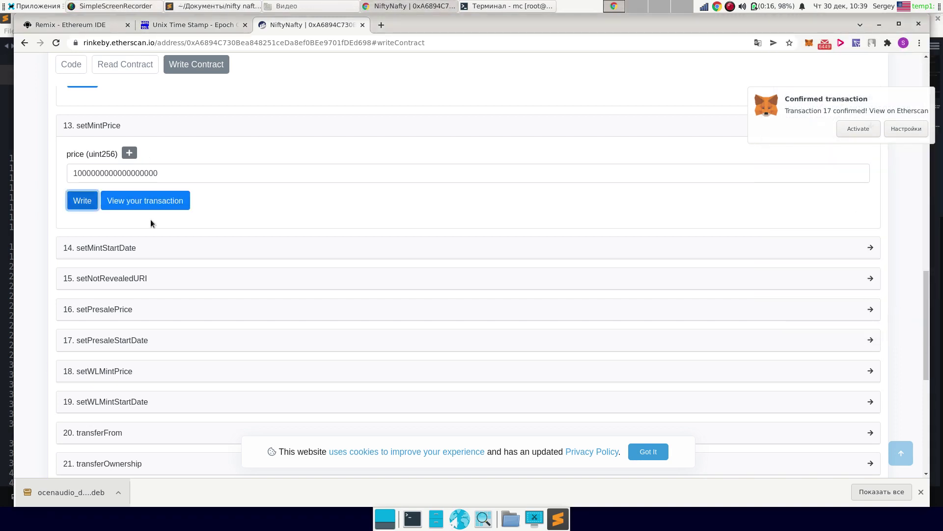
pyautogui.scroll(-5, 243, 192)
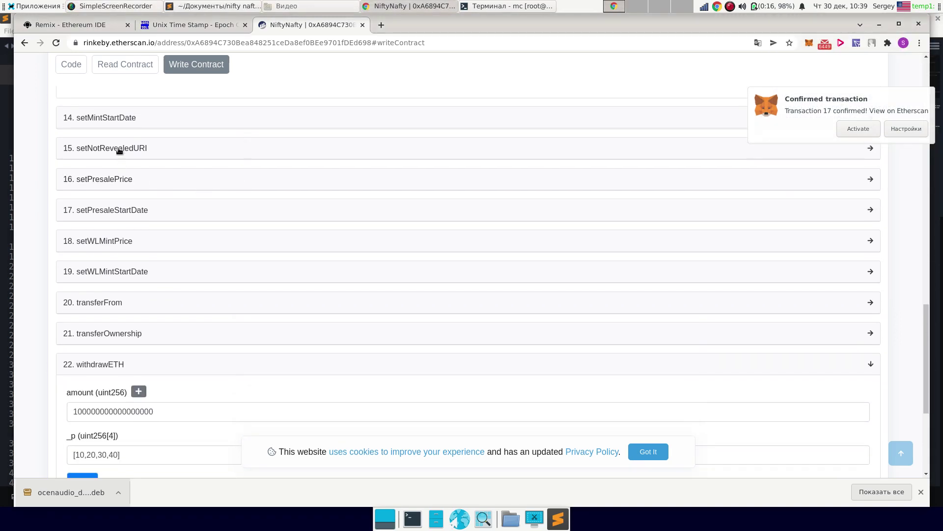
pyautogui.click(119, 149)
pyautogui.click(111, 194)
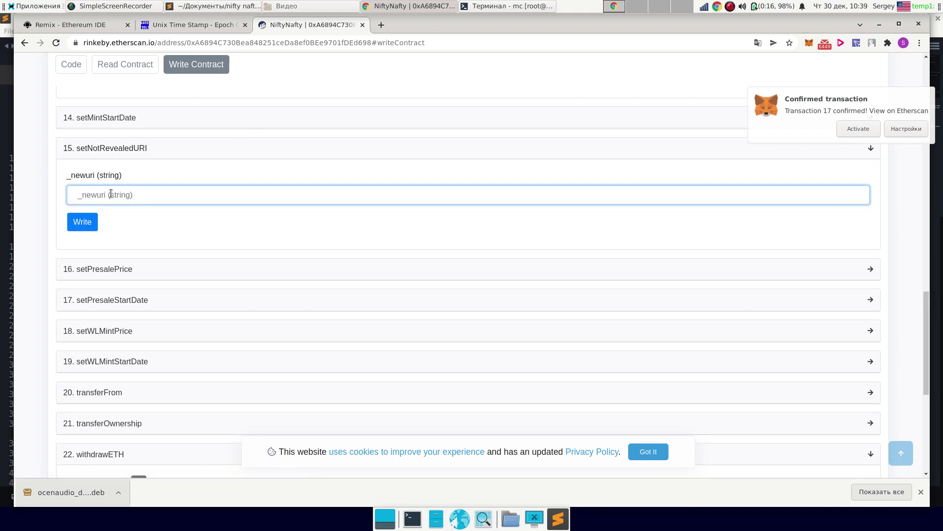
pyautogui.write('https://google.com/not-revealed/')
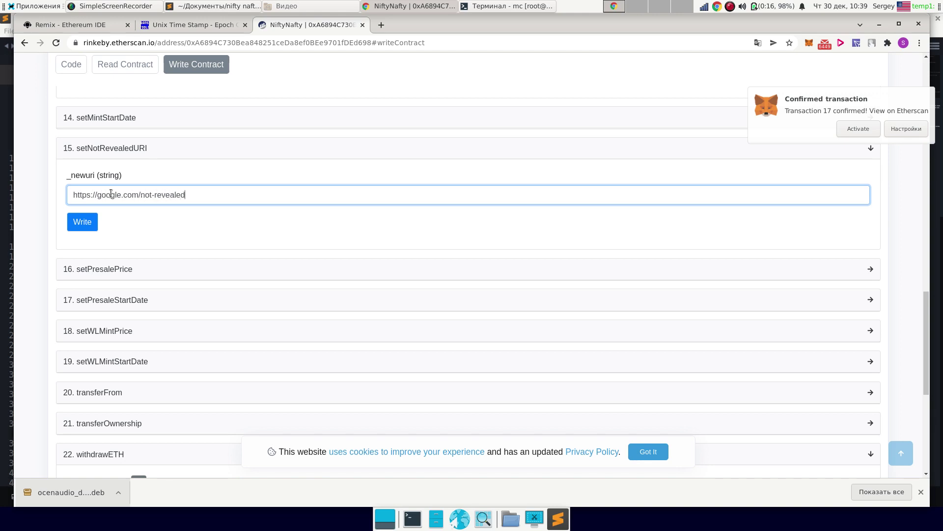
pyautogui.click(86, 226)
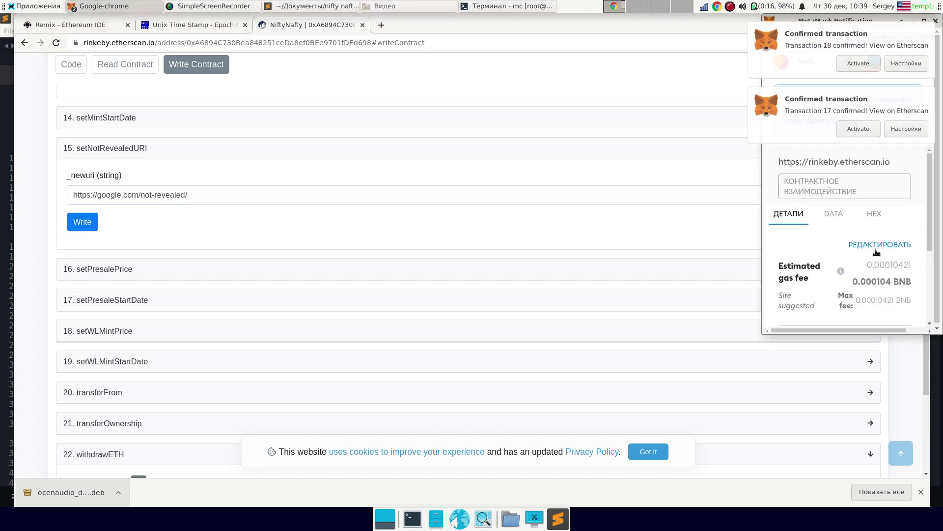
pyautogui.scroll(-5, 884, 263)
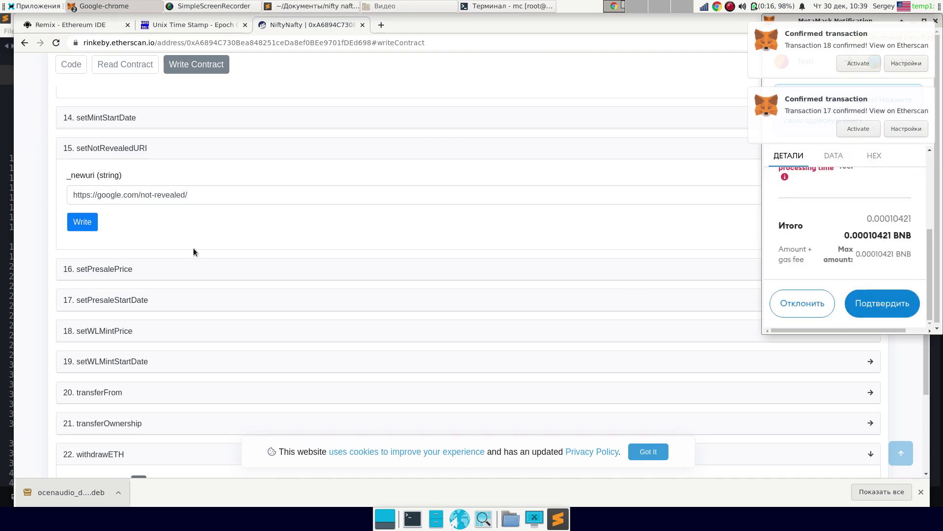
pyautogui.click(904, 296)
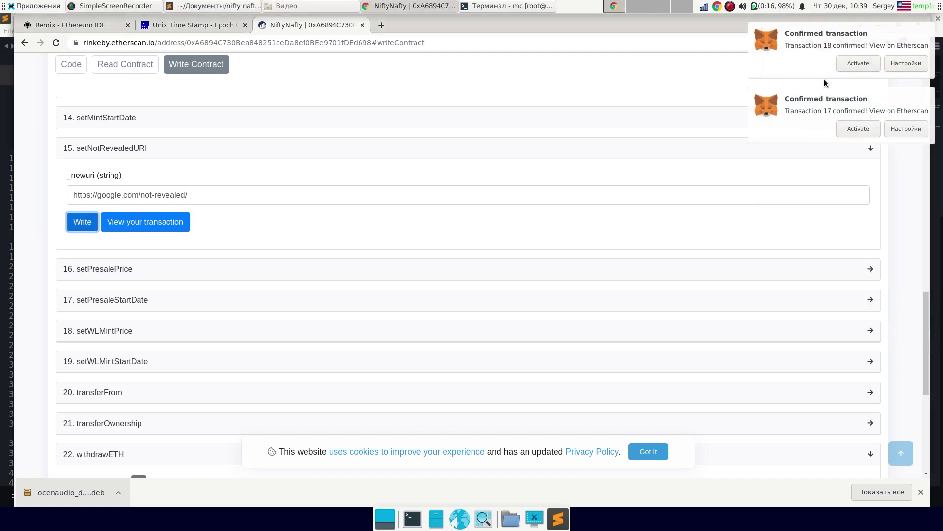
# Dismiss the transaction notifications and review the wallet's recent activity in MetaMask.
pyautogui.scroll(-1, 203, 218)
pyautogui.scroll(-6, 203, 216)
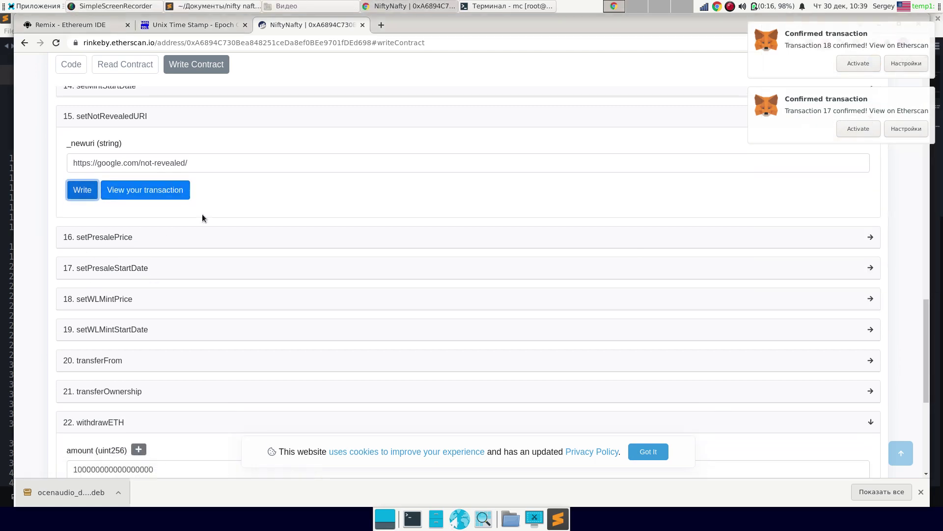
pyautogui.scroll(20, 215, 207)
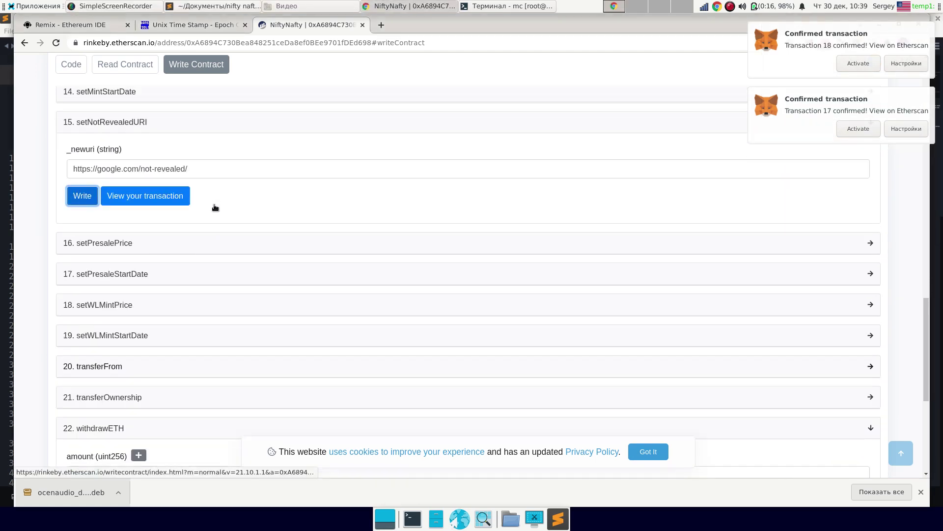
pyautogui.scroll(5, 215, 207)
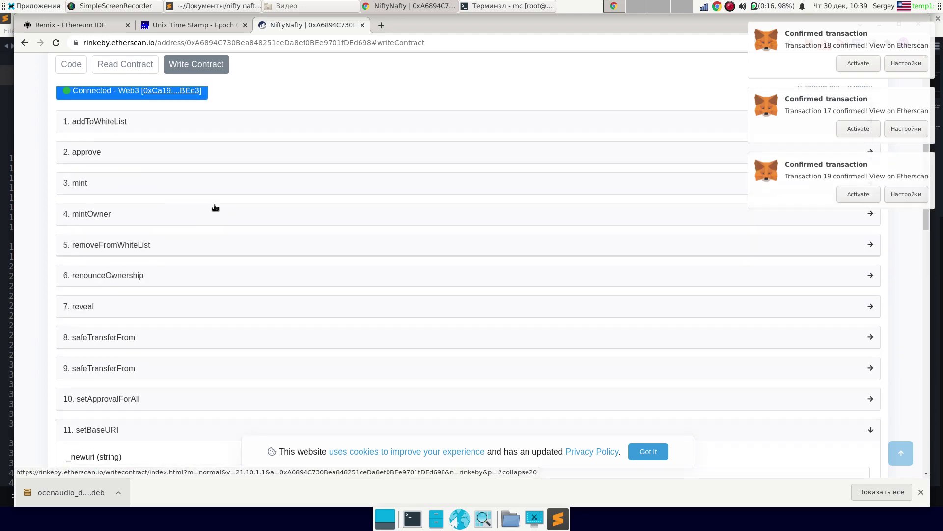
pyautogui.scroll(10, 297, 126)
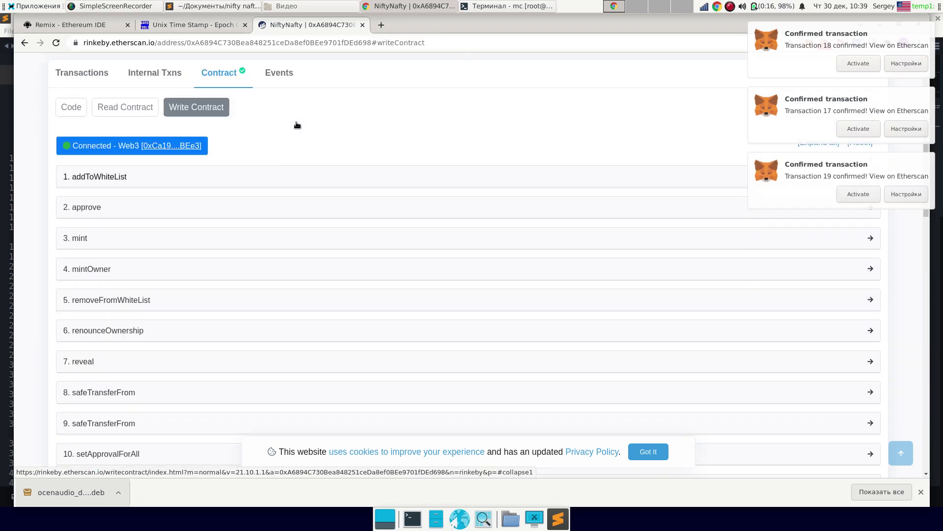
pyautogui.click(846, 51)
pyautogui.click(811, 116)
pyautogui.click(790, 184)
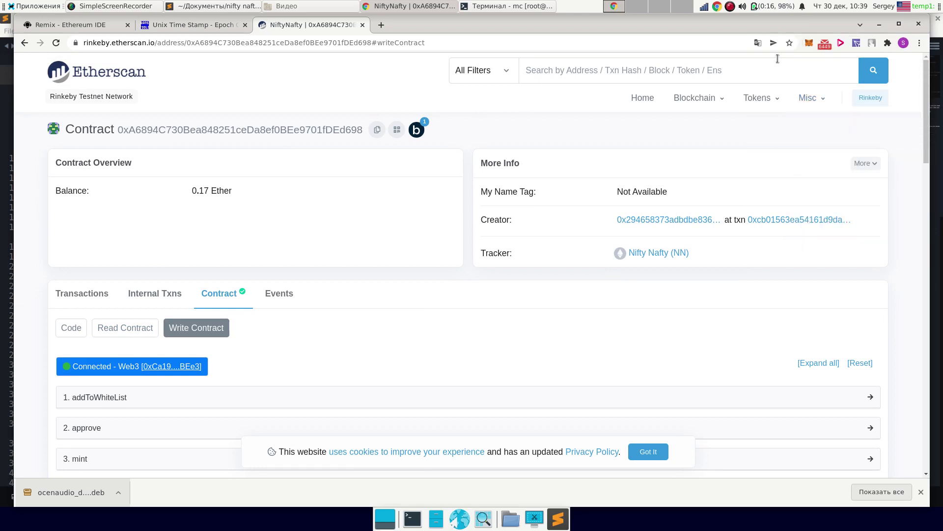
pyautogui.click(809, 45)
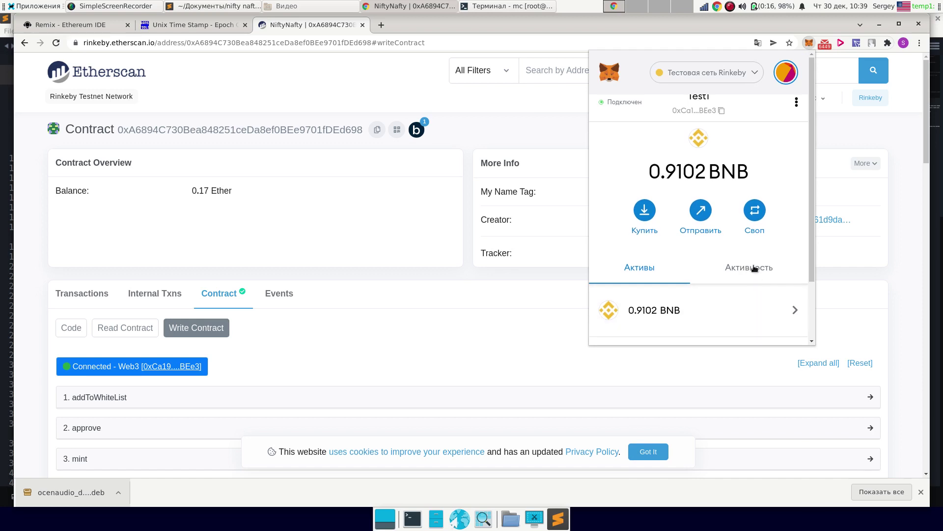
pyautogui.click(754, 269)
pyautogui.scroll(-3, 750, 215)
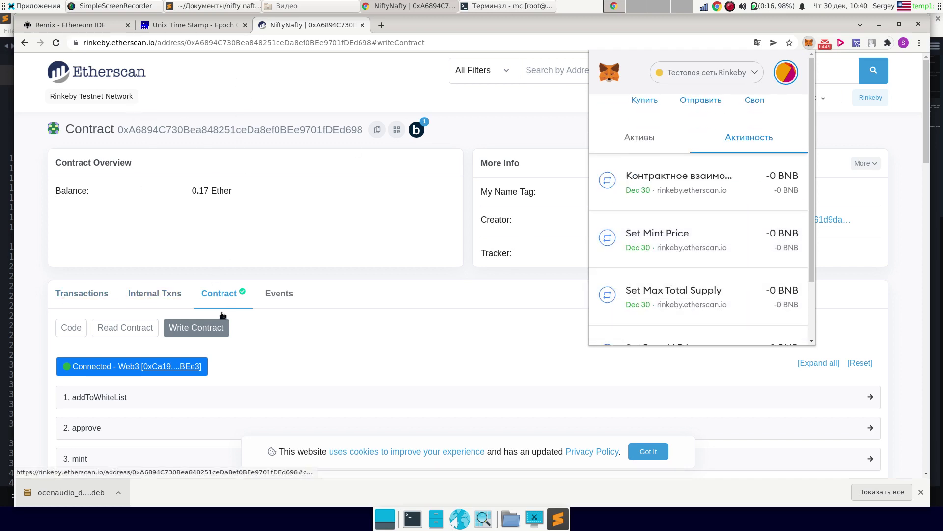
# Reload the contract page and check the getMaxTotalSupply and getMintPrice read functions.
pyautogui.click(56, 43)
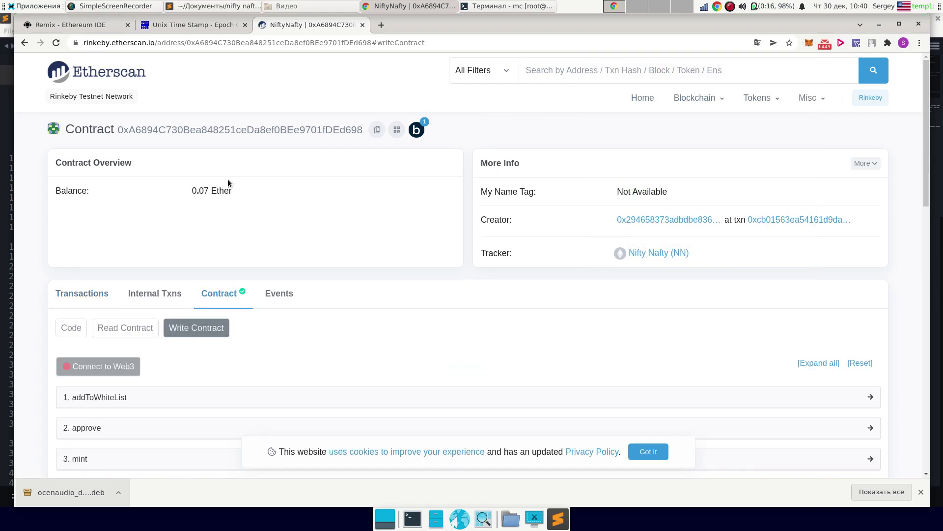
pyautogui.scroll(-1, 228, 173)
pyautogui.click(129, 302)
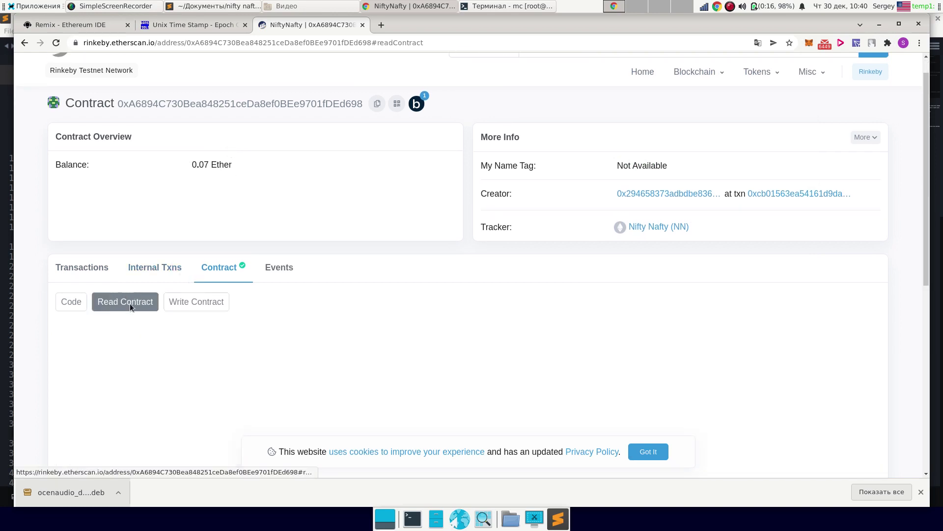
pyautogui.scroll(-5, 197, 188)
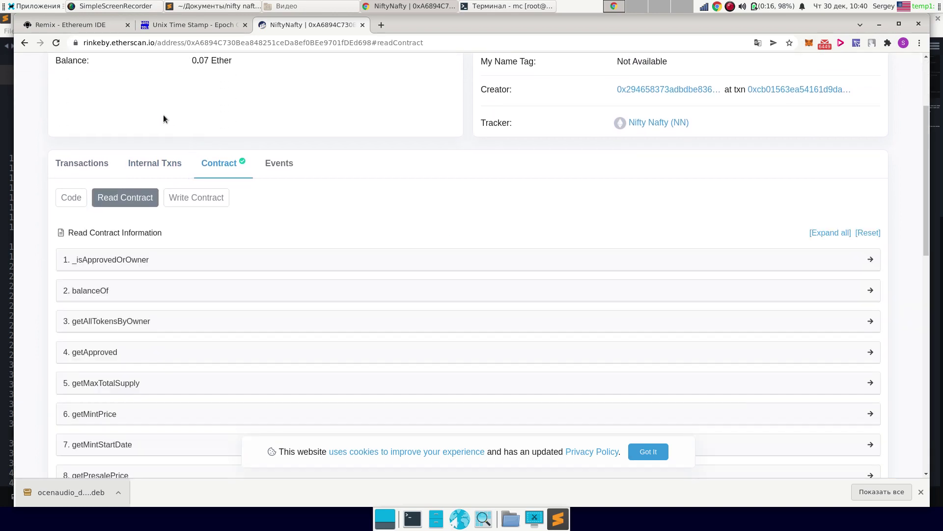
pyautogui.scroll(-1, 211, 160)
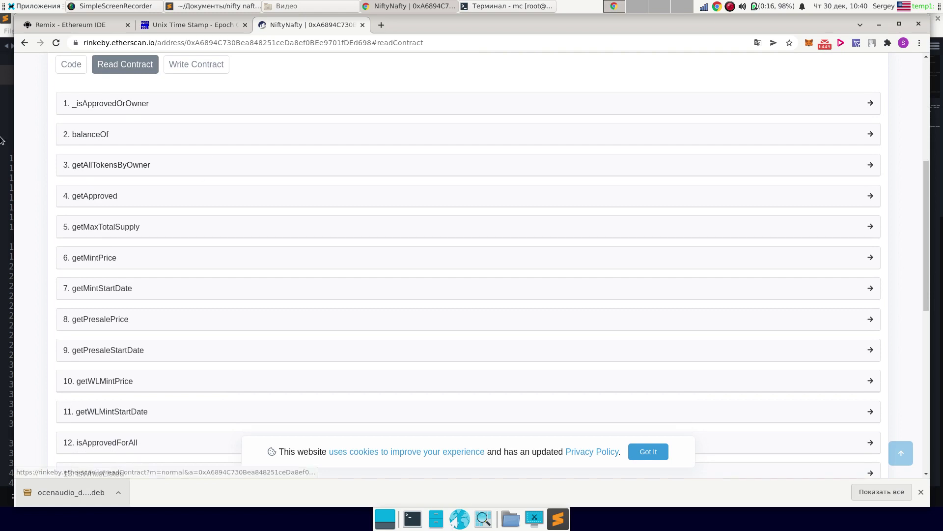
pyautogui.scroll(-3, 32, 158)
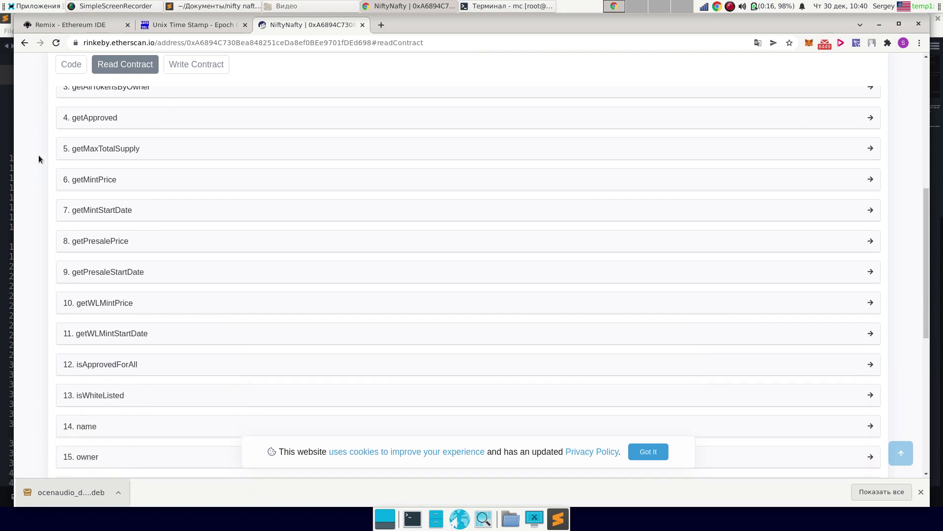
pyautogui.click(130, 154)
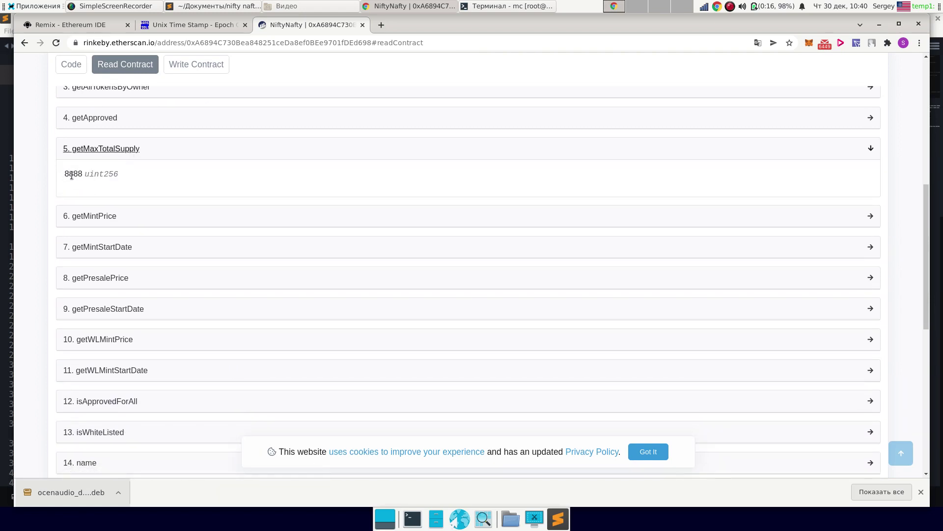
pyautogui.click(161, 157)
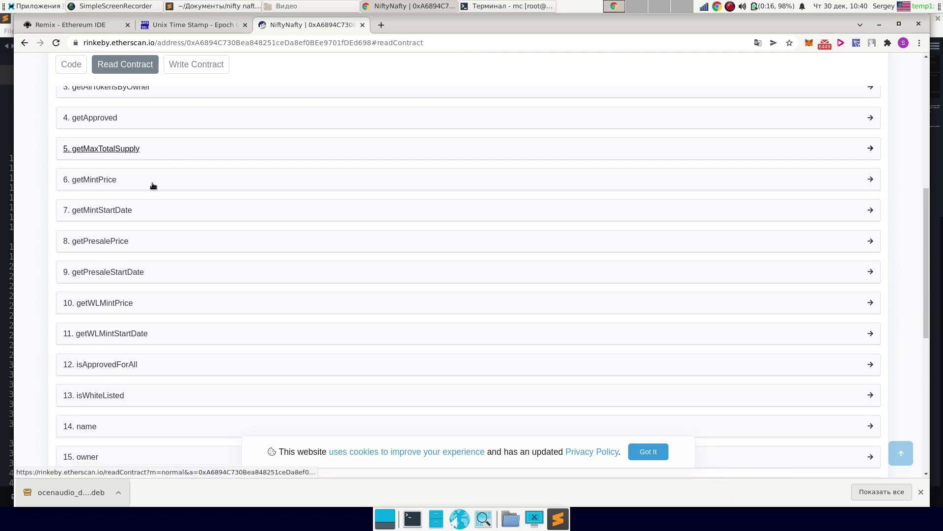
pyautogui.click(152, 185)
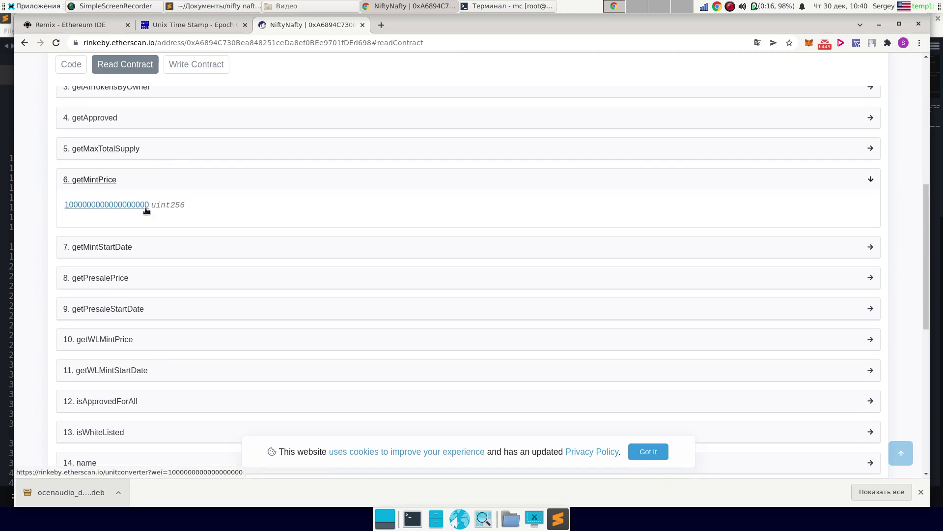
pyautogui.click(167, 183)
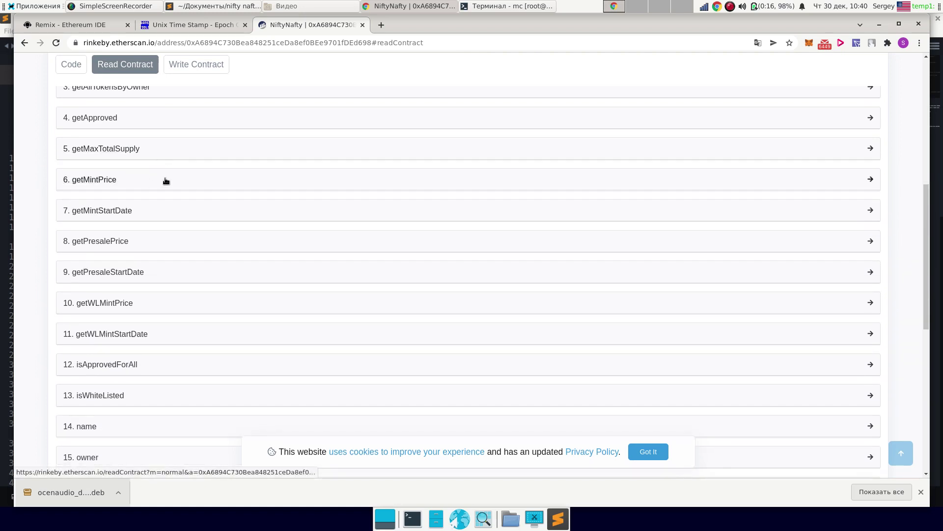
# Query the contract's tokenURI read function for tokenId 1.
pyautogui.scroll(-2, 160, 164)
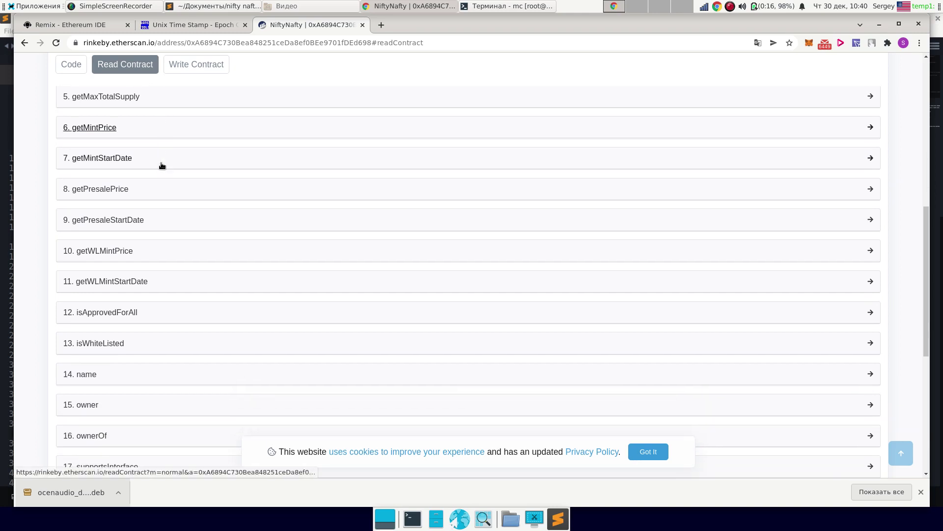
pyautogui.scroll(-5, 162, 165)
pyautogui.scroll(-4, 161, 166)
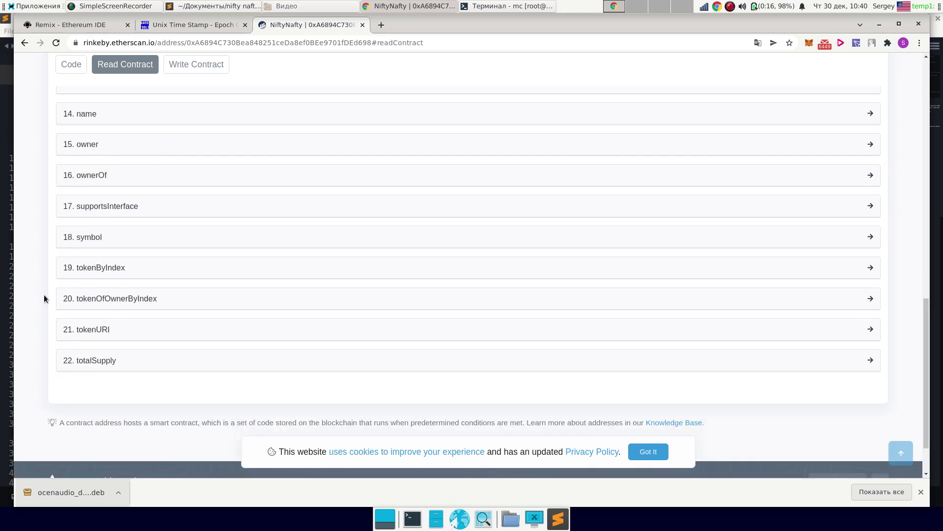
pyautogui.click(143, 332)
pyautogui.scroll(-2, 156, 274)
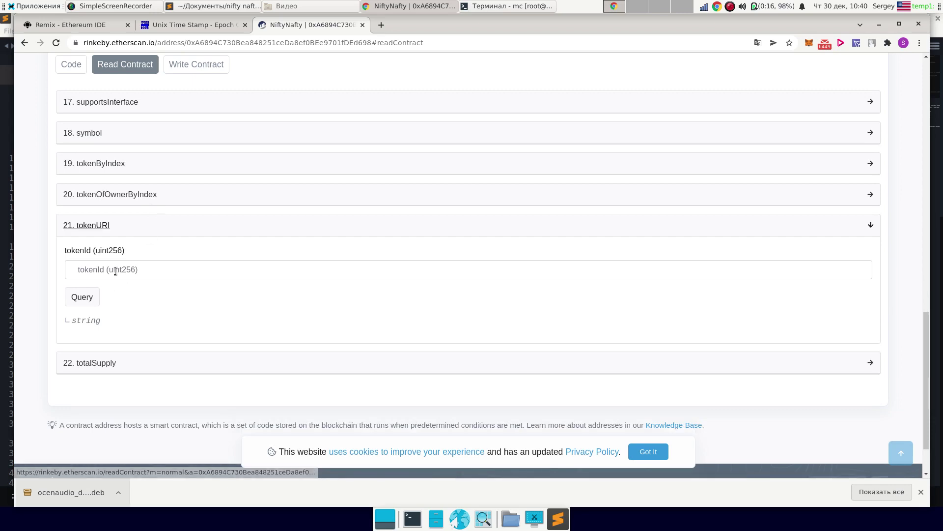
pyautogui.click(115, 271)
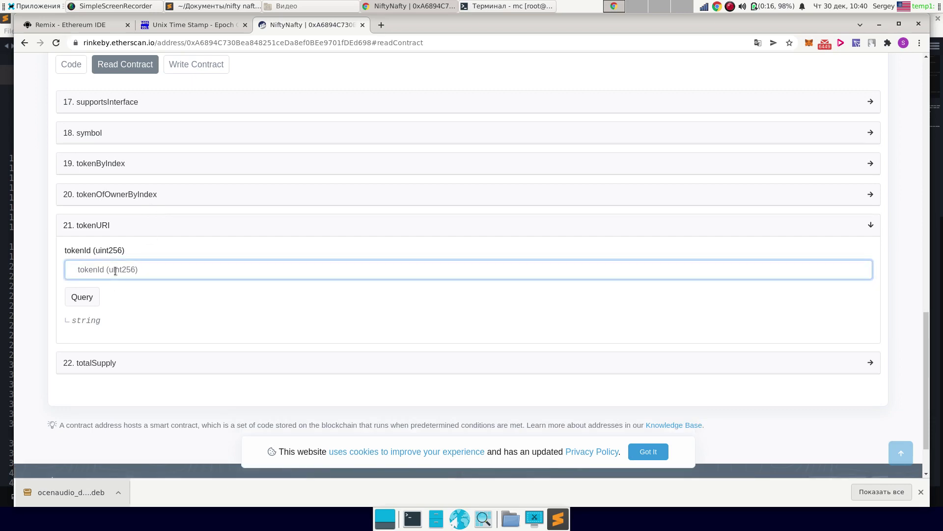
pyautogui.write('1')
pyautogui.click(82, 297)
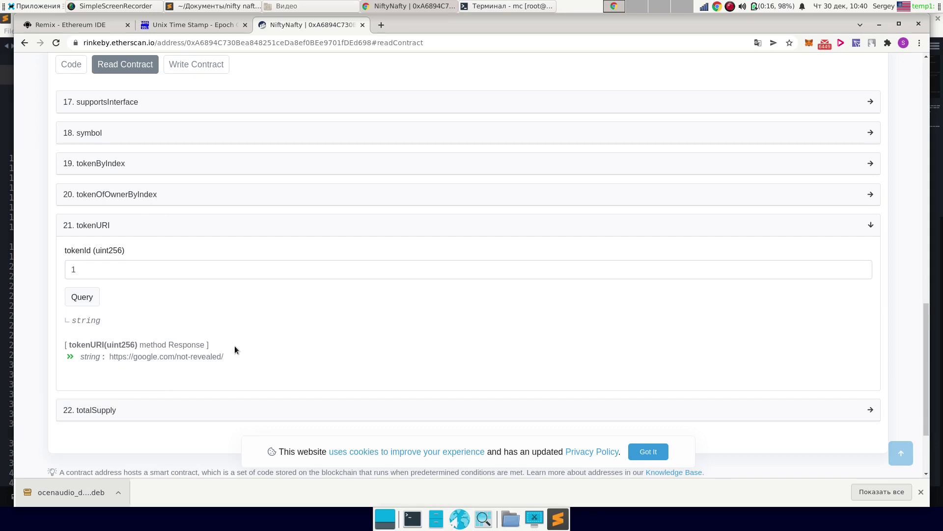
# Expand the contract's reveal write function and reconnect the page to the MetaMask wallet.
pyautogui.scroll(7, 123, 191)
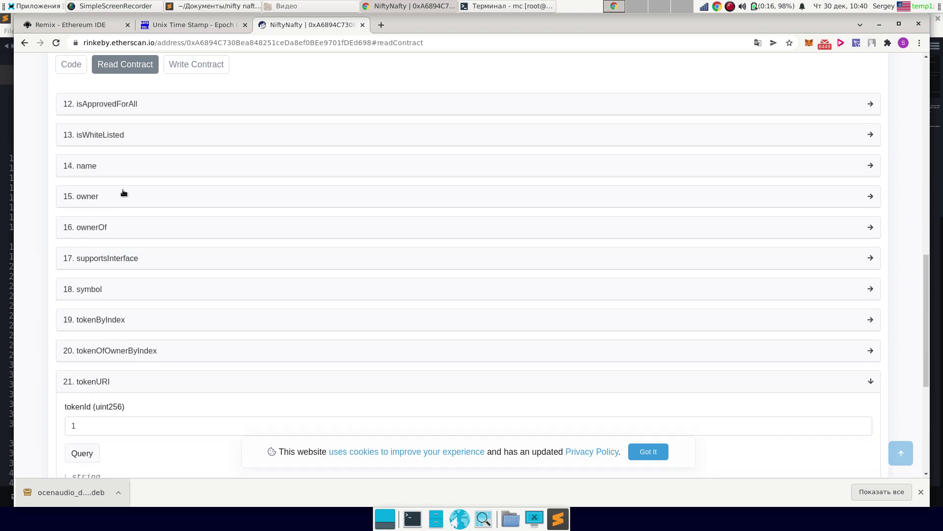
pyautogui.click(185, 69)
pyautogui.scroll(4, 137, 148)
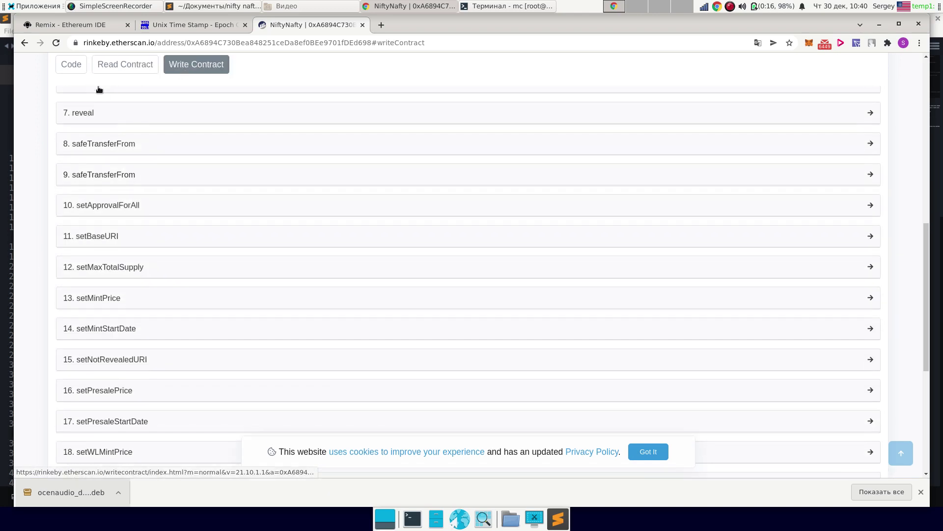
pyautogui.click(103, 199)
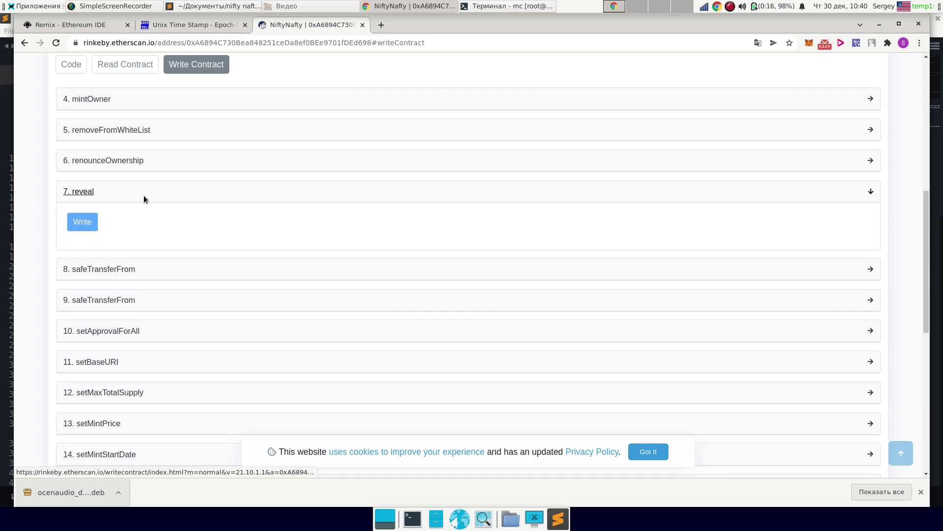
pyautogui.scroll(4, 143, 200)
pyautogui.click(122, 287)
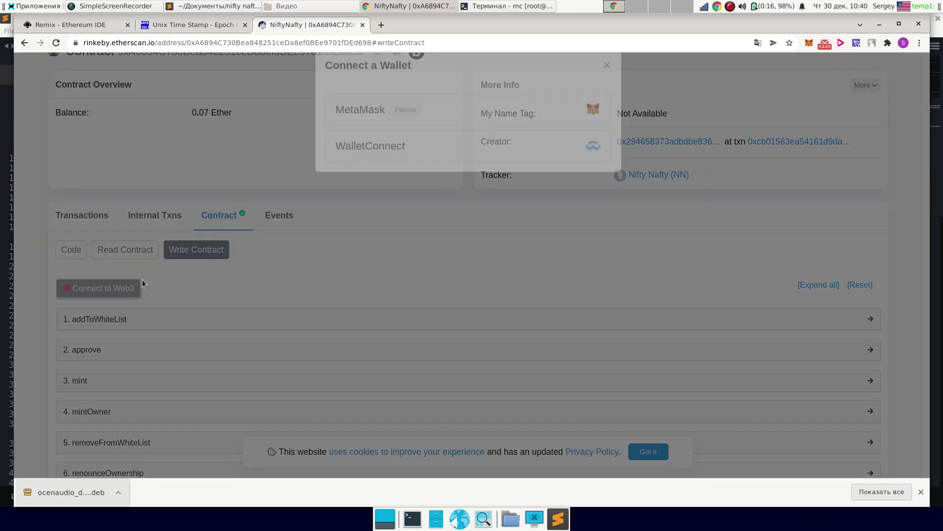
pyautogui.click(591, 137)
pyautogui.click(555, 139)
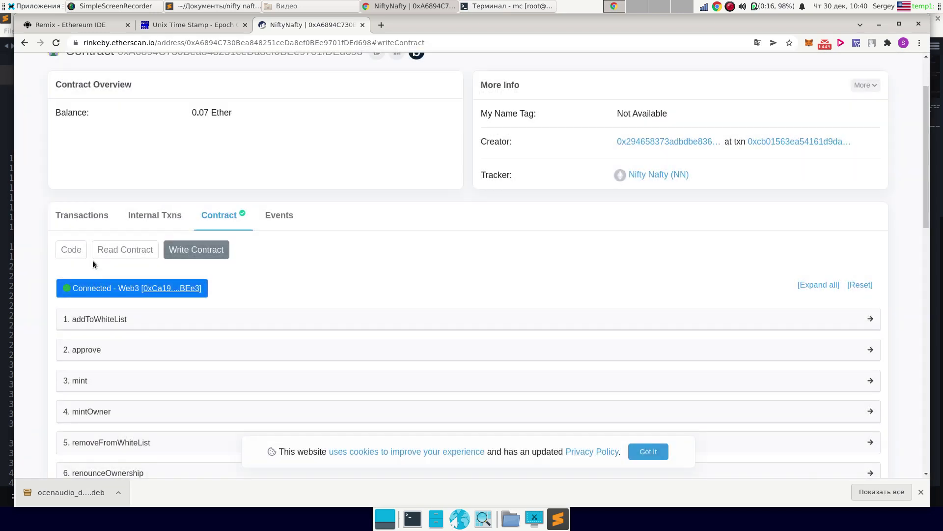
# Submit the reveal call and approve its transaction in MetaMask.
pyautogui.scroll(-4, 102, 228)
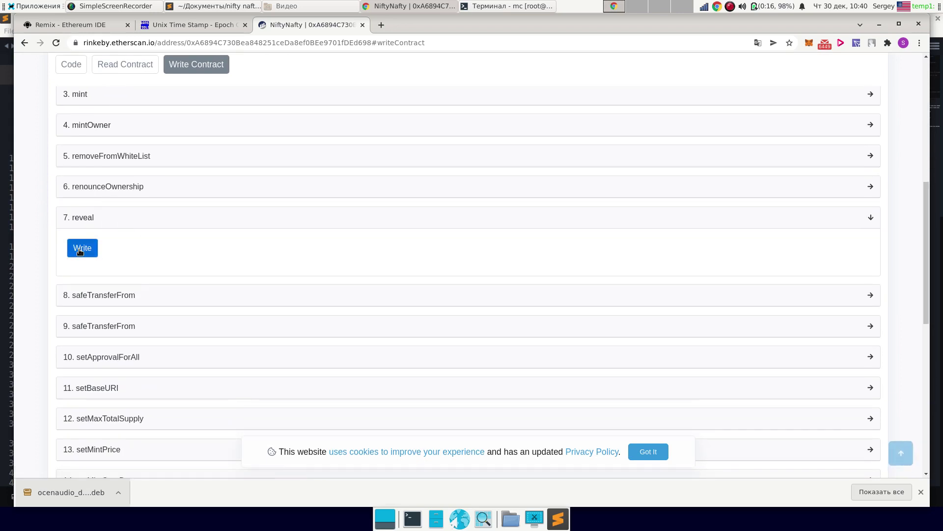
pyautogui.click(92, 247)
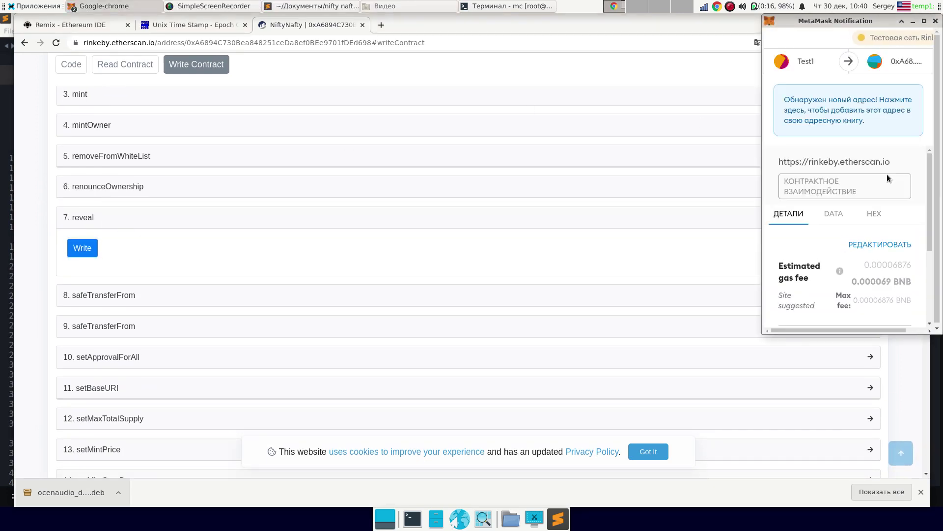
pyautogui.scroll(-5, 886, 174)
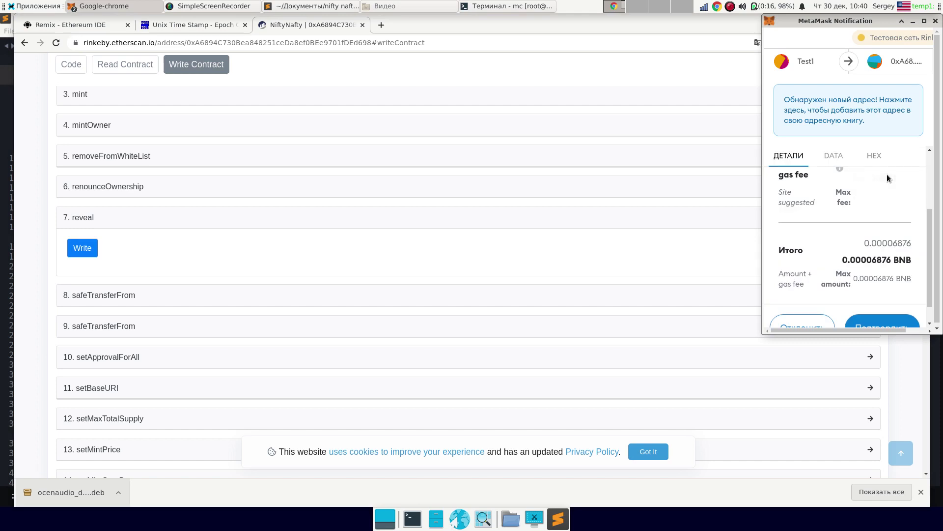
pyautogui.click(887, 315)
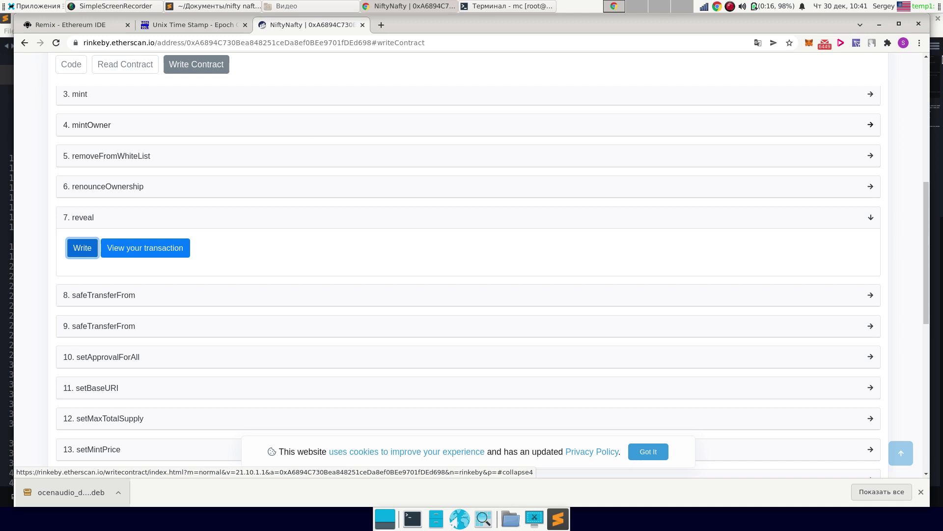
# Check the status of the Reveal transaction in MetaMask's account activity.
pyautogui.click(808, 48)
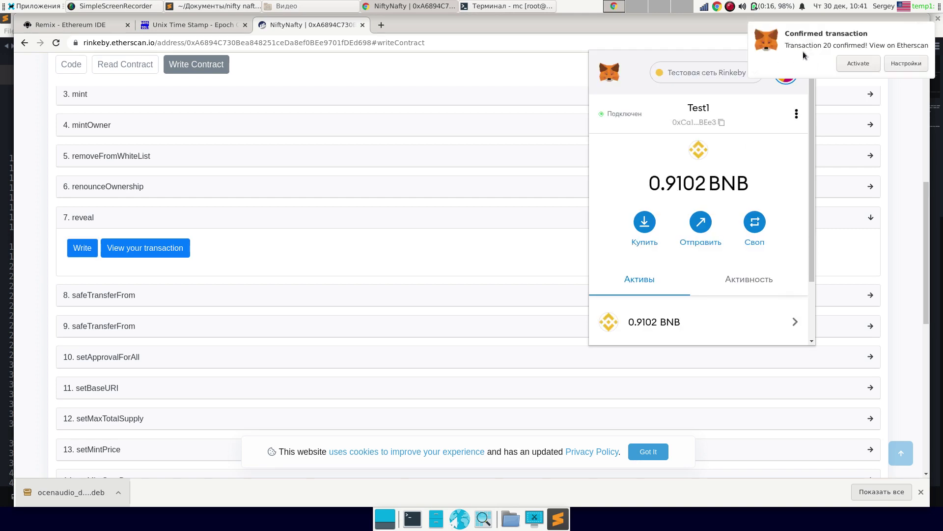
pyautogui.click(747, 284)
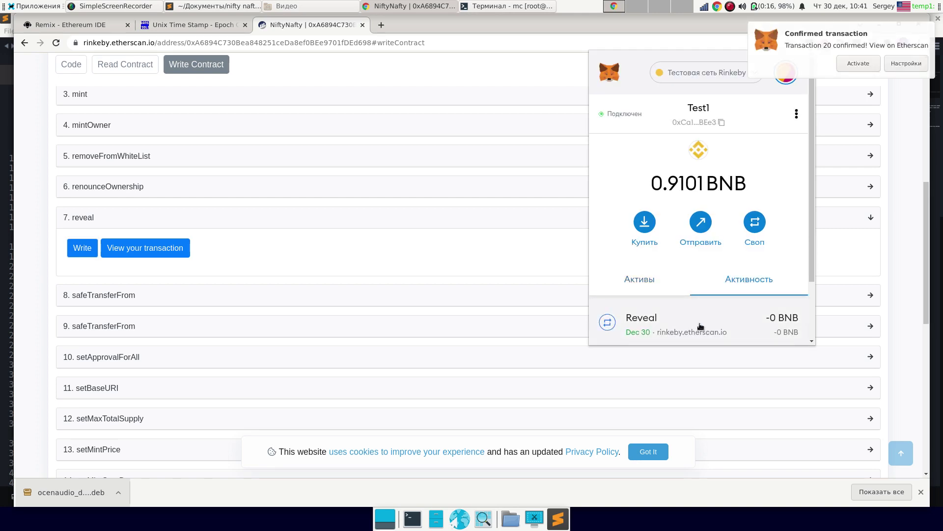
# Return to the contract's read functions, query tokenURI again for tokenId 1 and highlight the returned URI.
pyautogui.scroll(5, 209, 166)
pyautogui.click(125, 93)
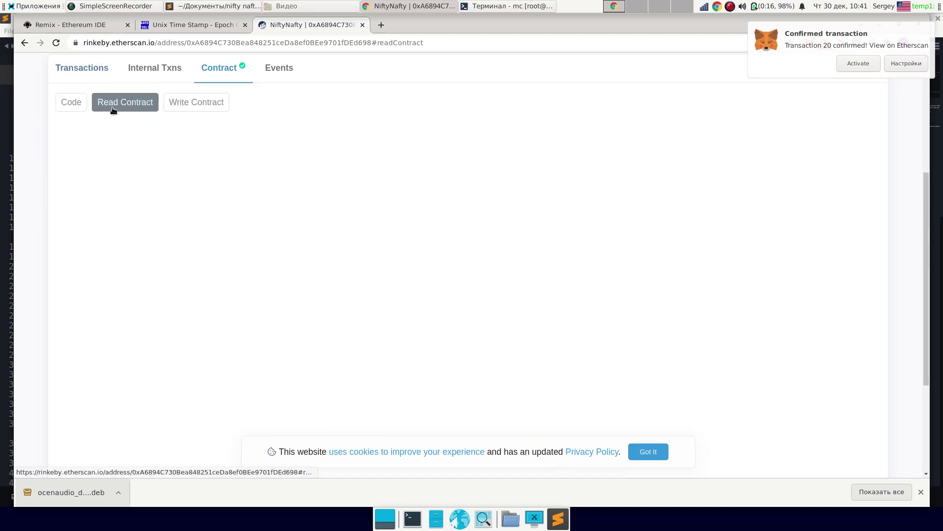
pyautogui.scroll(-7, 209, 176)
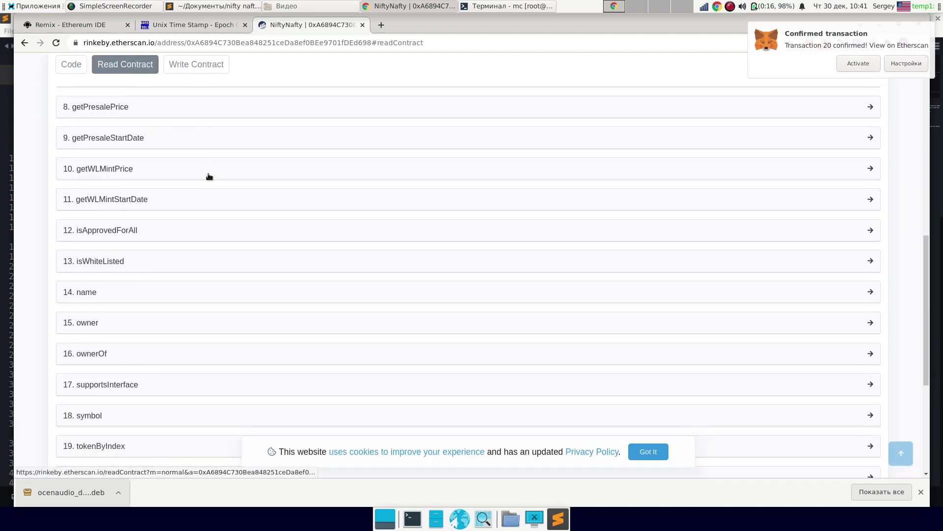
pyautogui.scroll(-4, 209, 176)
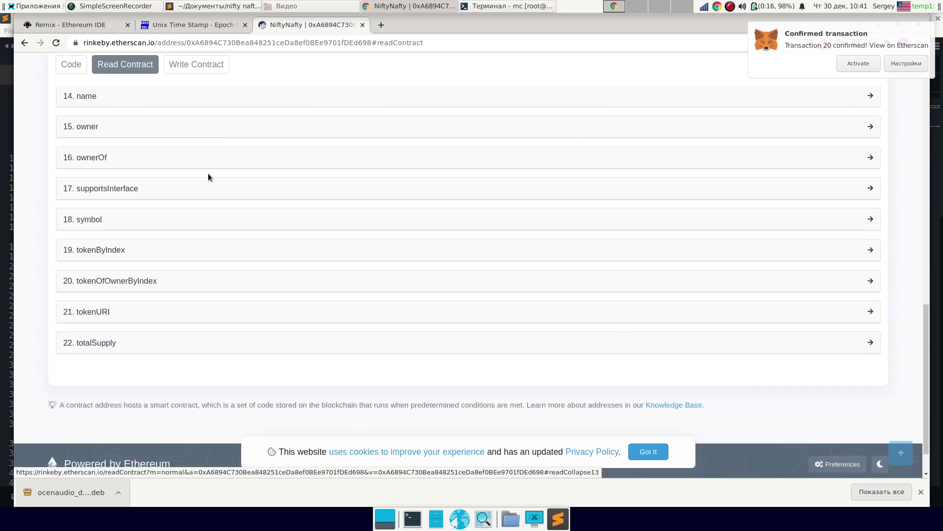
pyautogui.click(104, 271)
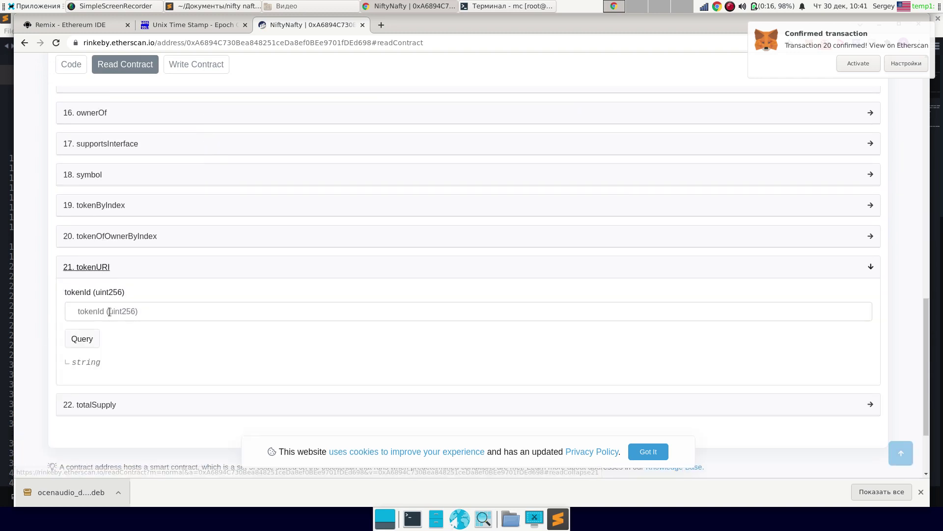
pyautogui.click(109, 312)
pyautogui.write('1')
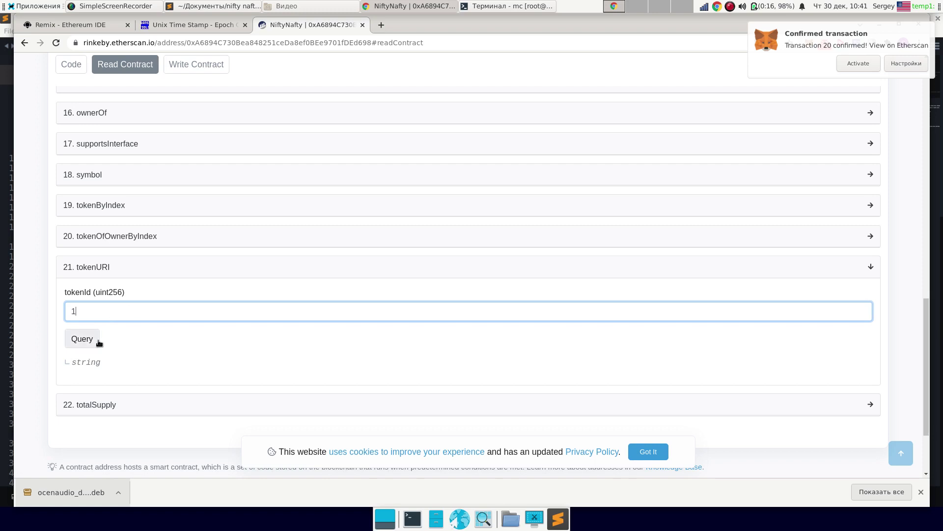
pyautogui.click(91, 339)
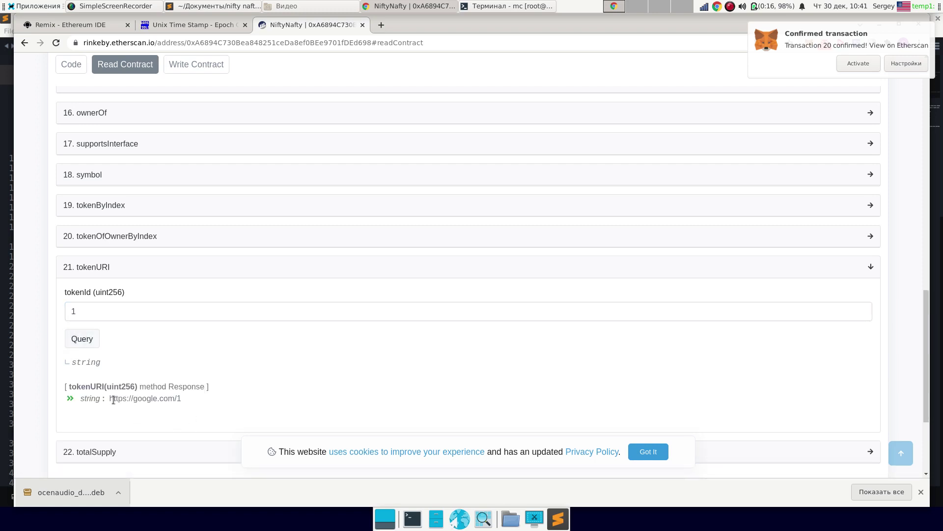
pyautogui.moveTo(110, 399)
pyautogui.mouseDown()
pyautogui.moveTo(187, 399)
pyautogui.moveTo(93, 398)
pyautogui.moveTo(109, 398)
pyautogui.mouseUp()
pyautogui.click(187, 398)
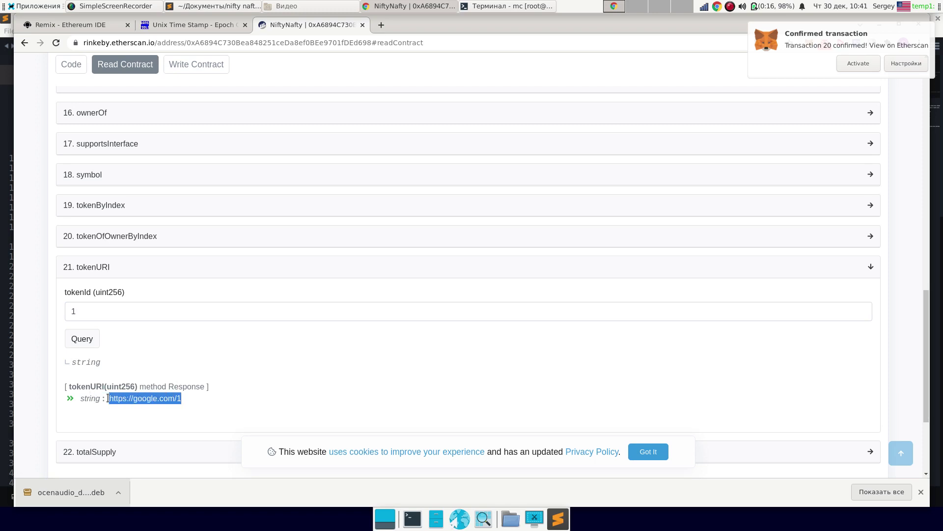
pyautogui.click(210, 393)
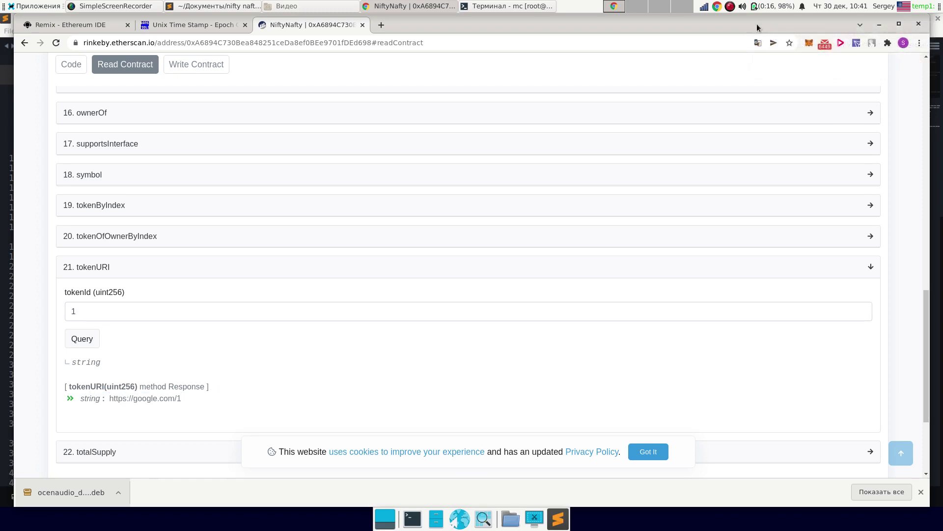
pyautogui.rightClick(732, 9)
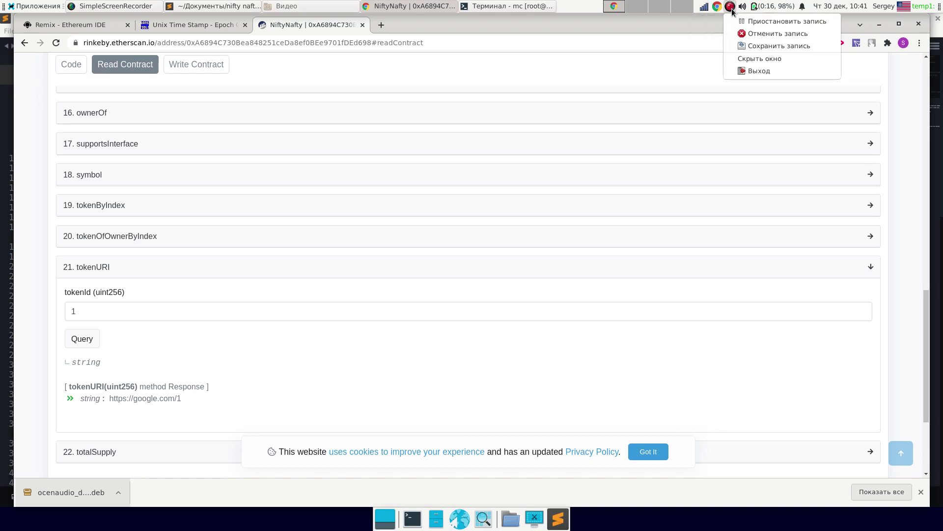